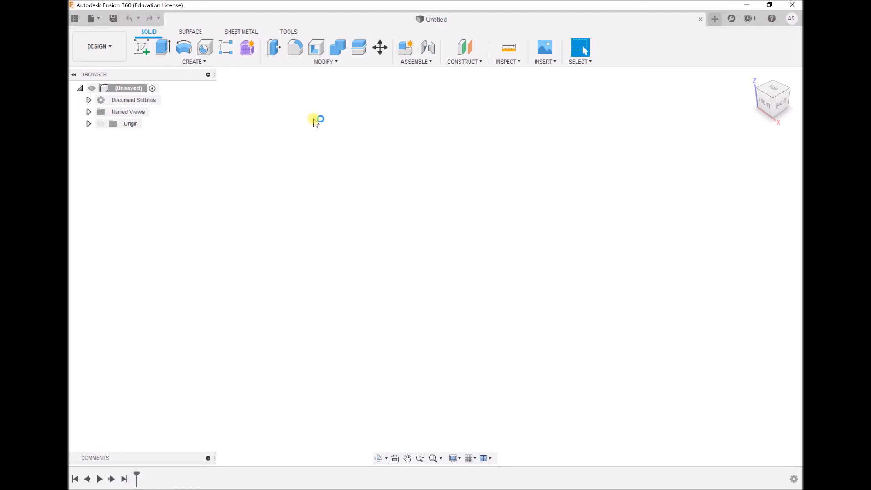
Start a new sketch on the vertical YZ origin plane
left_click(142, 48)
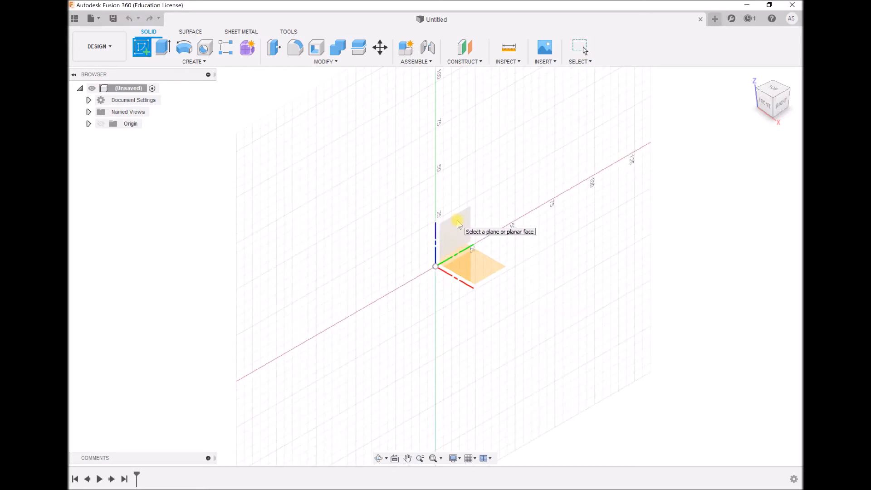
left_click(457, 223)
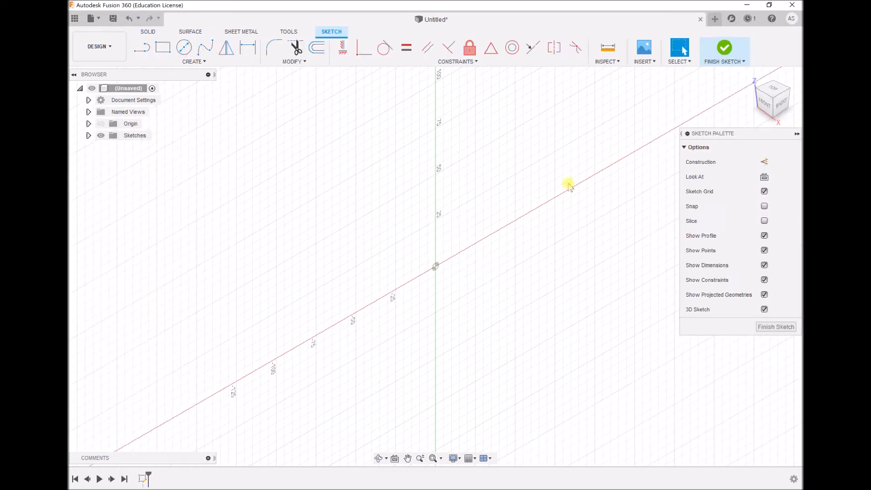
left_click(784, 107)
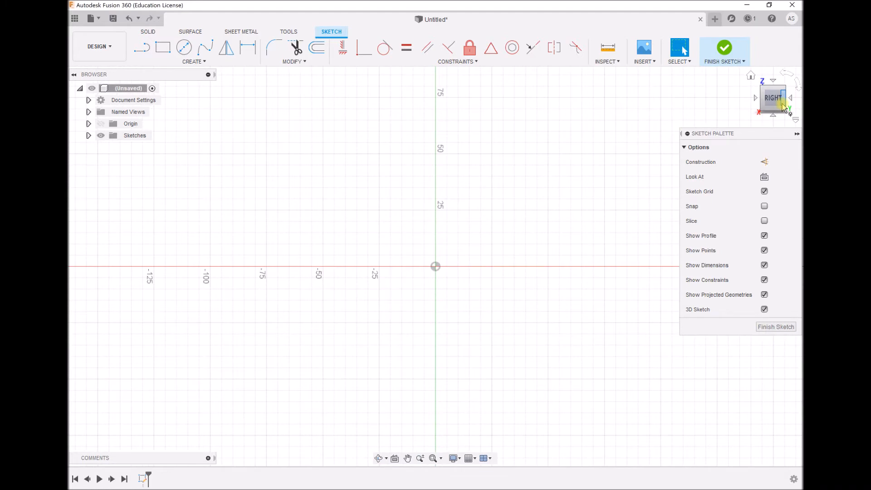
Draw an open C-shaped line chain from the origin, with a base line about 33 mm long and a lower flange edge about 6 mm high
left_click(150, 45)
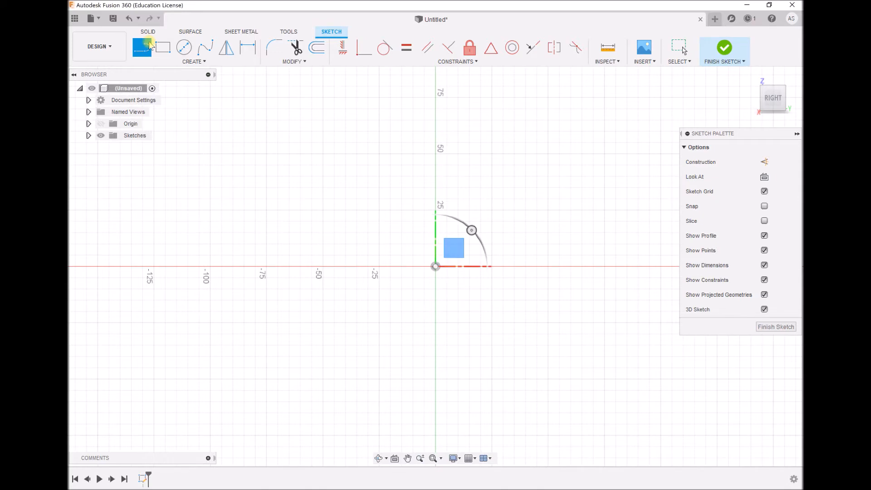
left_click(434, 266)
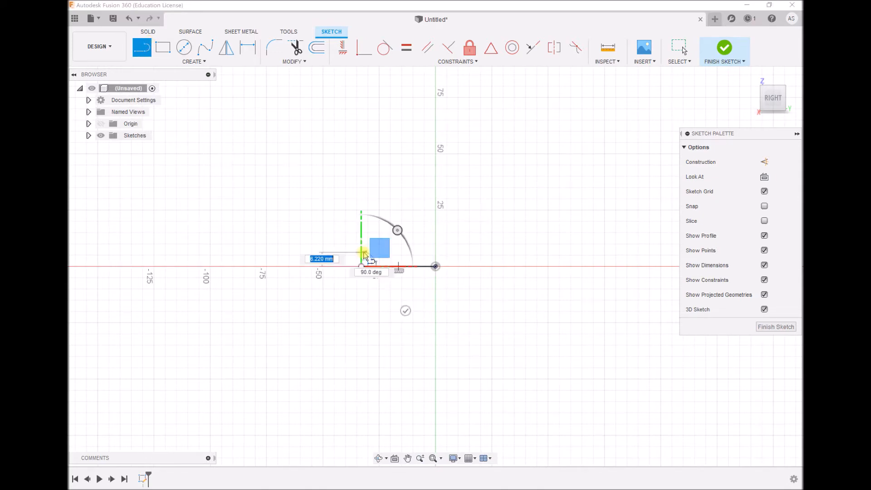
left_click(364, 255)
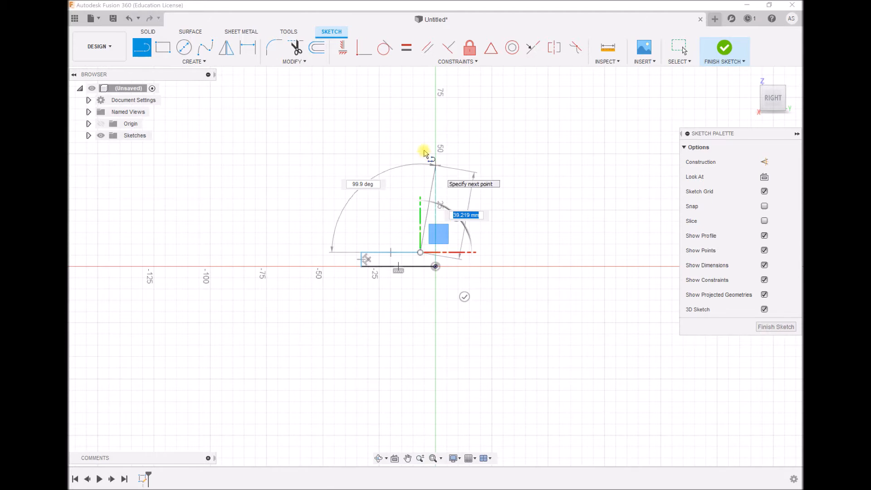
left_click(384, 146)
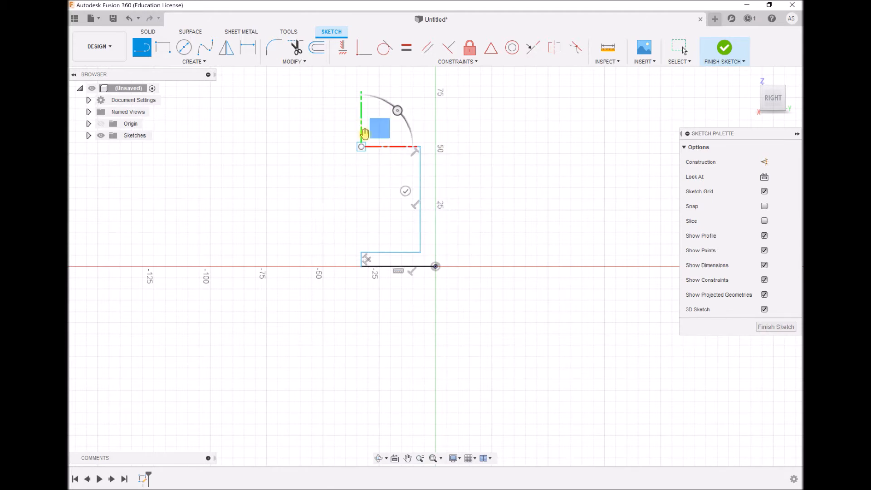
left_click(361, 146)
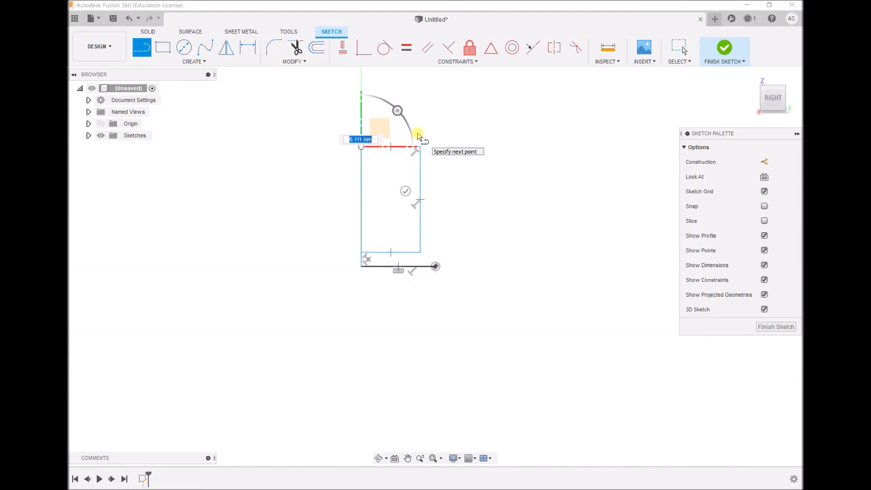
key("Escape")
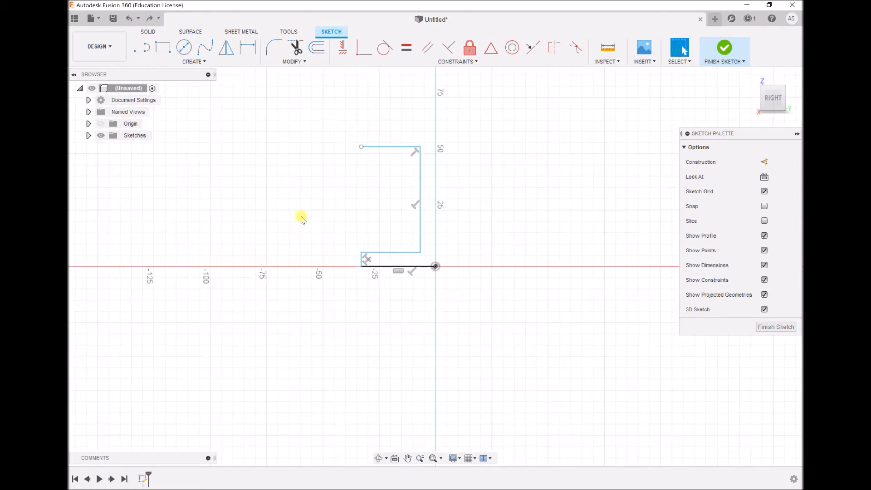
Dimension the base line's length as 88.7/2 mm
left_click(248, 48)
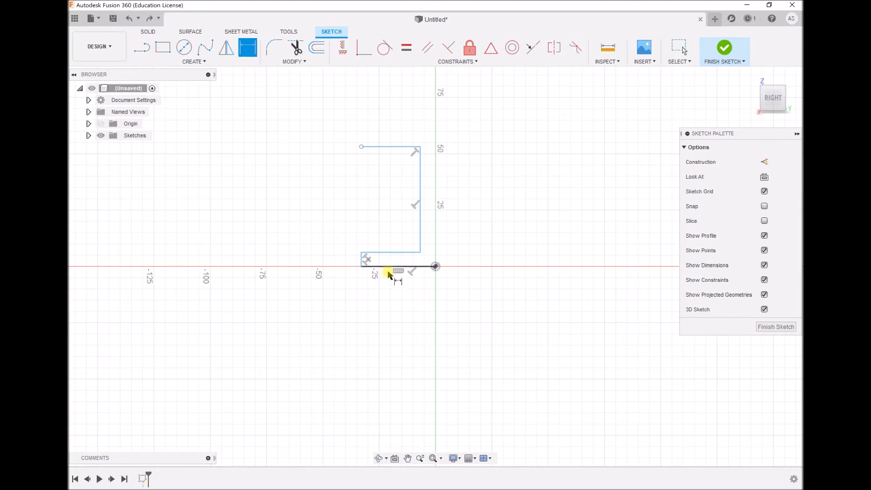
left_click(391, 272)
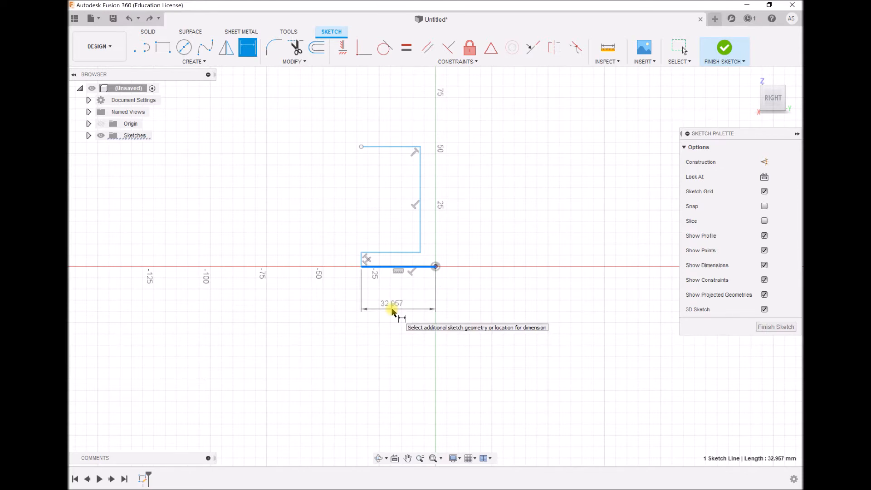
left_click(392, 309)
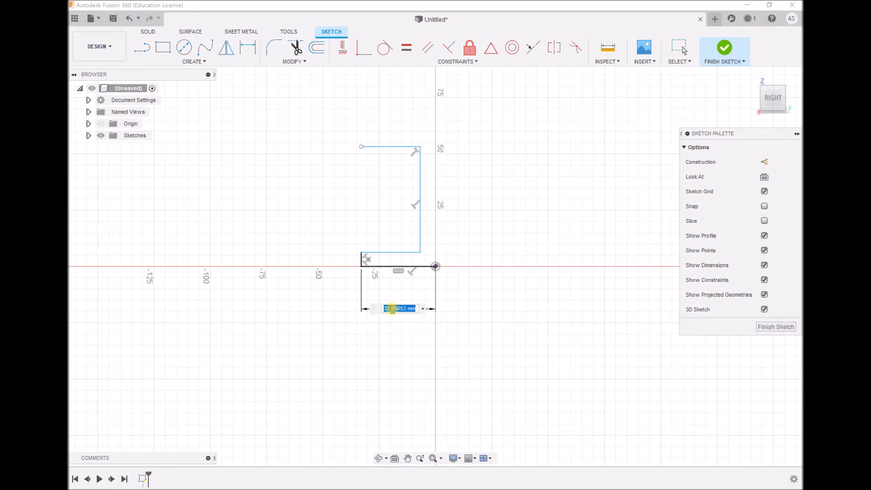
type("88.7/2")
key("Return")
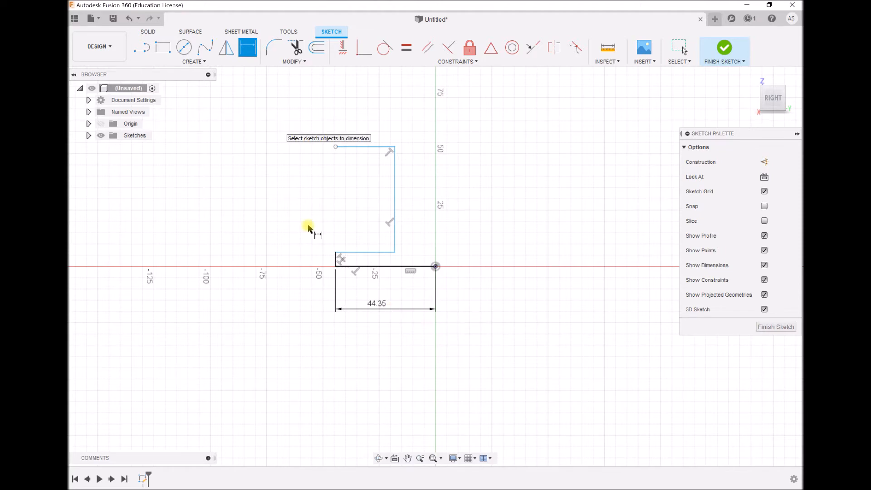
Dimension the lower flange's short outer edge as 7.7 mm
left_click(337, 259)
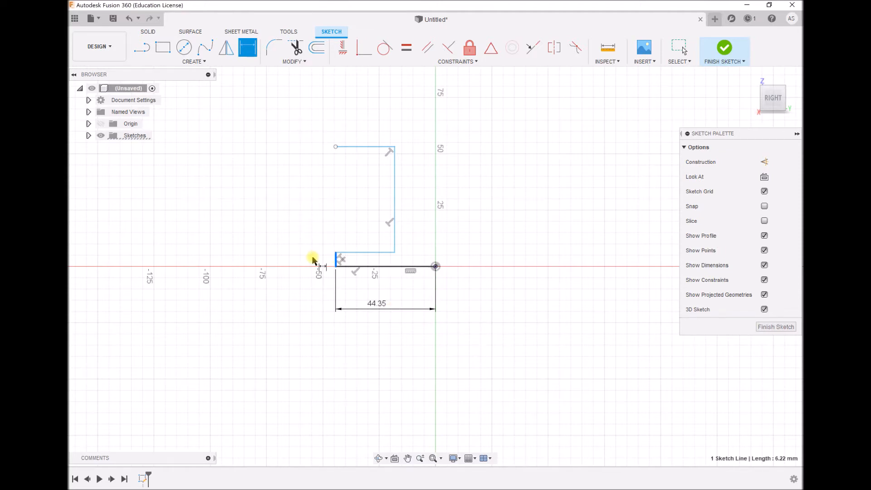
left_click(286, 258)
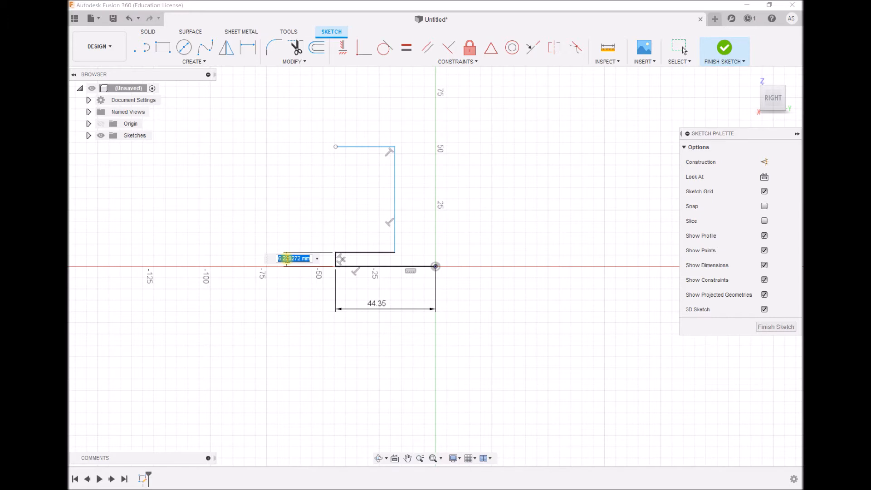
type("7.7")
key("Return")
Draw a 7.7 mm upper flange edge from the open endpoint, then close the profile along the vertical axis down to the origin
key("l")
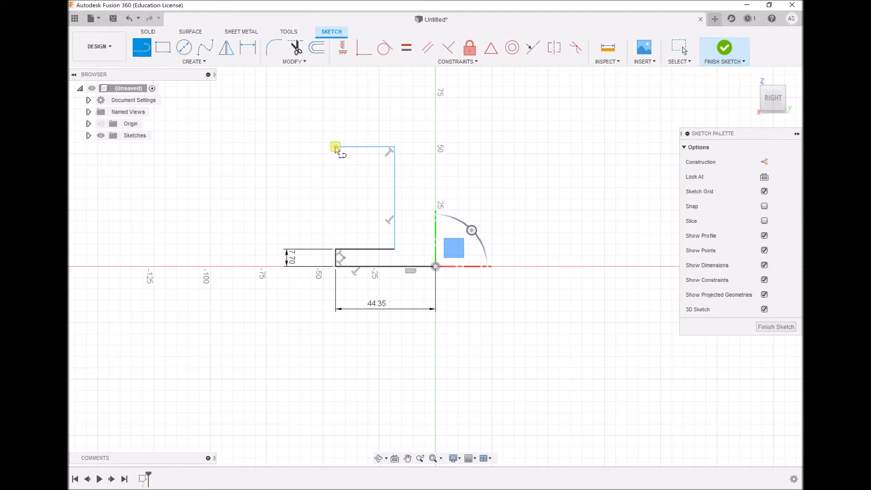
left_click_drag(335, 147, 335, 110)
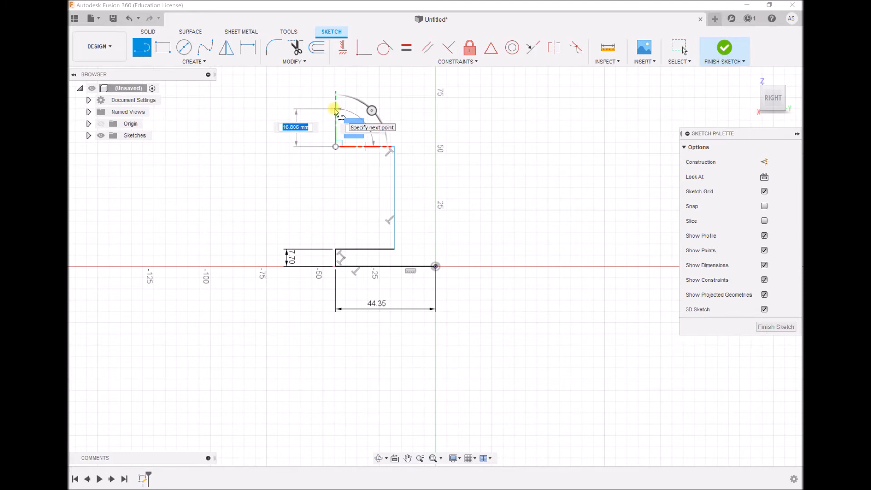
type("7.7")
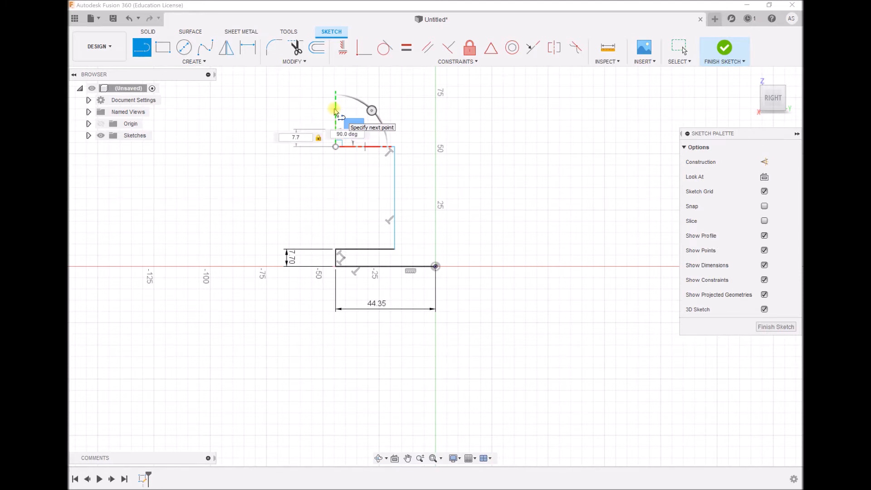
key("Return")
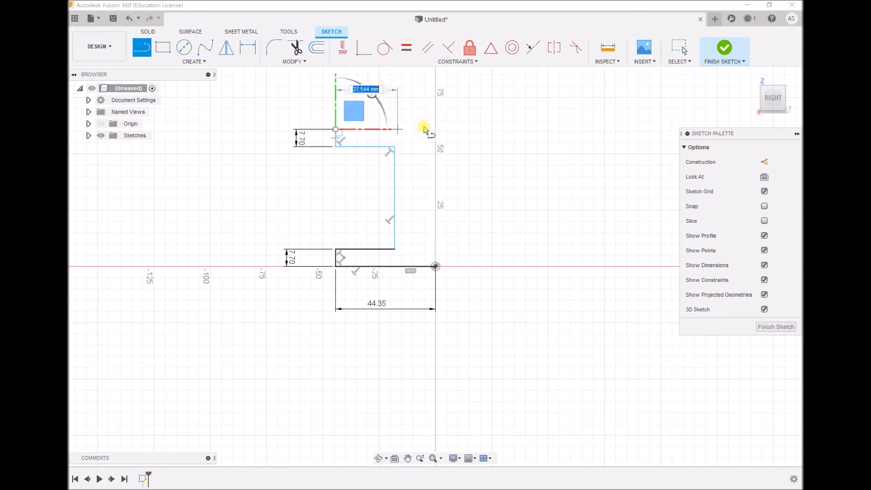
left_click(435, 130)
left_click_drag(435, 129, 435, 267)
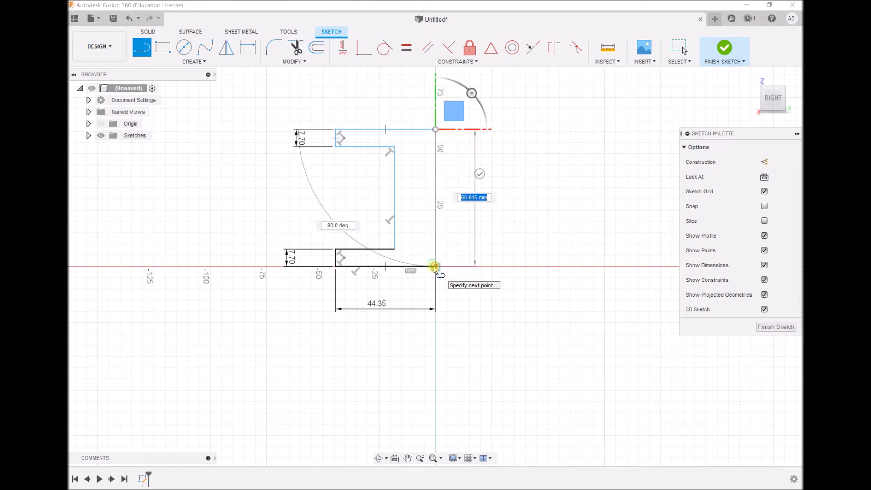
left_click_drag(434, 266, 436, 266)
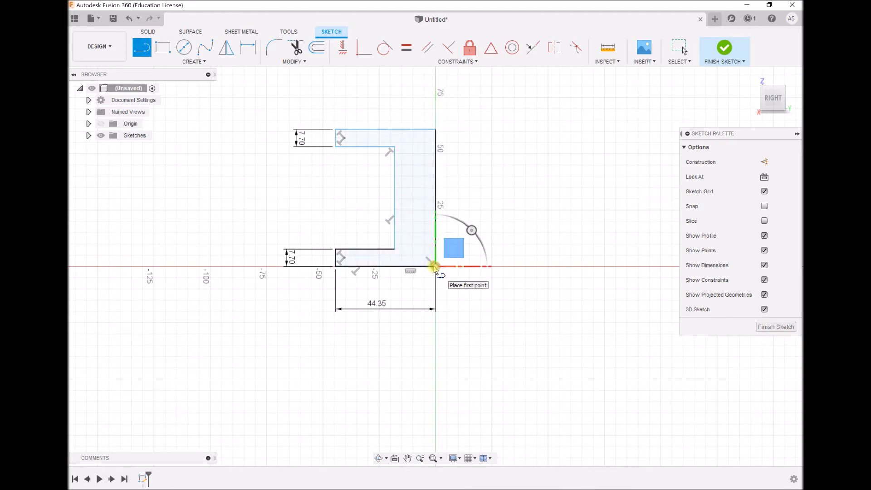
key("Escape")
Dimension the profile's full-height line on the vertical axis as 152.4 mm
left_click(242, 49)
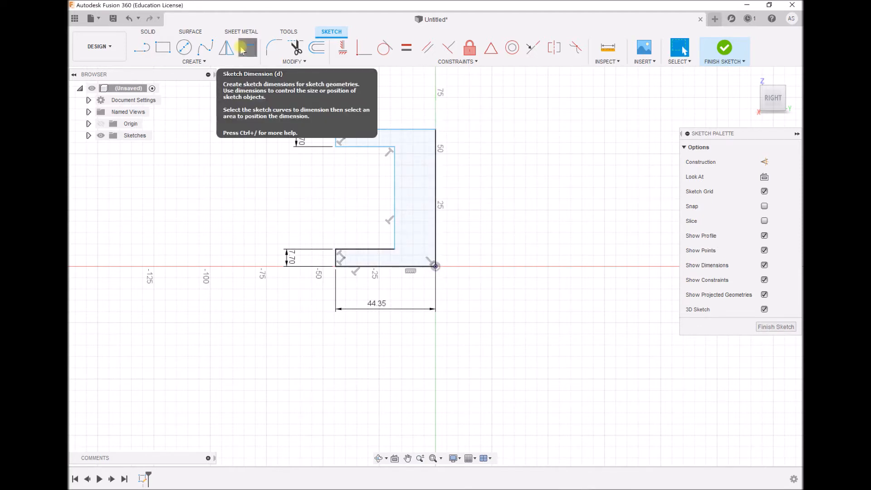
left_click(437, 172)
left_click(470, 174)
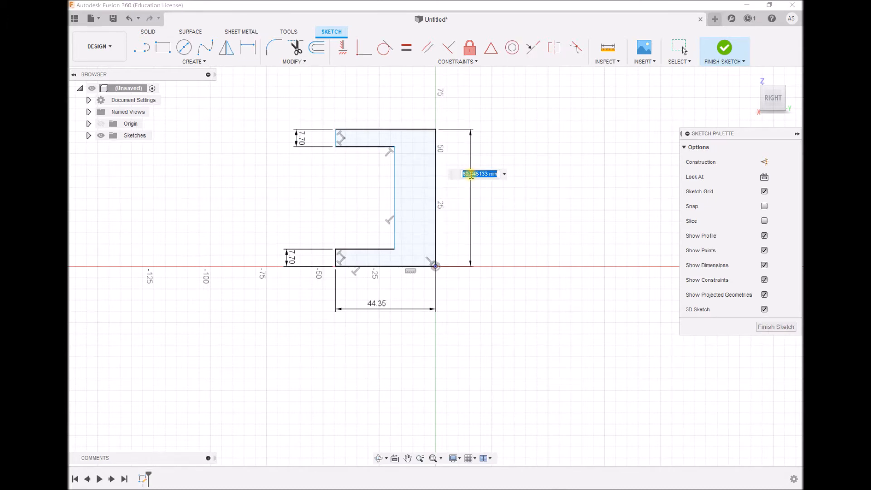
type("152.4")
key("Return")
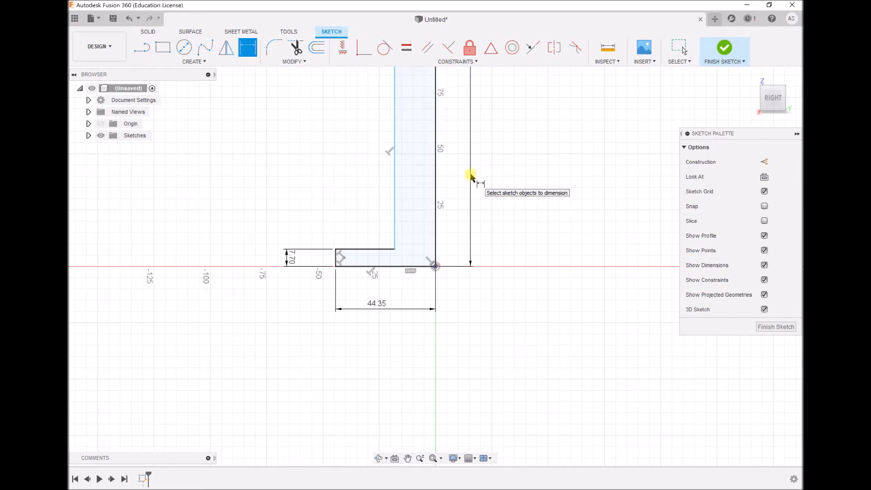
Dimension the distance between the inner web line and the vertical axis line as 4.5/2 mm
left_click(407, 458)
left_click_drag(321, 239, 321, 342)
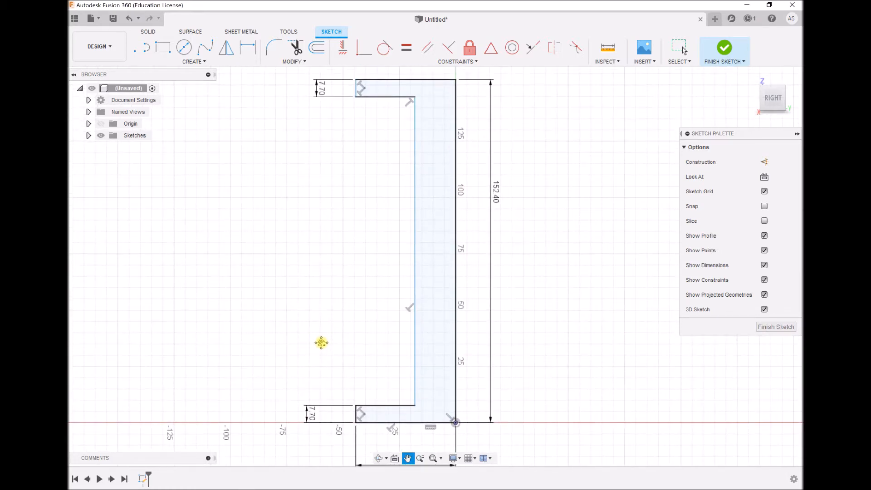
left_click(247, 47)
left_click(415, 220)
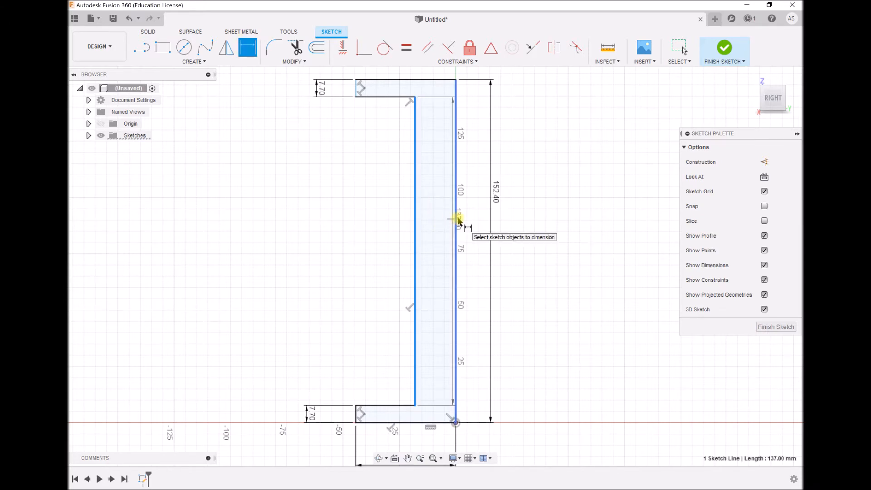
left_click(454, 220)
left_click(436, 246)
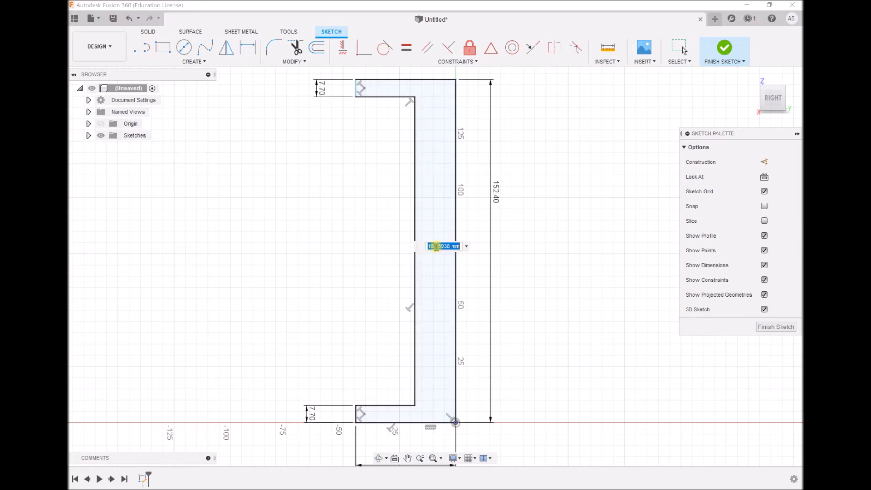
type("4.5/2")
key("Return")
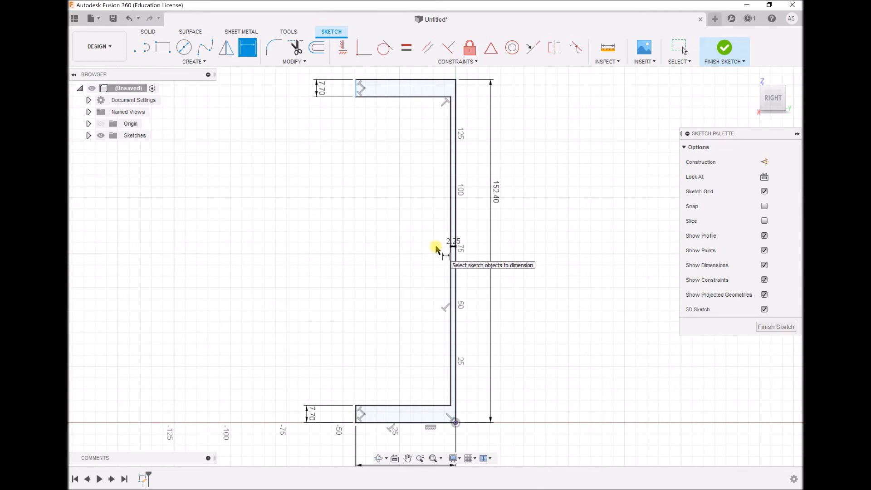
Mirror the upper flange, web and lower flange lines about the vertical axis line, and finish the sketch
left_click(226, 47)
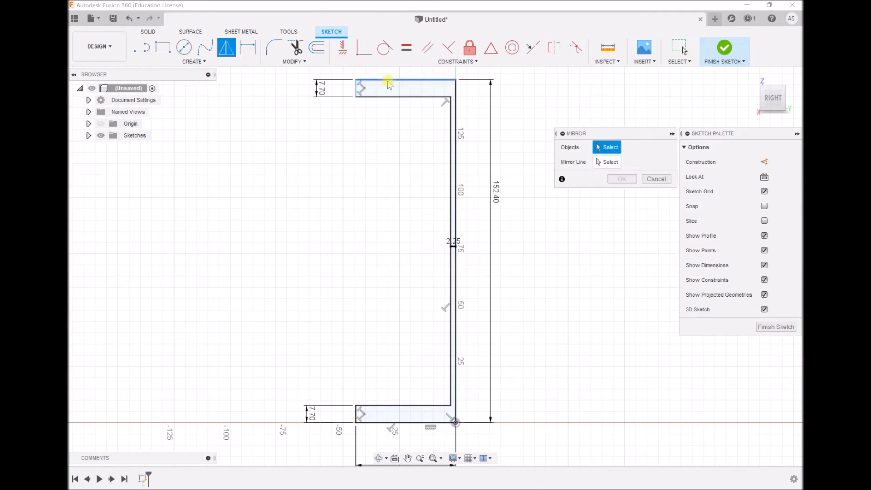
left_click(399, 80)
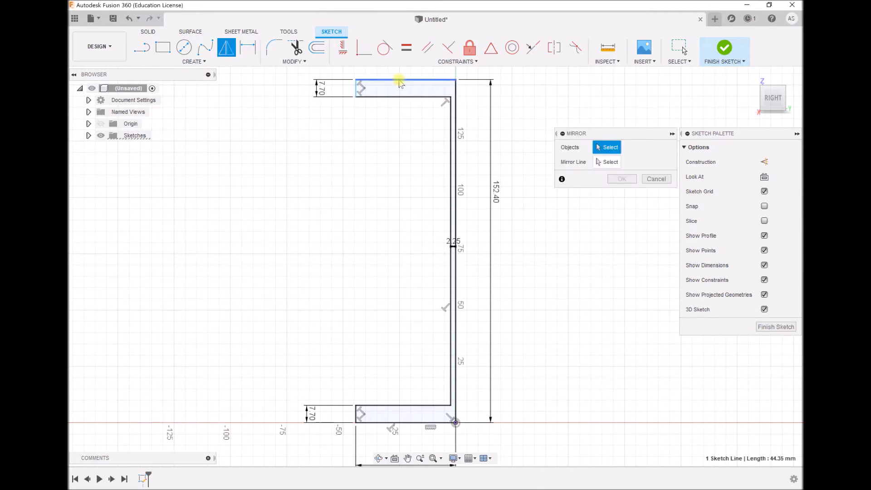
left_click(357, 88)
left_click(382, 97)
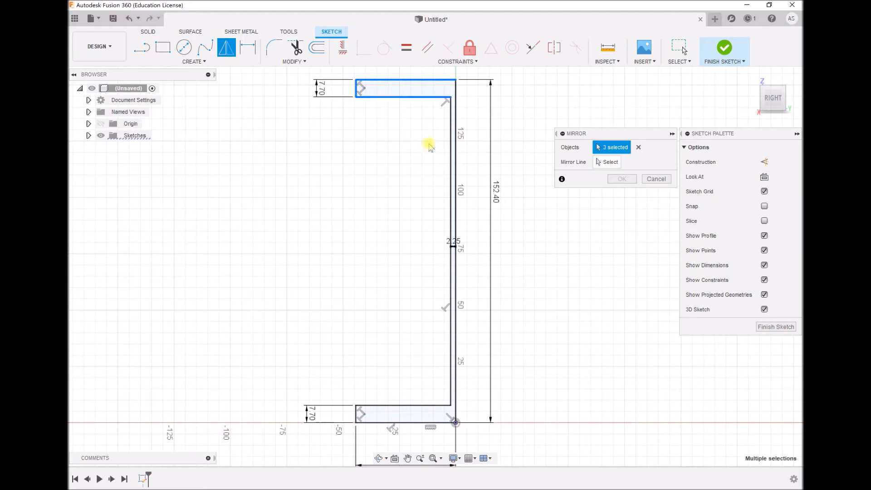
left_click(451, 153)
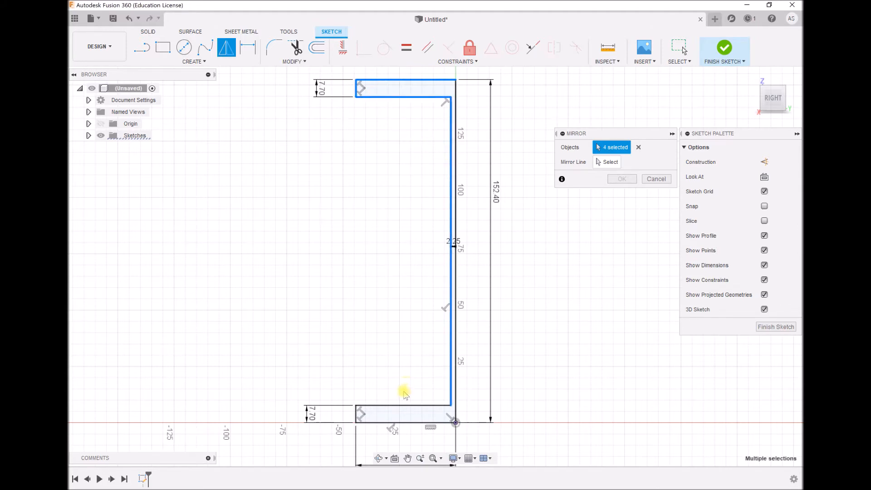
left_click(396, 405)
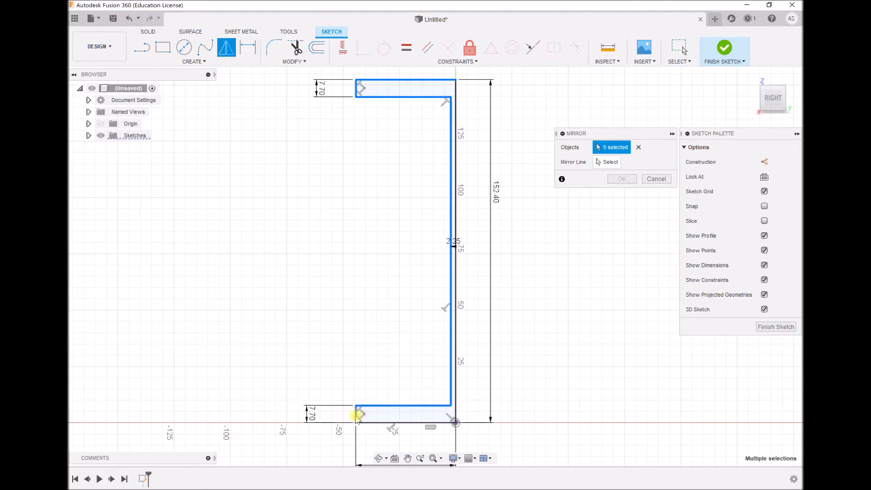
left_click(393, 422)
left_click(396, 424)
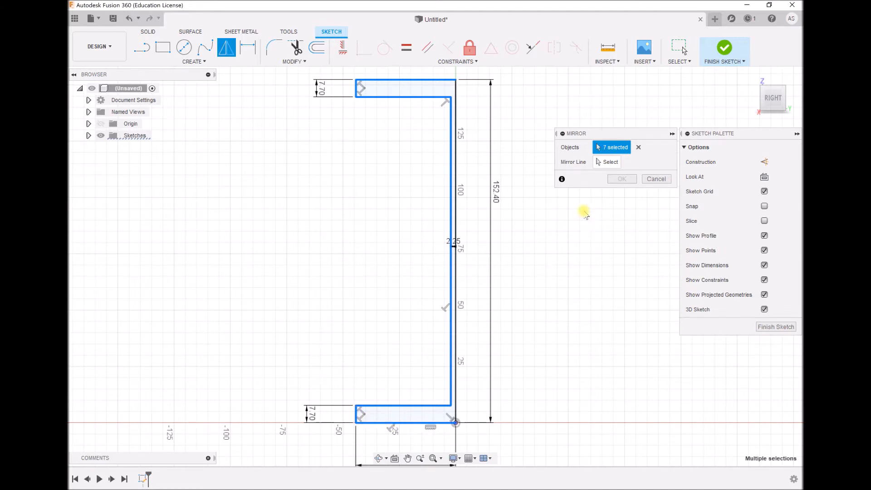
left_click(605, 163)
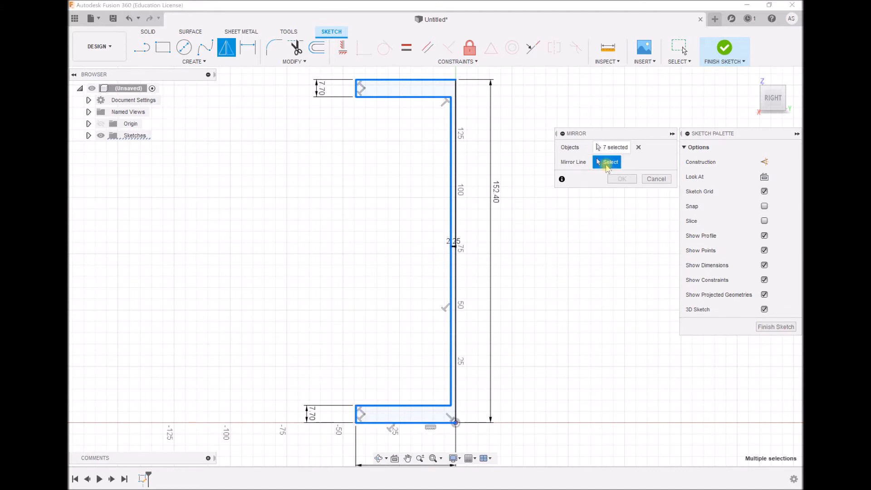
left_click(455, 203)
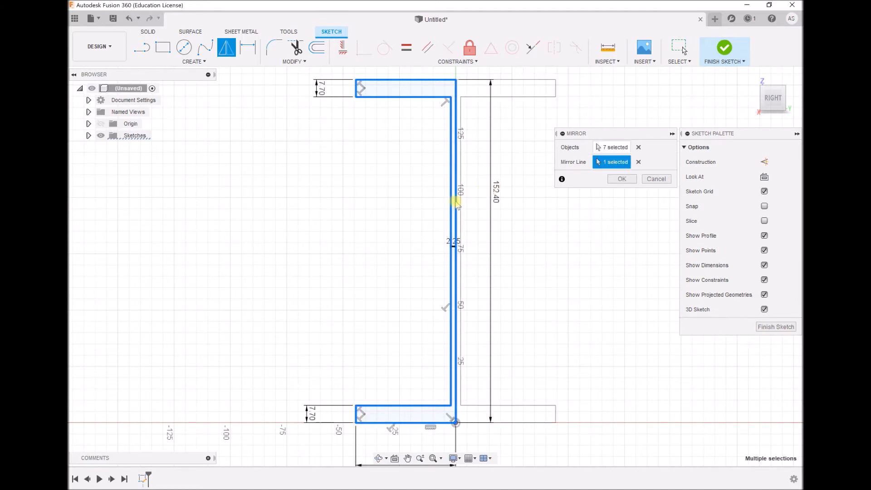
left_click(622, 180)
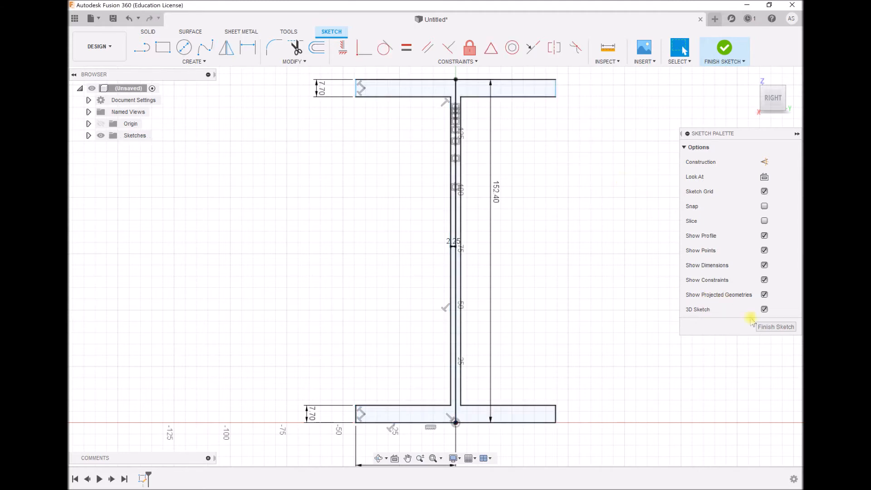
left_click(776, 327)
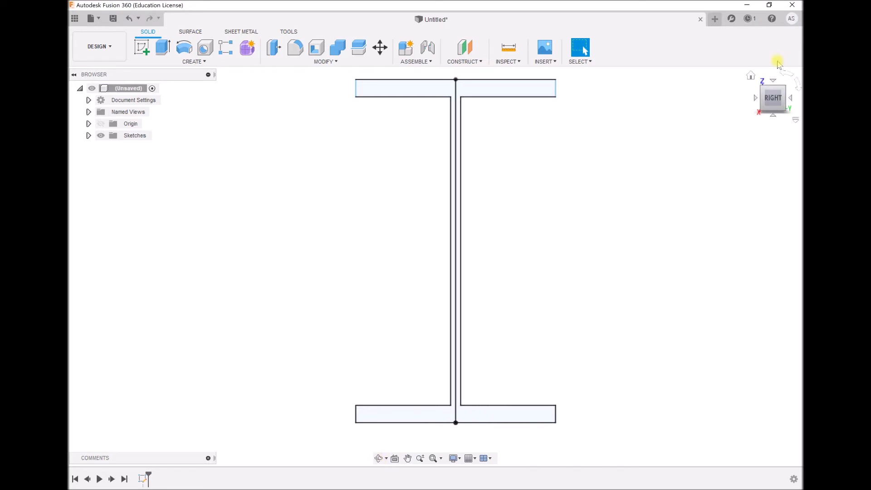
Extrude both halves of the I-beam profile 5100 mm to one side as a new body
left_click(751, 78)
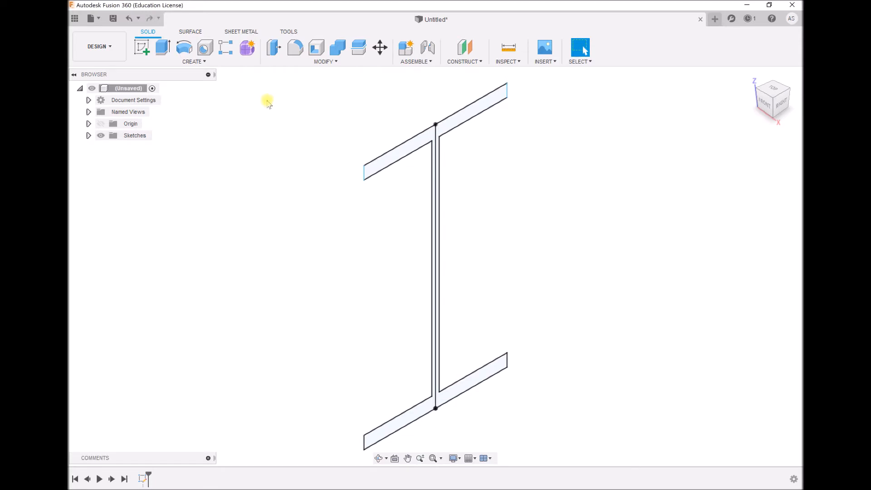
left_click(161, 47)
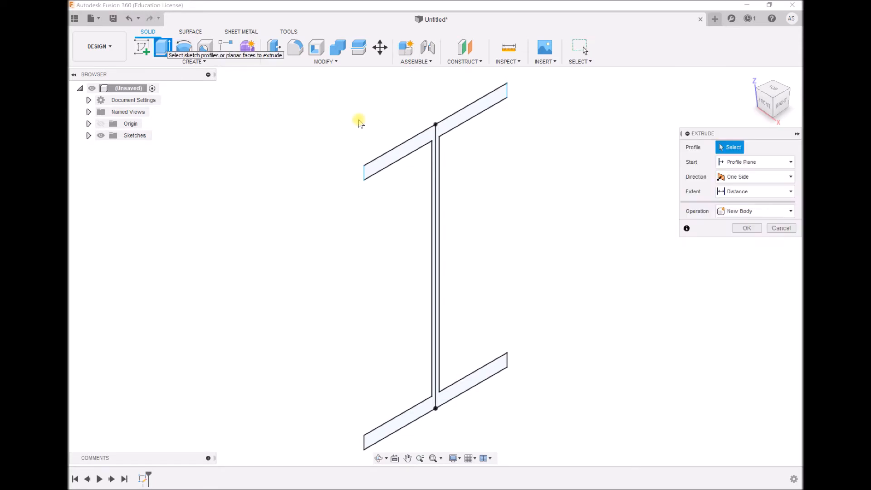
left_click(408, 150)
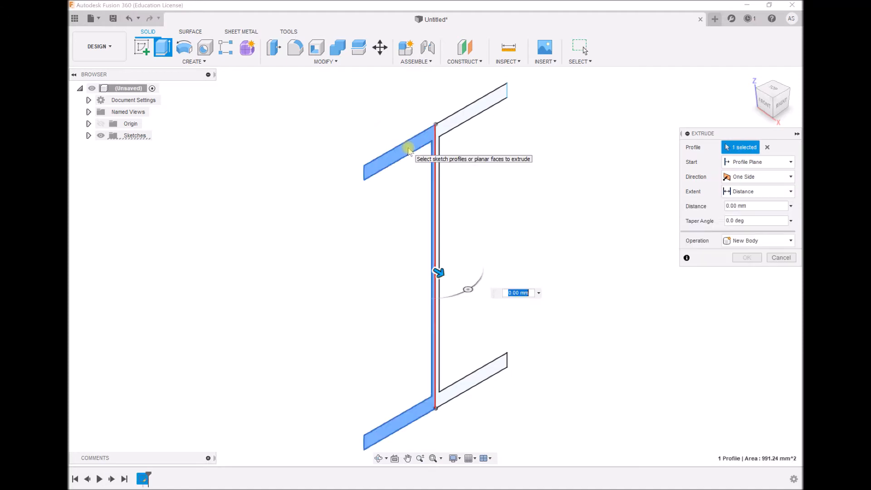
left_click(463, 120)
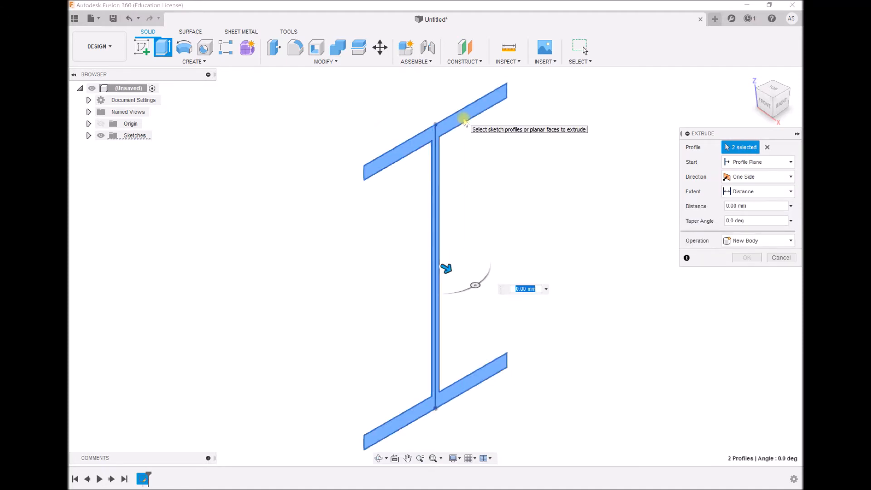
left_click_drag(456, 279, 507, 327)
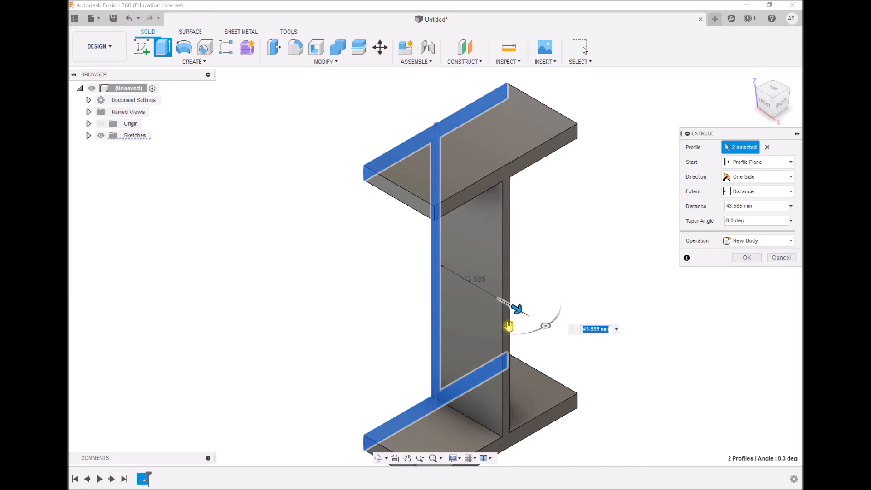
type("5100")
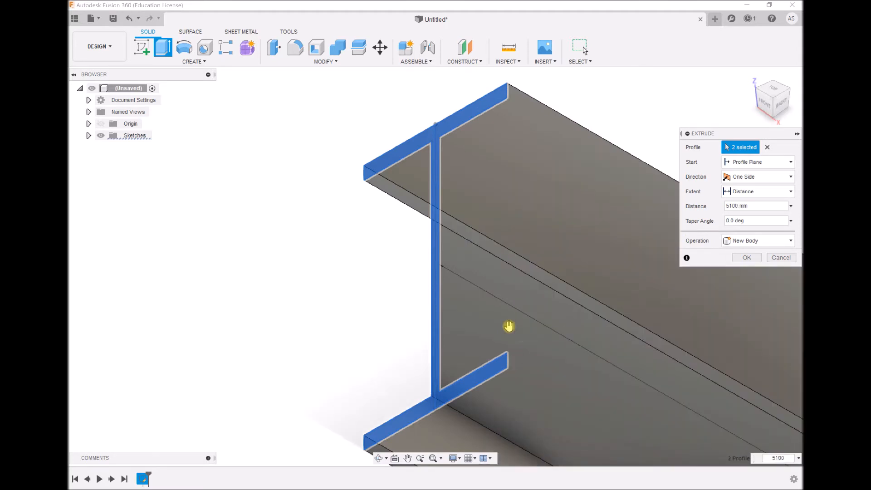
left_click(746, 258)
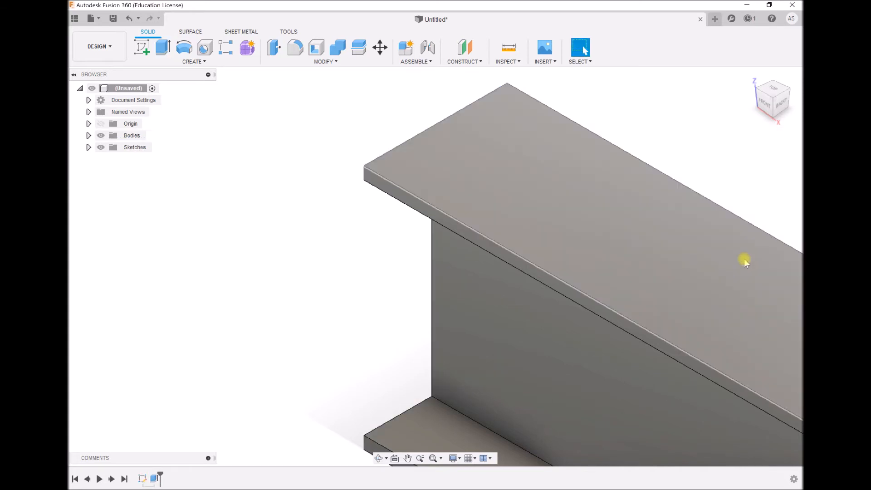
Start a constant-radius fillet and select the two long inner edges where one side of the web meets the flanges
left_click(749, 76)
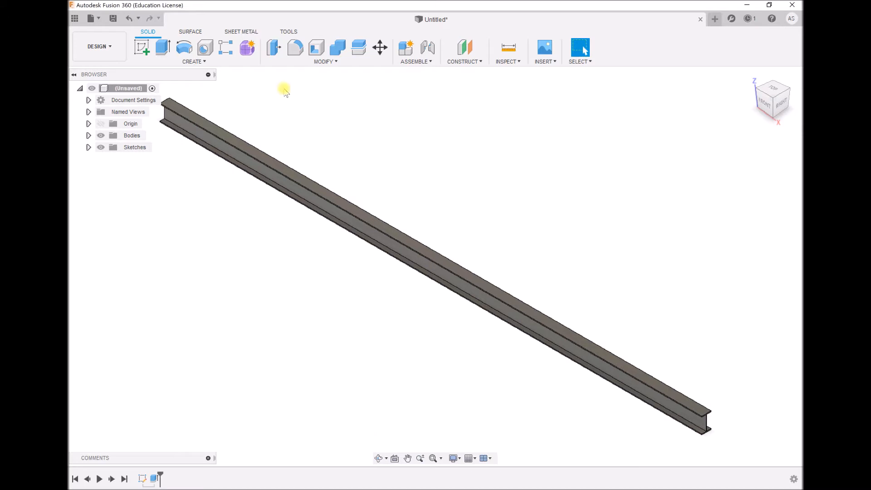
left_click(296, 52)
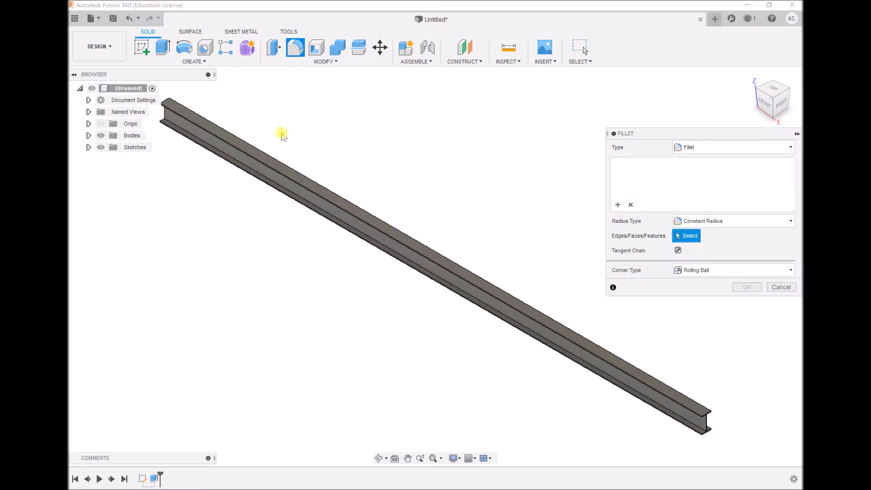
left_click(286, 189)
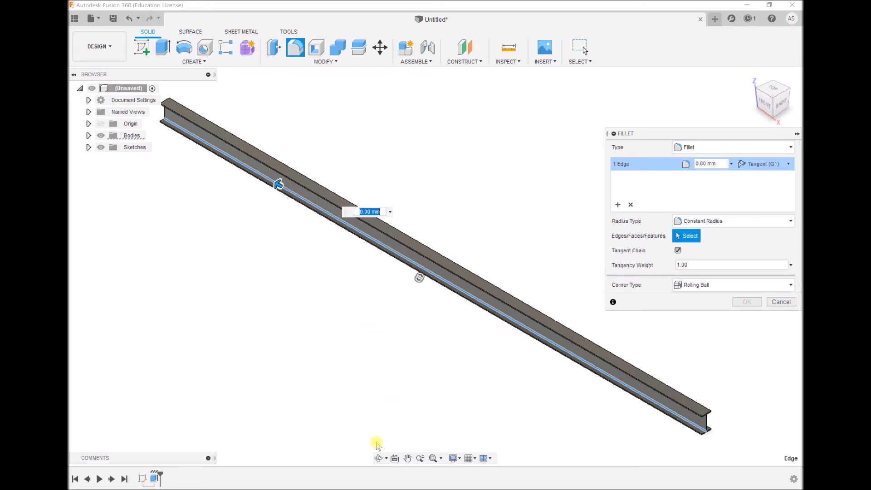
left_click(378, 459)
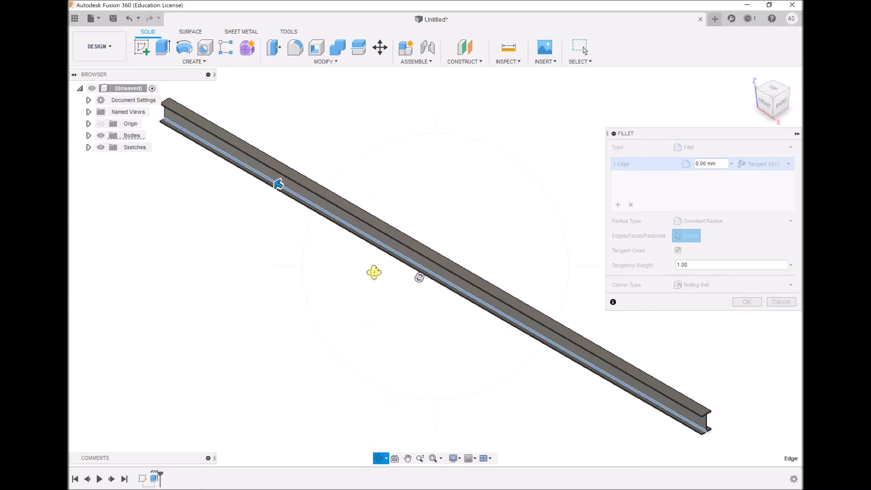
left_click_drag(419, 277, 432, 262)
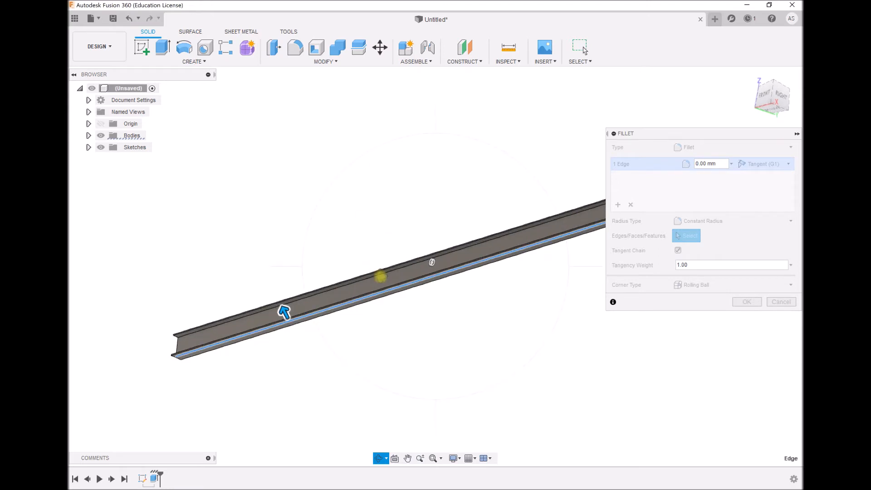
left_click_drag(431, 262, 489, 254)
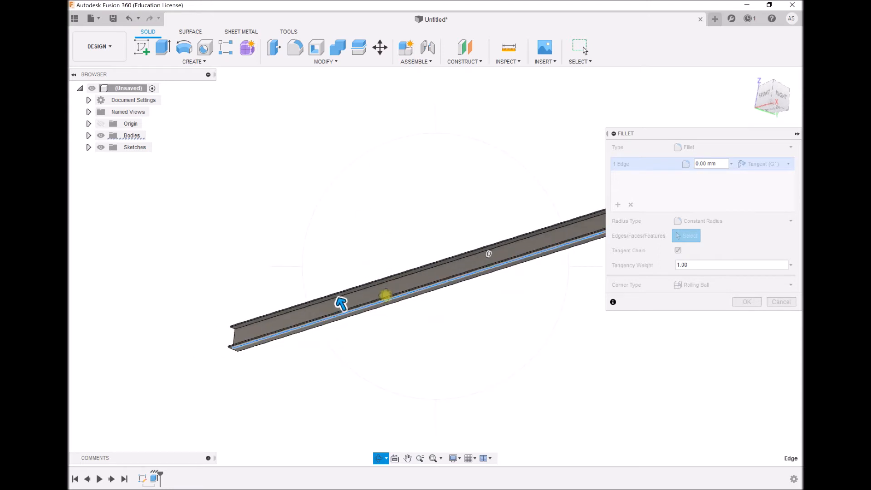
key("Escape")
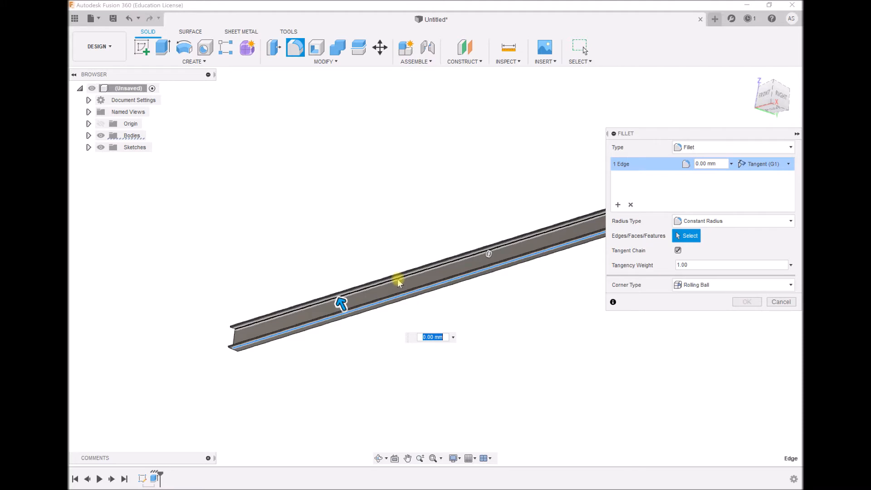
left_click(397, 281)
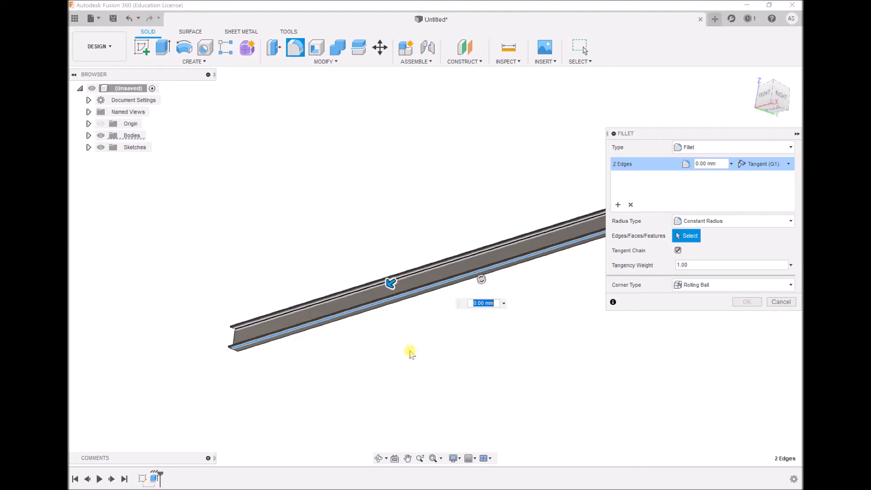
Add the two long web-to-flange edges on the opposite side of the beam to the fillet selection
left_click(378, 458)
left_click_drag(464, 298, 403, 294)
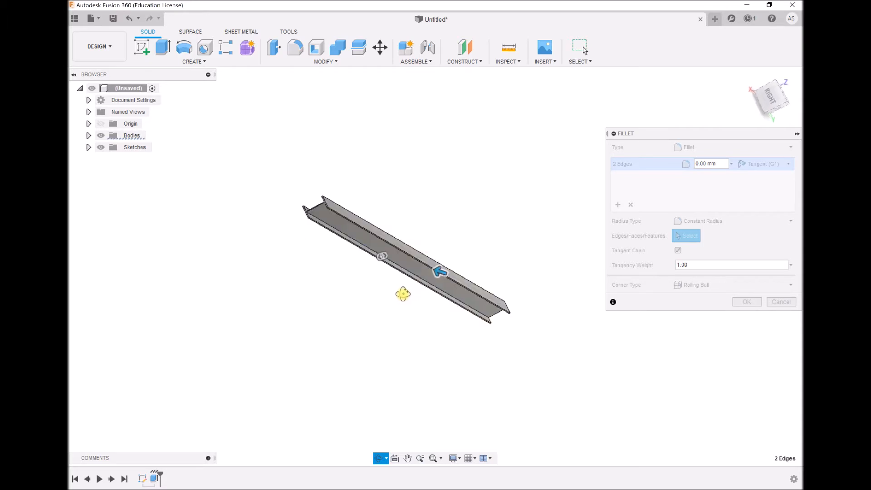
key("Escape")
scroll(393, 313, "up", 5)
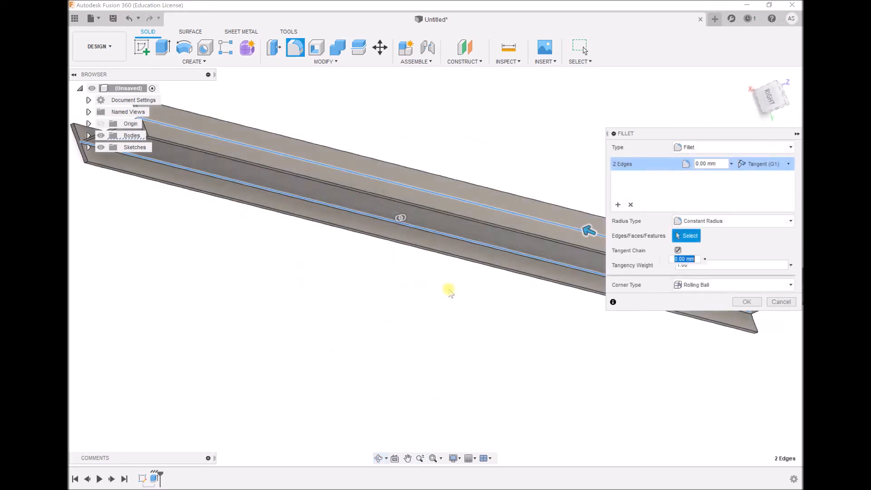
left_click(318, 205)
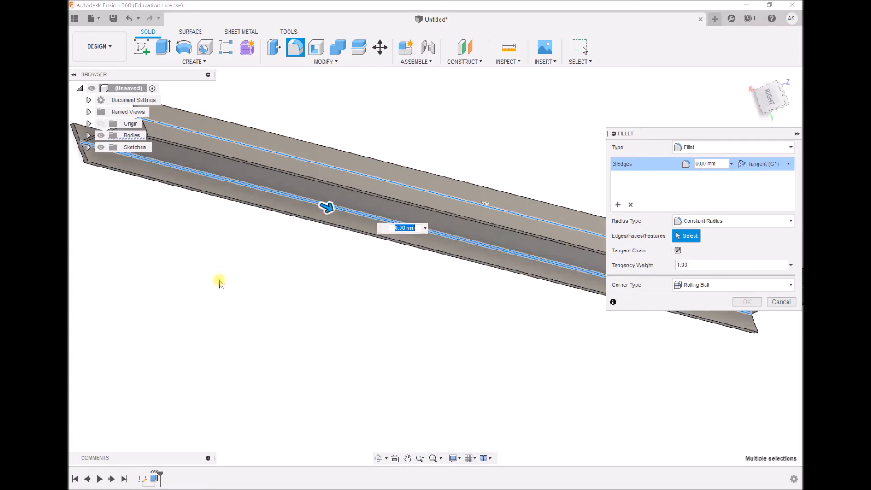
left_click(378, 458)
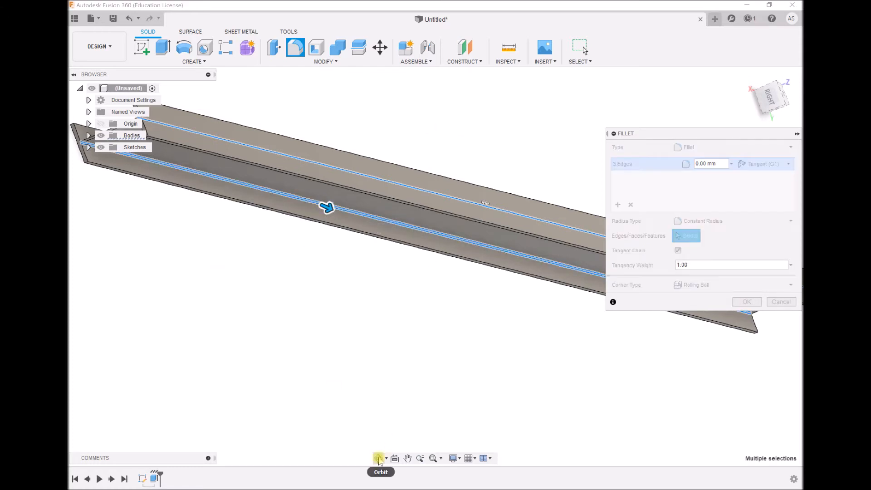
left_click_drag(440, 158, 464, 152)
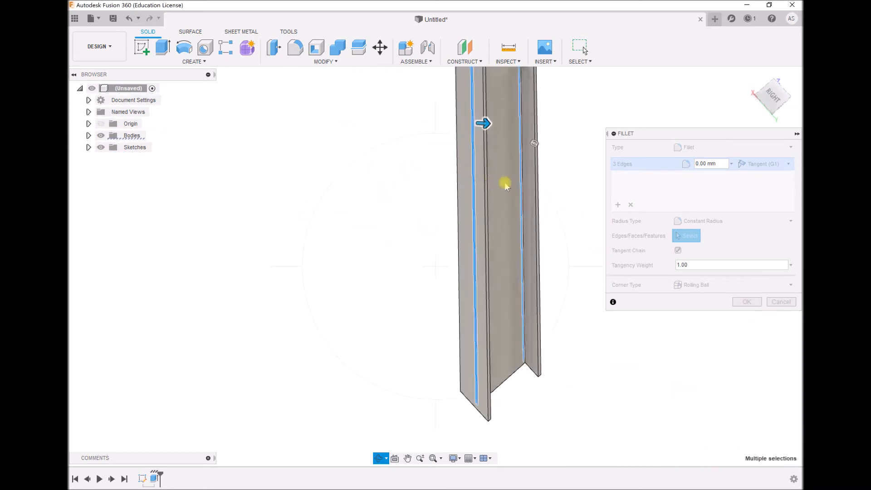
key("Escape")
left_click(521, 185)
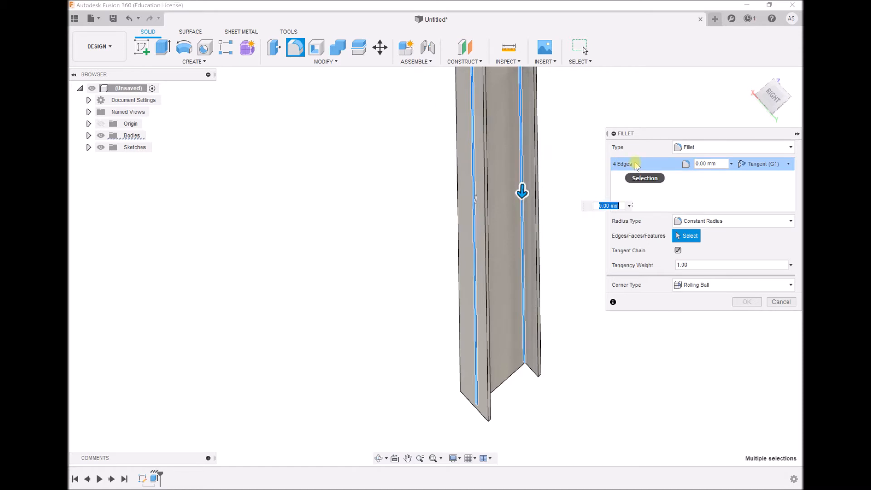
Set the radius of the four-edge fillet to 7.6 mm and apply it
left_click(707, 165)
left_click_drag(706, 166, 672, 166)
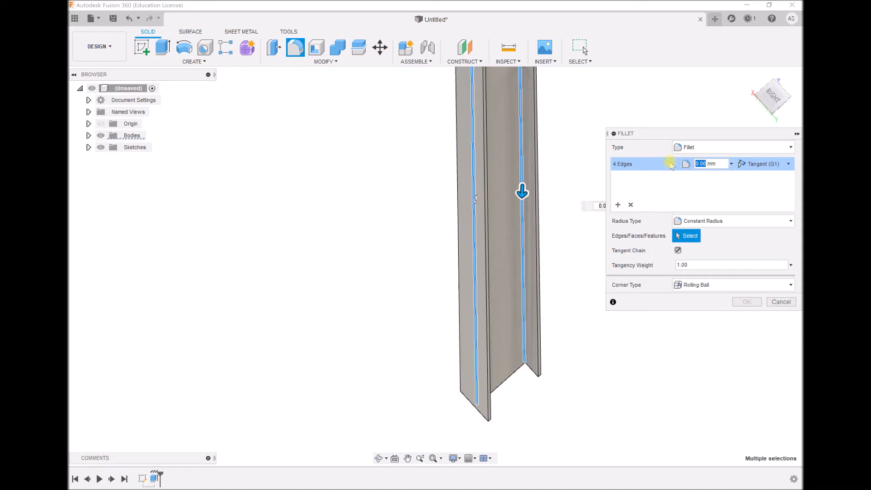
type("7.6")
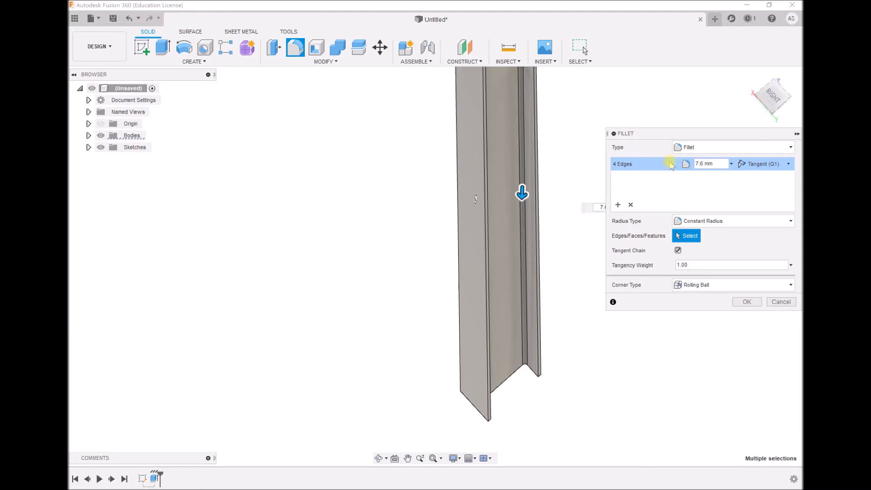
left_click(745, 303)
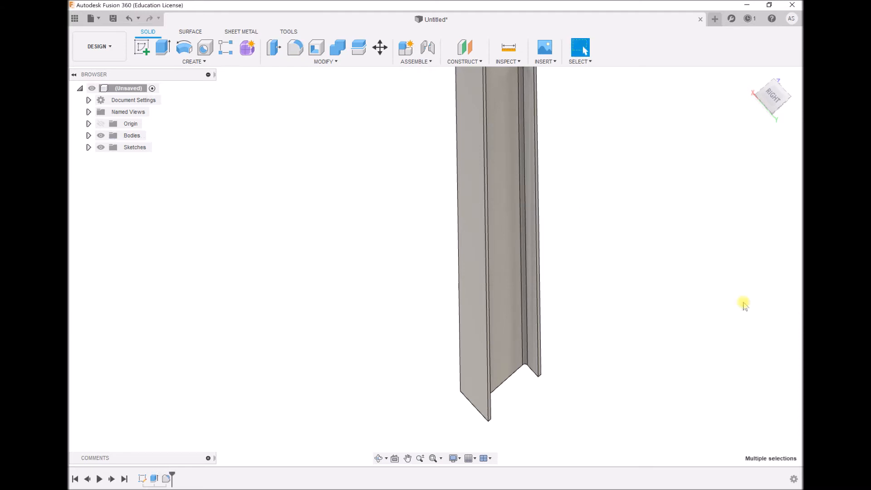
left_click(751, 76)
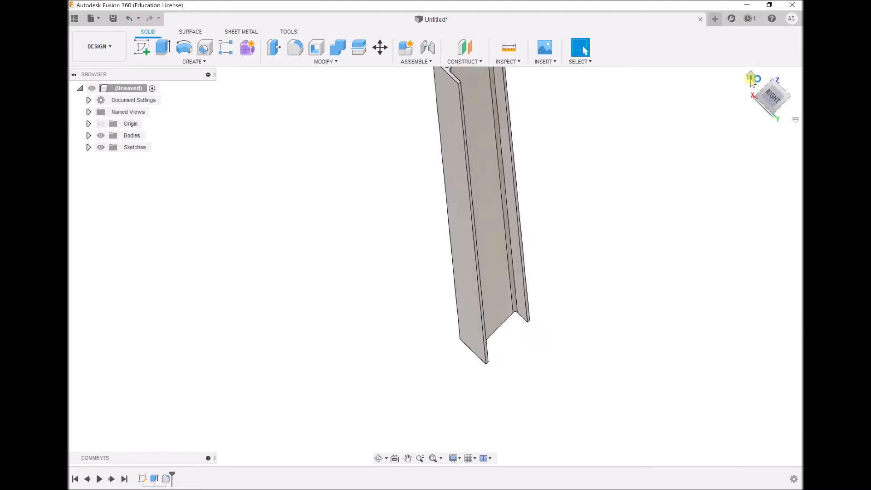
left_click(407, 459)
left_click_drag(475, 323, 258, 171)
left_click(420, 458)
left_click_drag(436, 274, 447, 361)
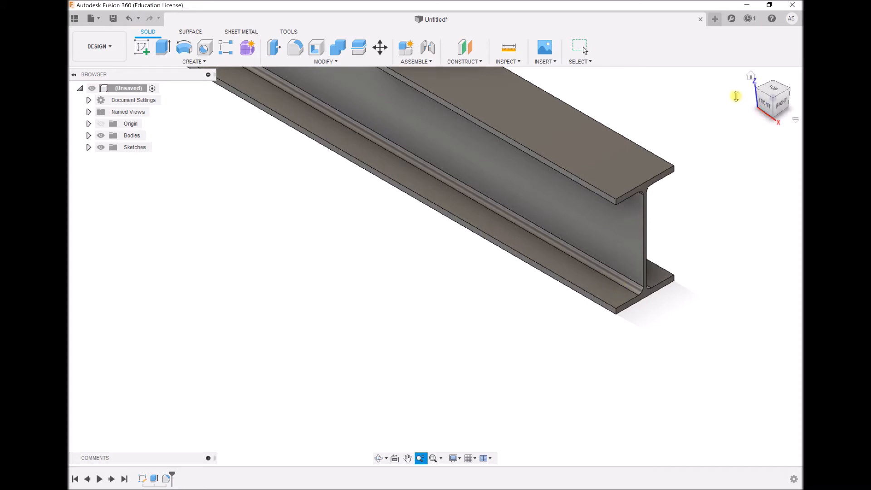
left_click(749, 76)
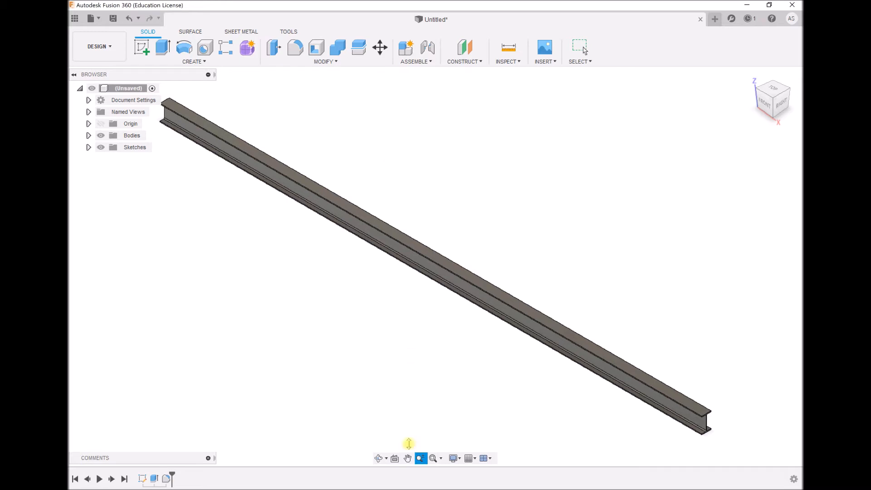
Start a sketch on the front edge face of the bottom flange and draw a 50 mm line along its lower edge from the beam's end corner
left_click(407, 458)
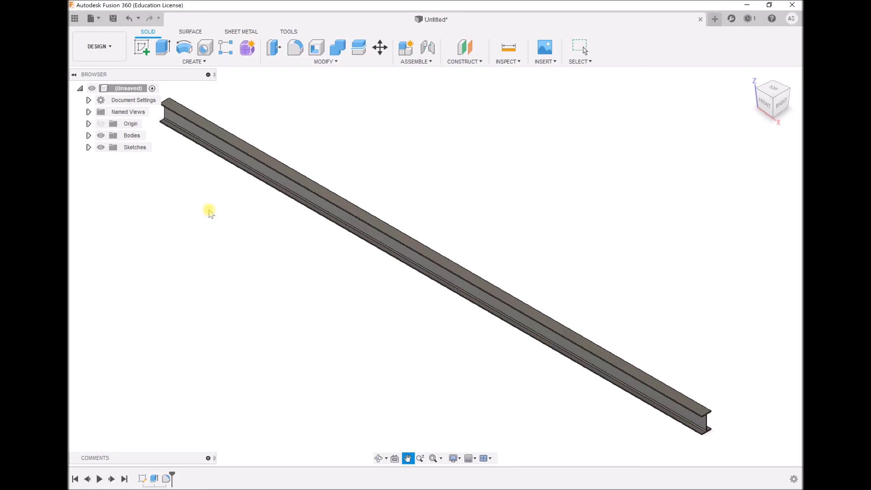
left_click_drag(272, 198, 468, 230)
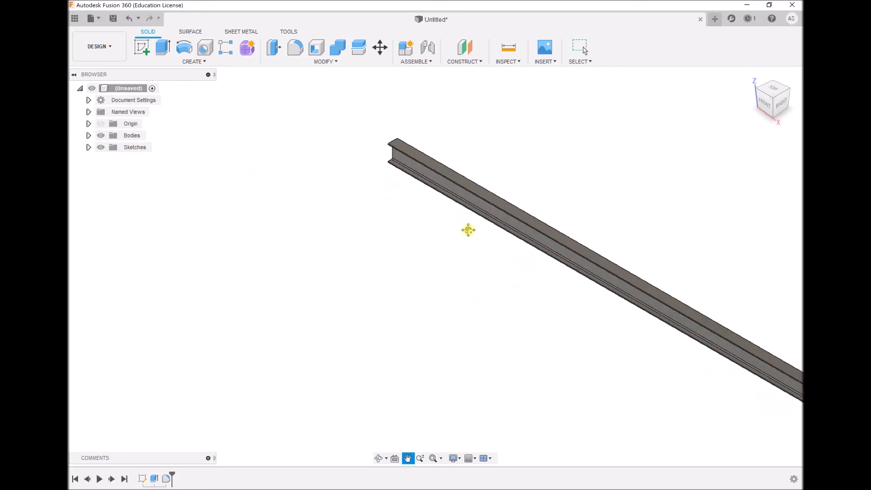
left_click(421, 458)
left_click_drag(371, 200, 372, 245)
left_click(409, 458)
left_click_drag(414, 301, 460, 486)
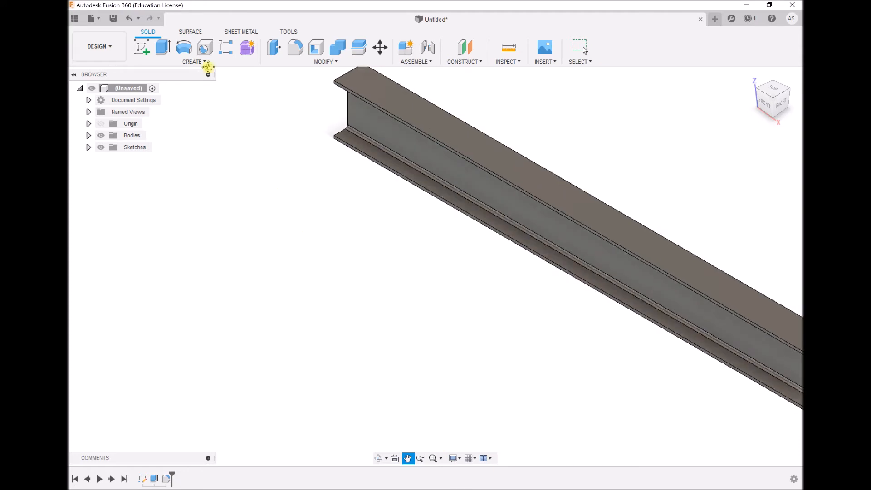
left_click(141, 47)
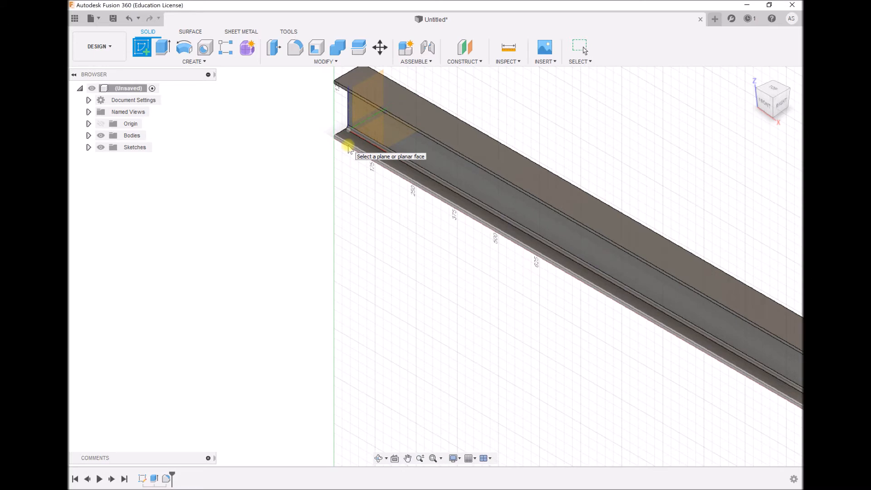
left_click(349, 149)
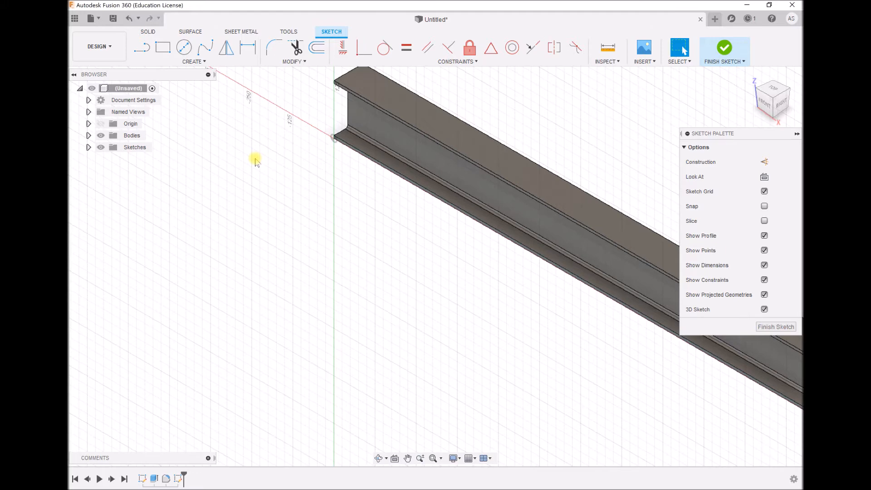
left_click(142, 48)
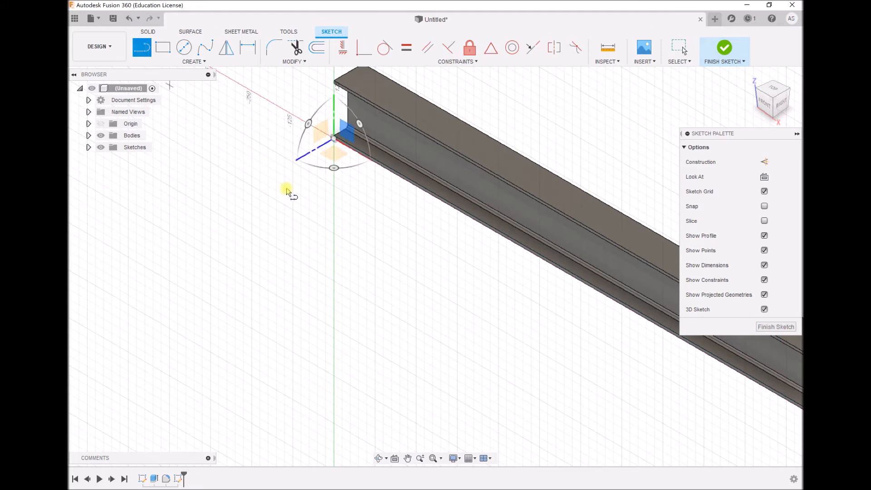
left_click(334, 141)
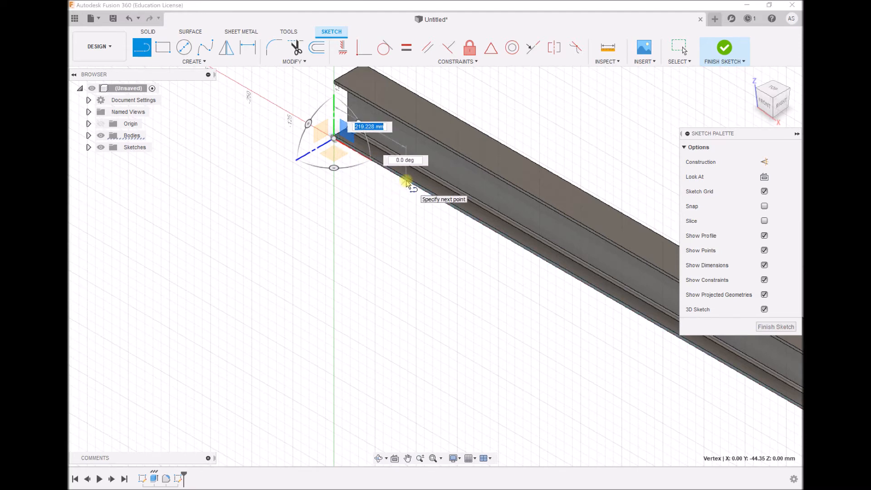
type("50")
key("Return")
key("Escape")
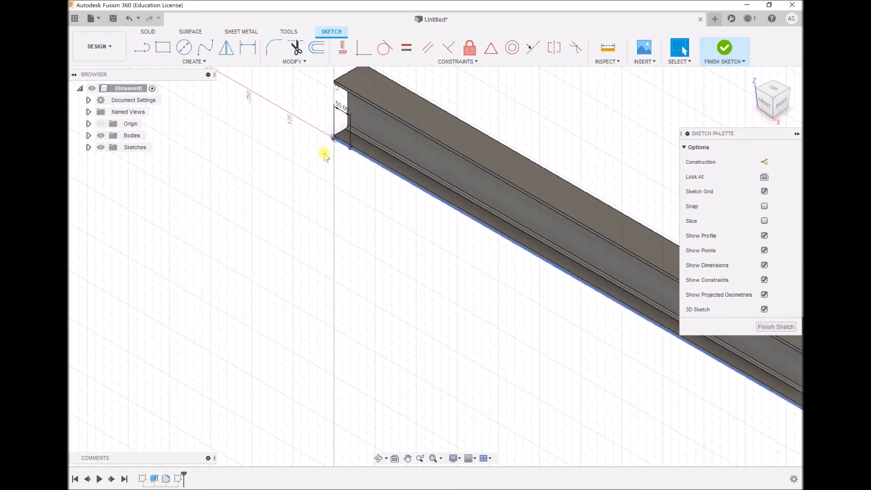
Draw a closed triangle below the beam with its apex at the 50 mm line's free end and a horizontal base about 220 mm long
left_click(142, 47)
left_click(334, 138)
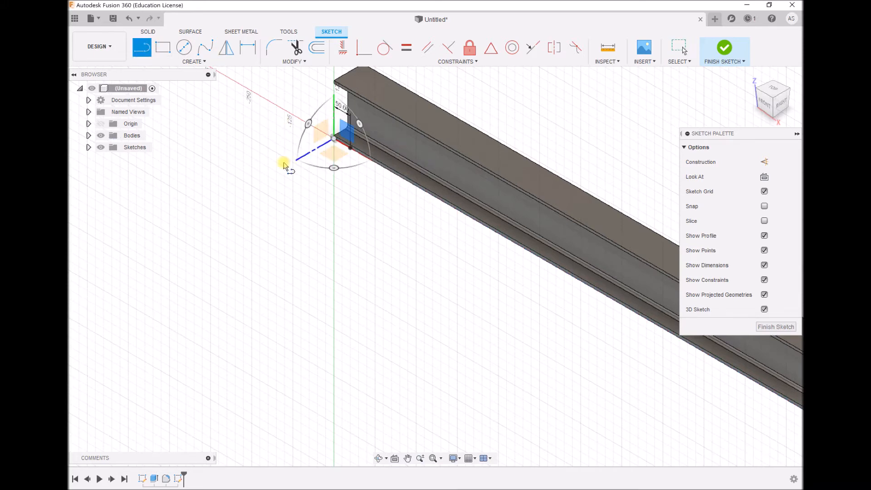
left_click(350, 148)
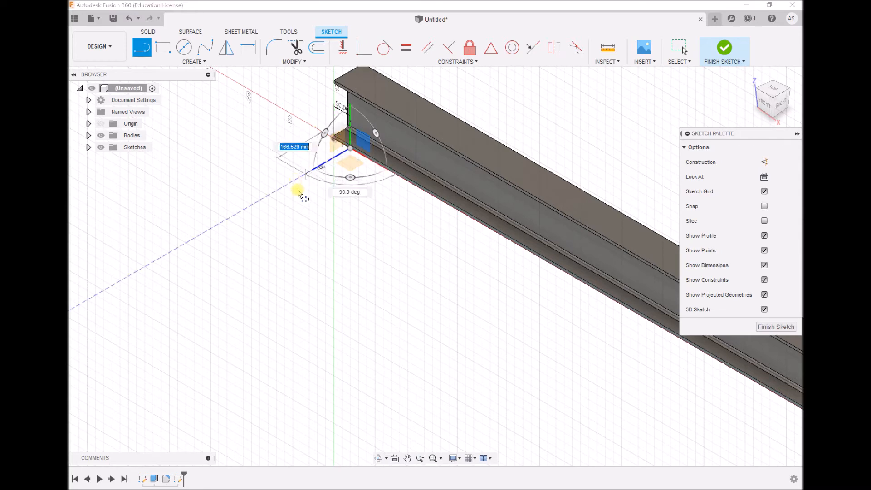
left_click(297, 204)
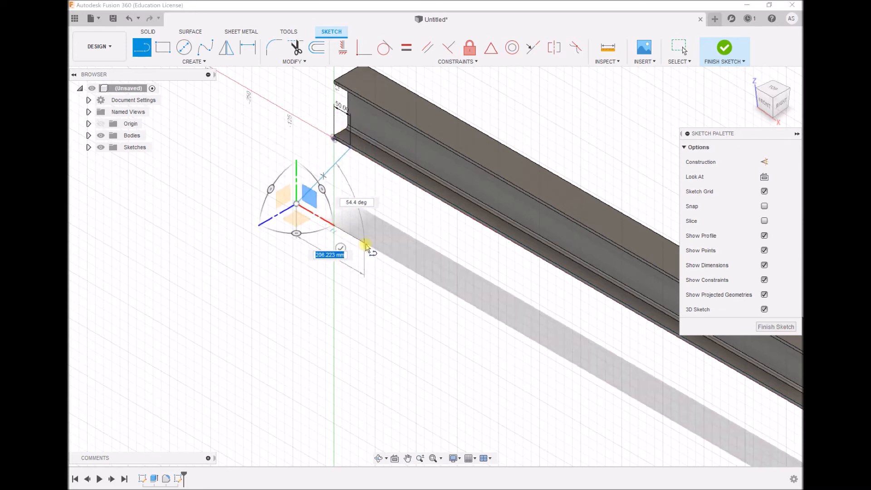
left_click(369, 248)
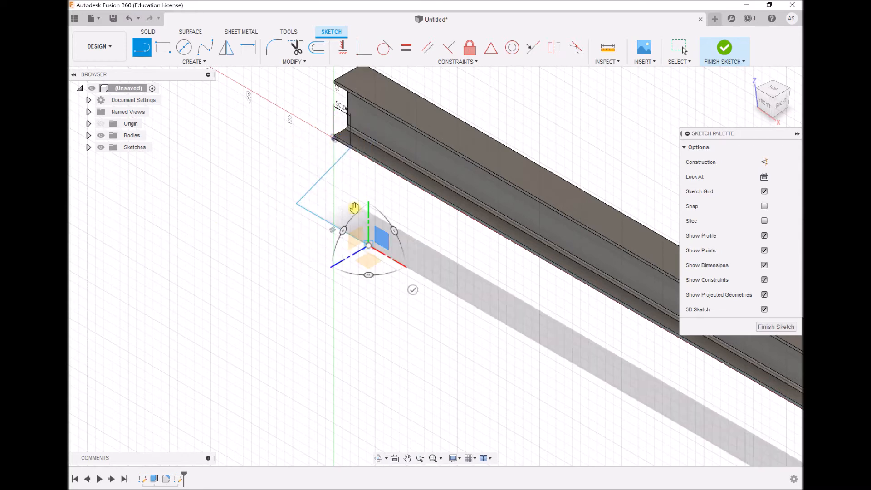
left_click(351, 149)
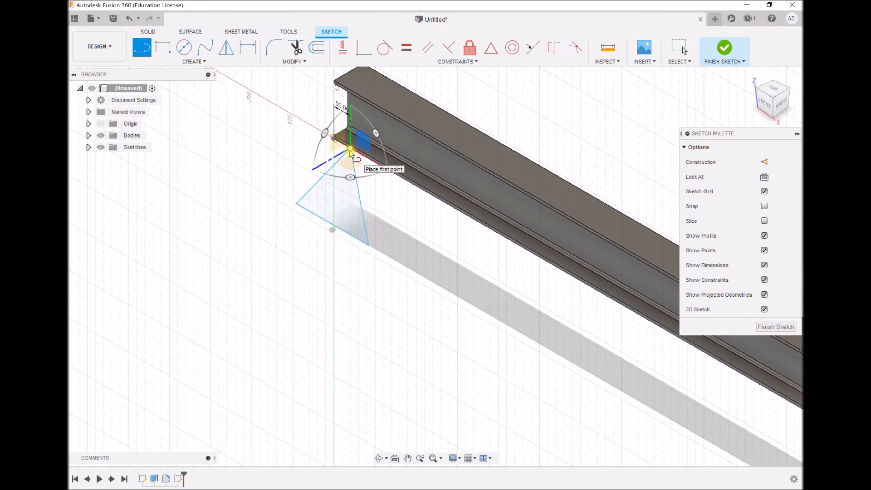
View the sketch from the front and dimension the triangle's base at 100 mm
left_click(765, 108)
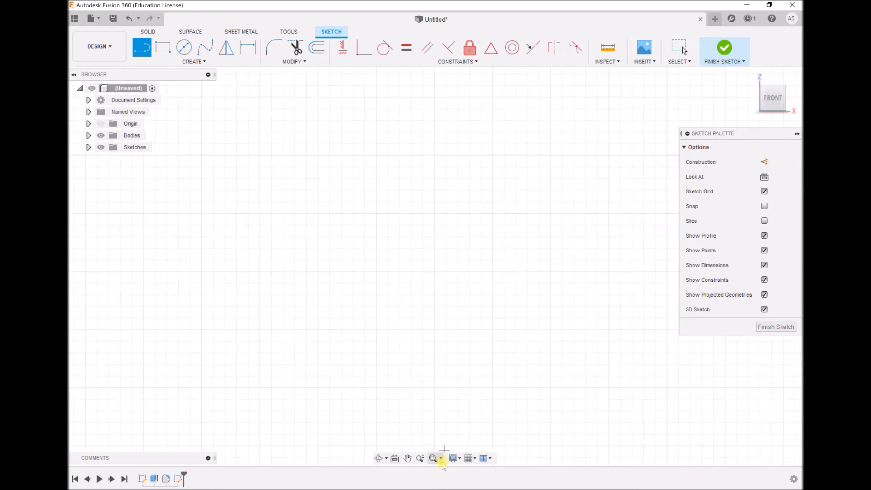
left_click(407, 458)
mouse_move(406, 159)
left_mouse_down()
mouse_move(584, 105)
mouse_move(649, 12)
left_mouse_up()
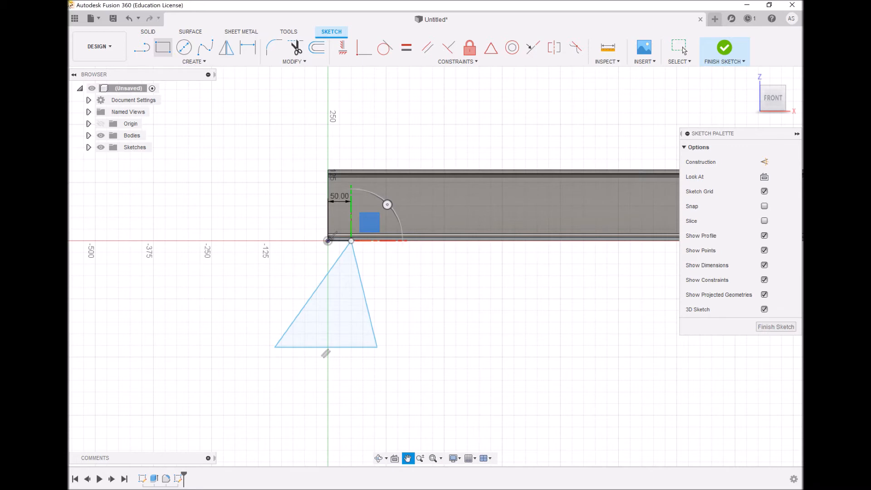
left_click(248, 48)
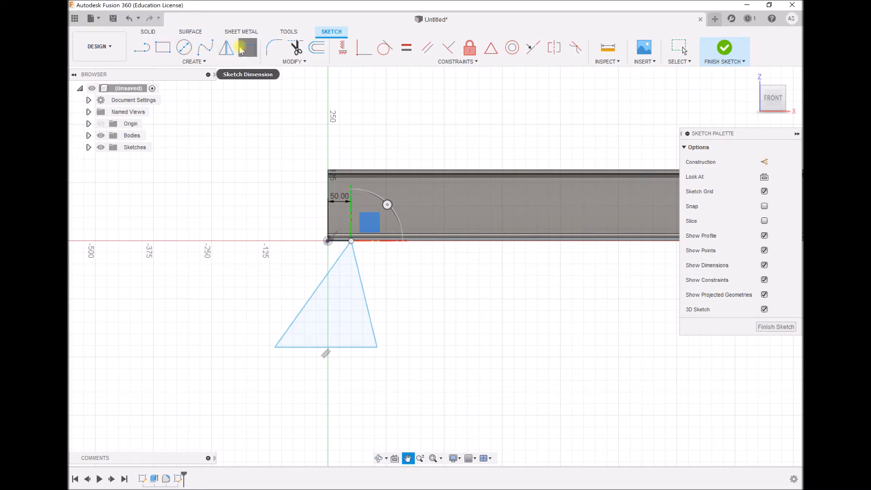
left_click(298, 348)
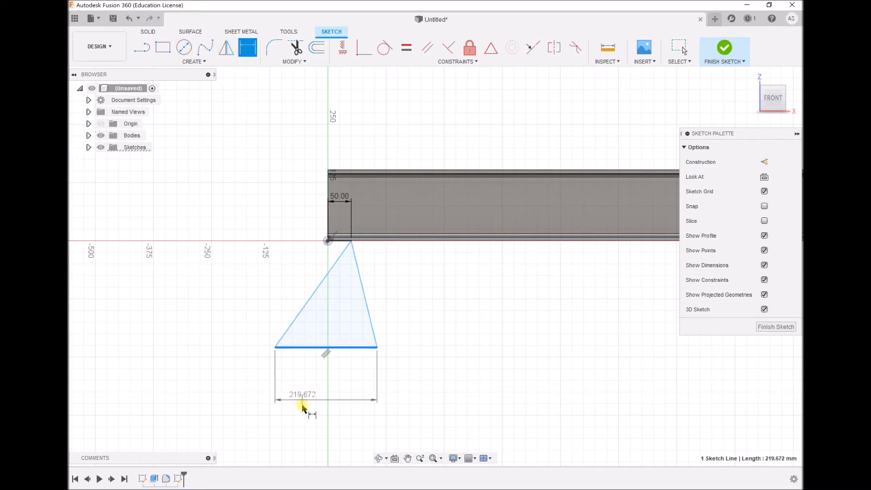
left_click(302, 406)
type("100")
key("Return")
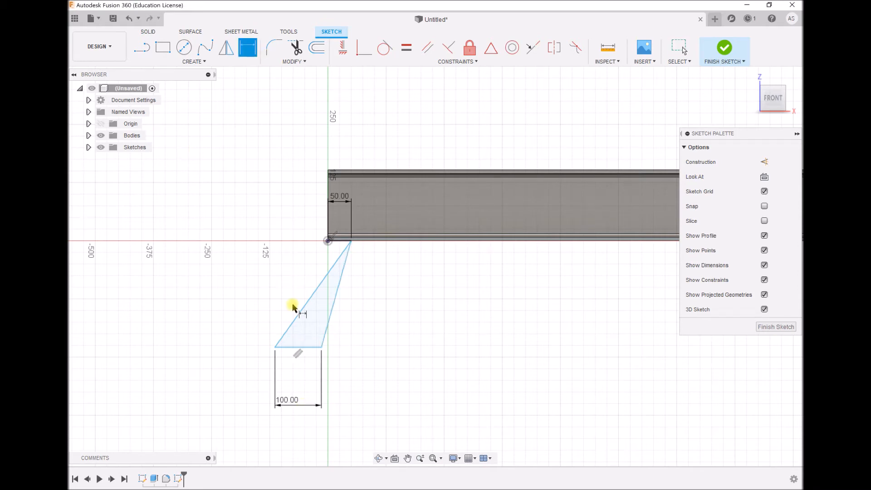
Set the angle between the triangle's left side and its base to 60 degrees
left_click(293, 323)
left_click(303, 347)
left_click(397, 299)
type("60")
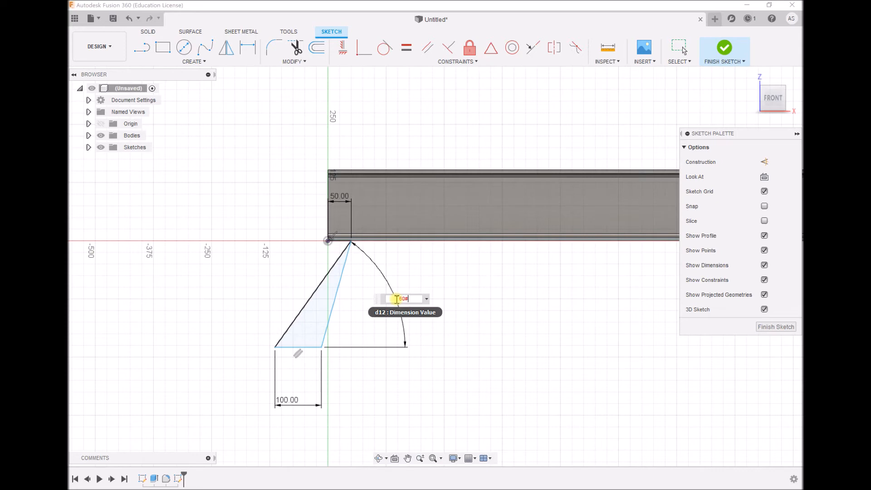
key("Return")
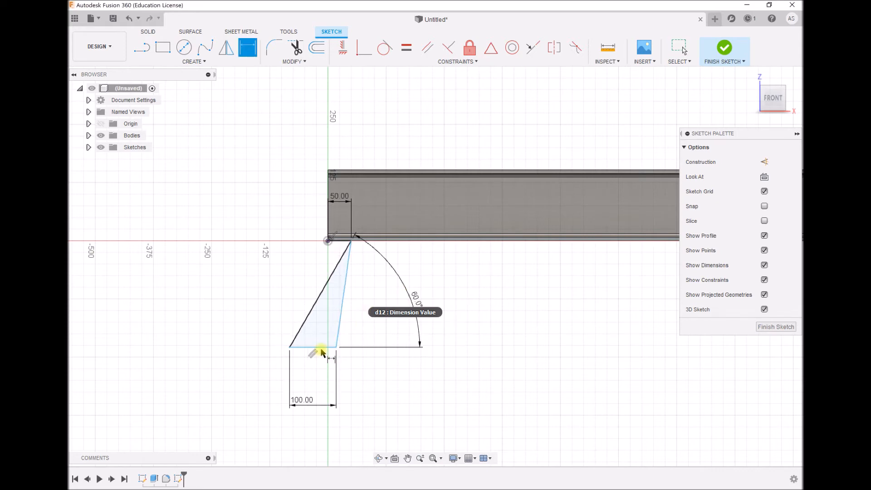
Set the angle between the triangle's right side and its base to 60 degrees and finish the sketch
left_click(321, 347)
left_click(340, 318)
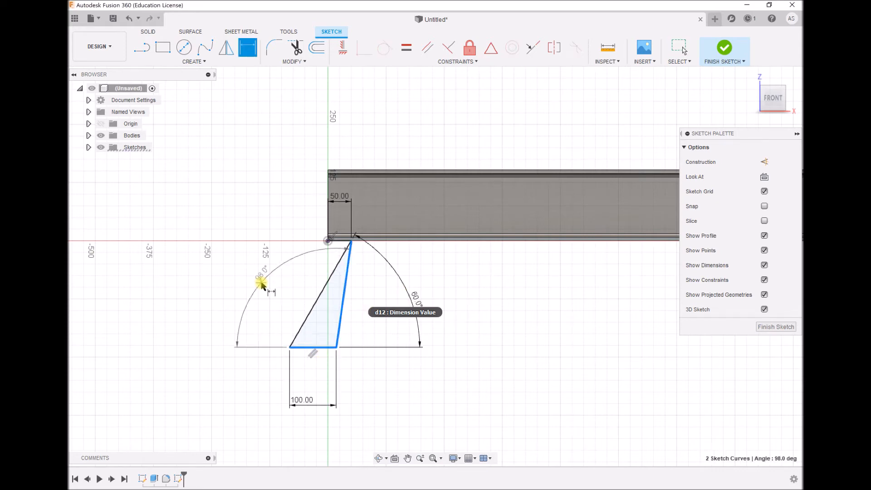
left_click(261, 283)
type("60#")
key("Return")
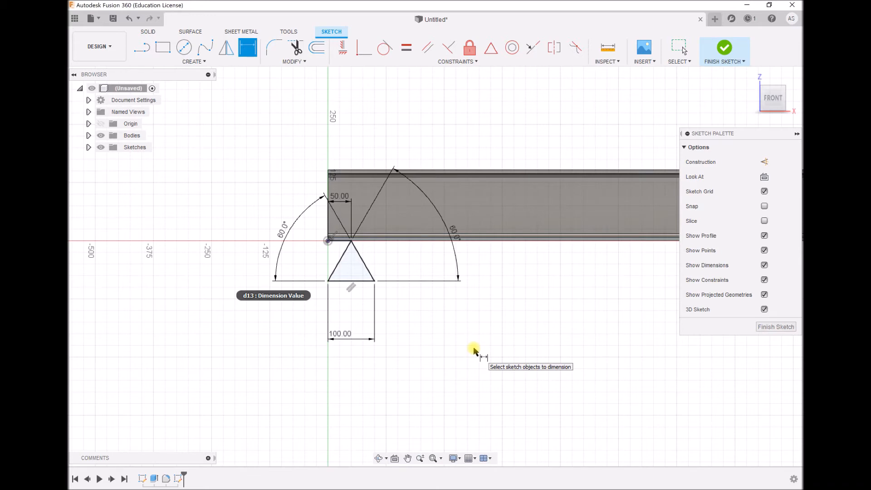
left_click(764, 327)
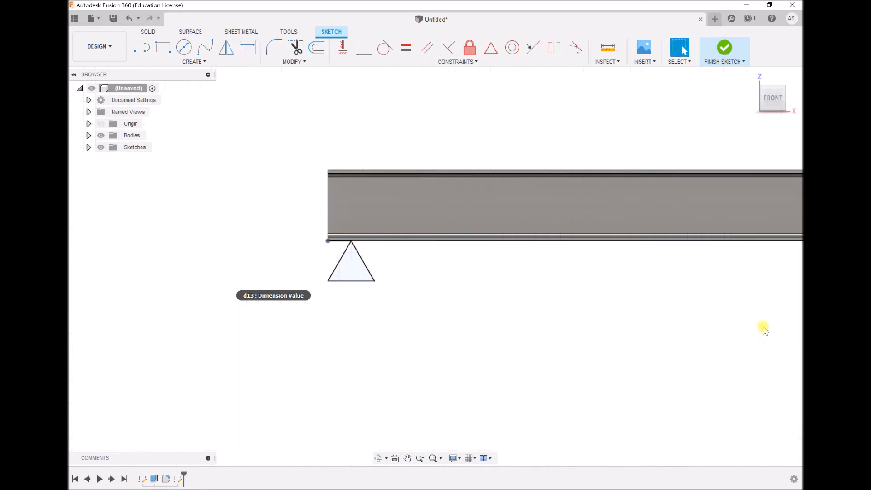
Extrude the triangle 88.7 mm beneath the beam across its width as a new body
left_click(379, 459)
left_click_drag(367, 326, 339, 337)
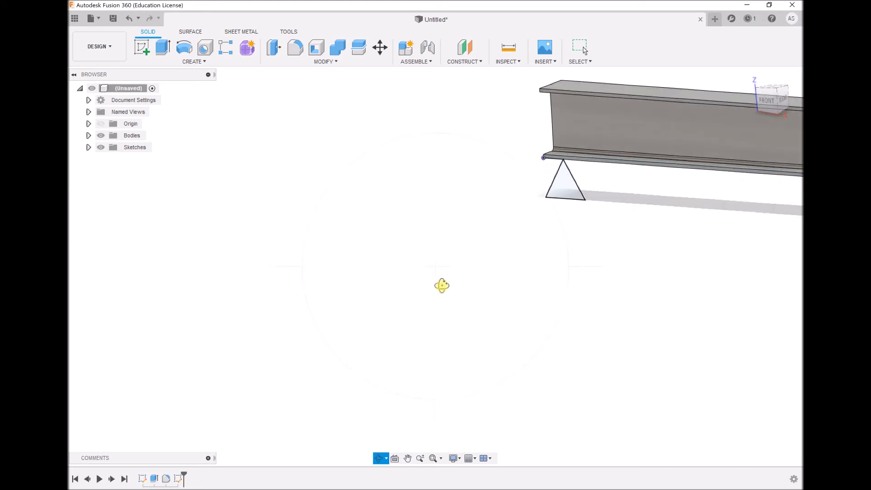
left_click(162, 47)
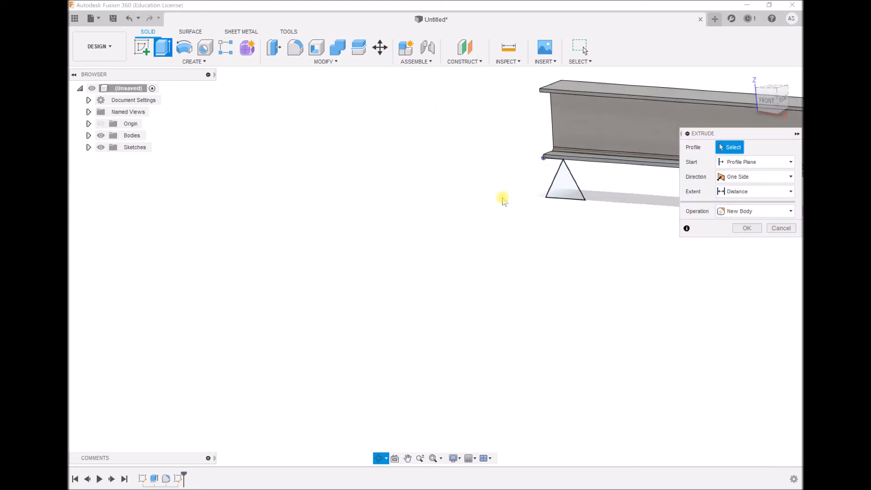
left_click(563, 185)
left_click_drag(557, 182, 602, 164)
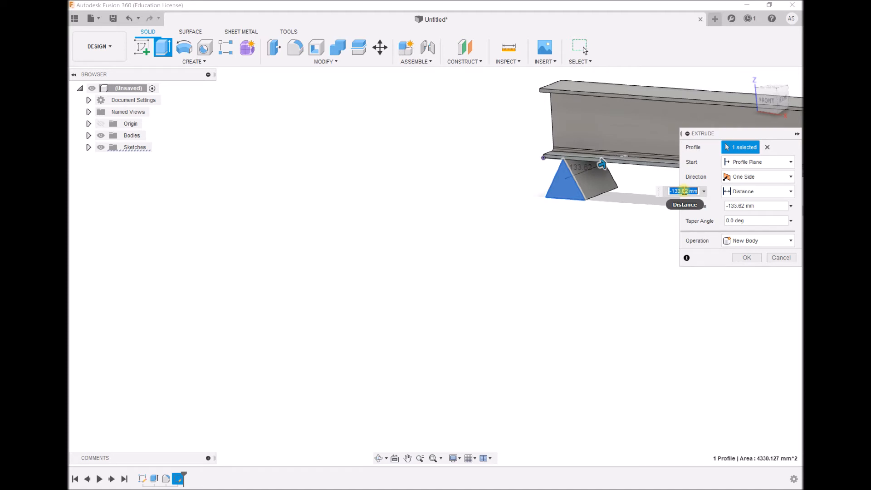
left_click_drag(672, 191, 697, 191)
type("88.7")
key("Return")
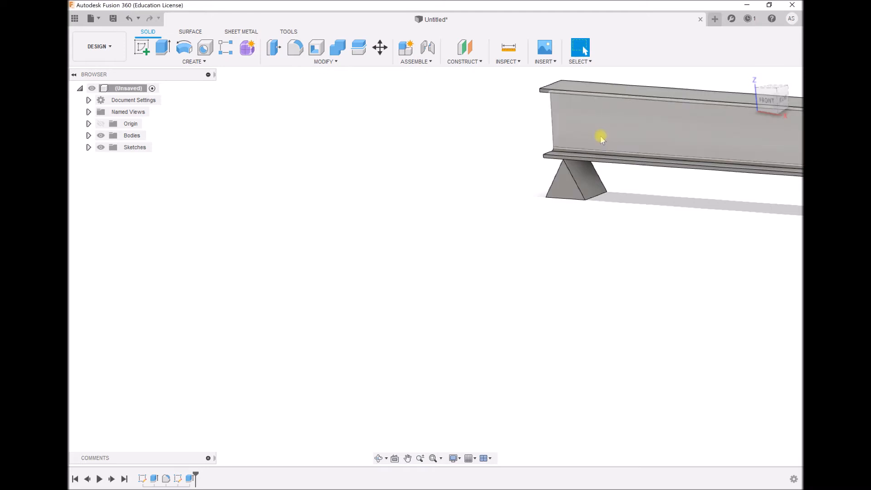
Copy the triangular support body 5000 mm along the X direction to support the beam's far end
left_click(408, 458)
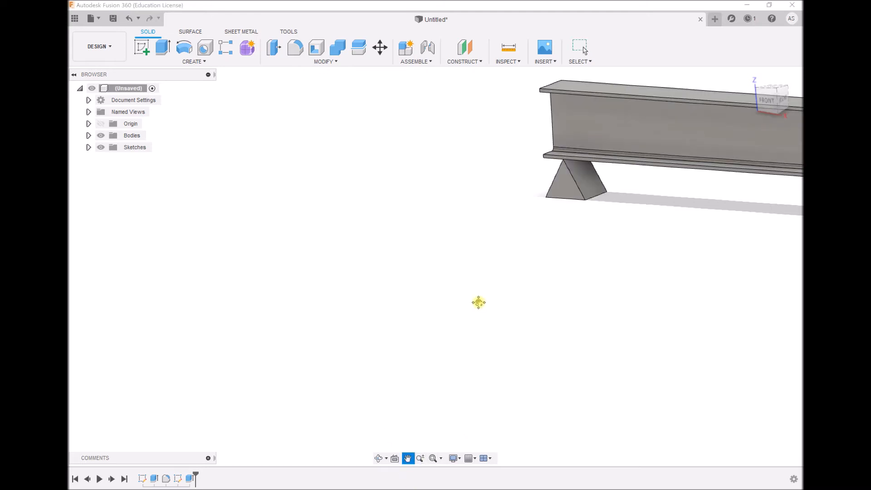
left_click_drag(396, 299, 187, 336)
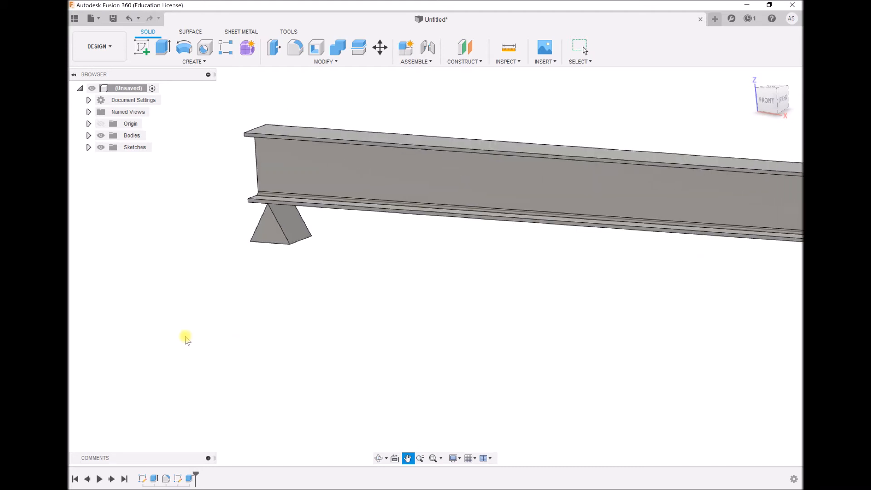
left_click(382, 50)
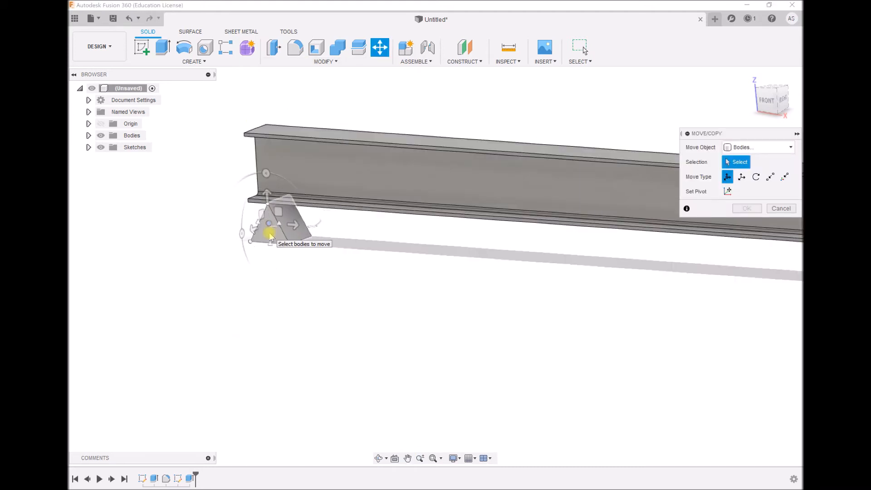
left_click(269, 236)
left_click(727, 295)
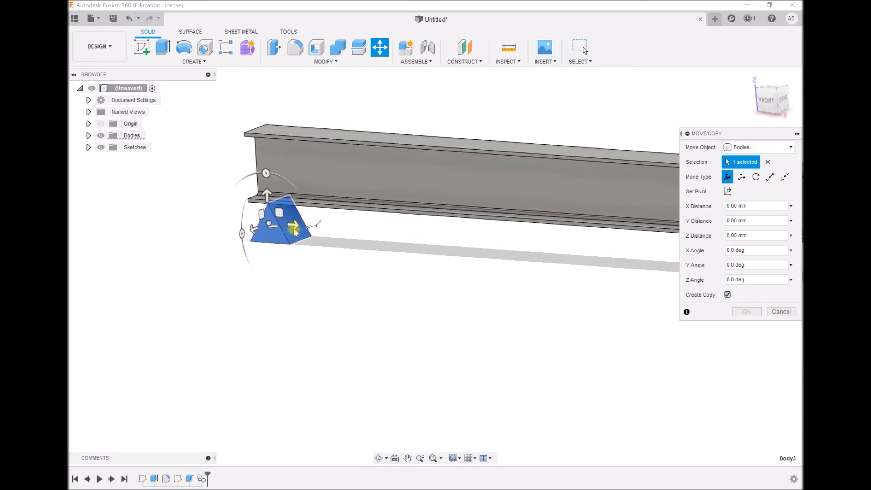
left_click_drag(294, 232, 449, 270)
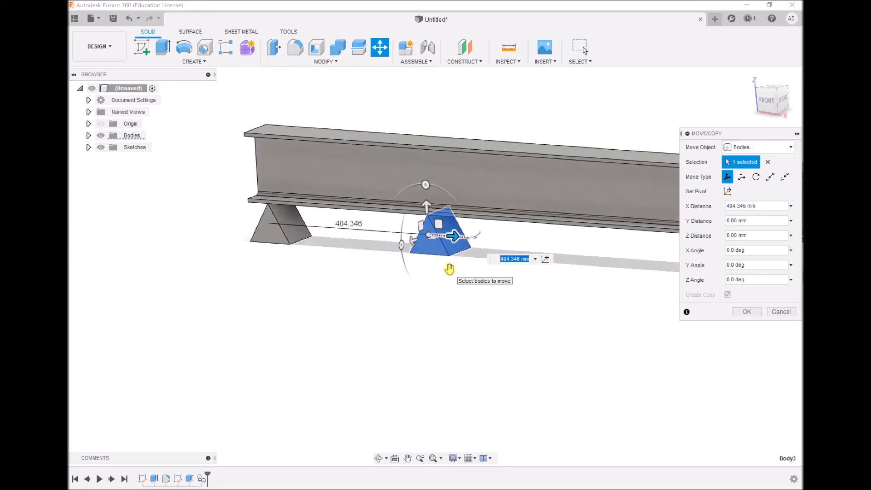
type("500")
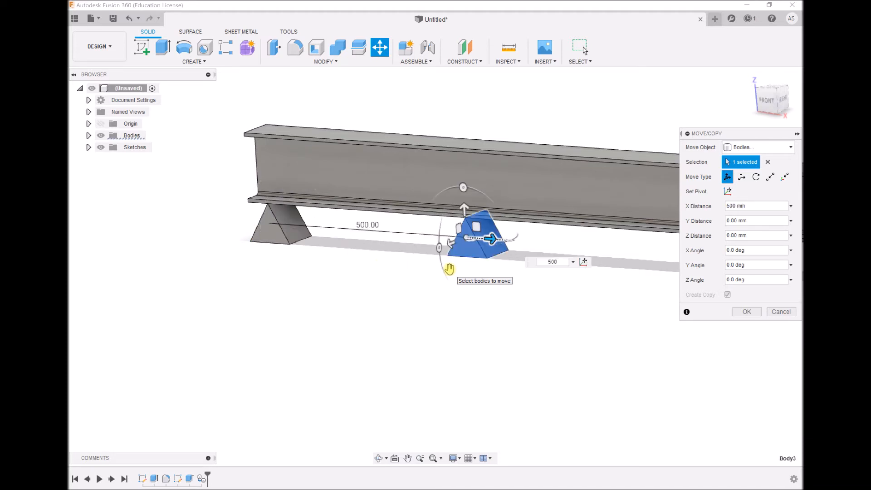
type("0")
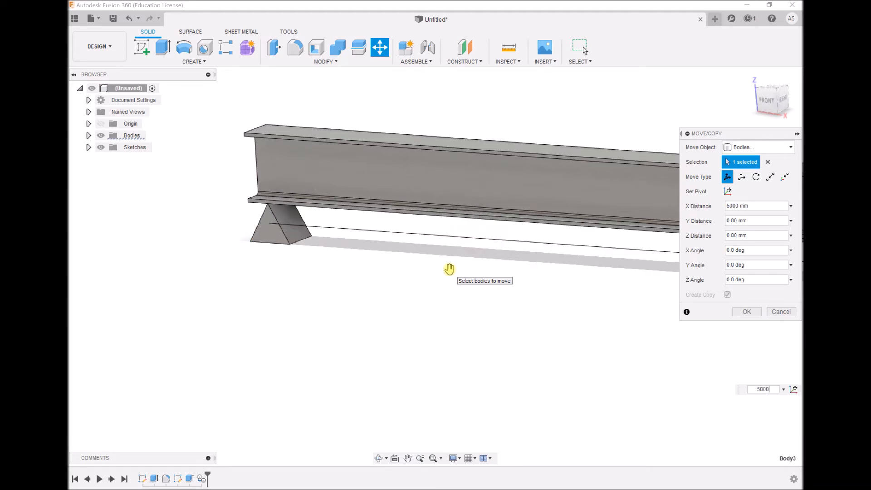
left_click(747, 312)
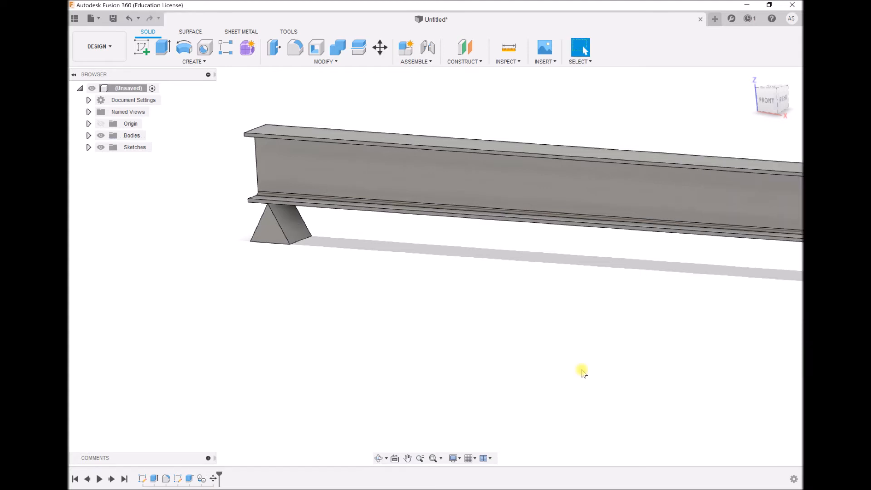
Open the design's Steel physical material for advanced editing and expand its mechanical properties
left_click(751, 77)
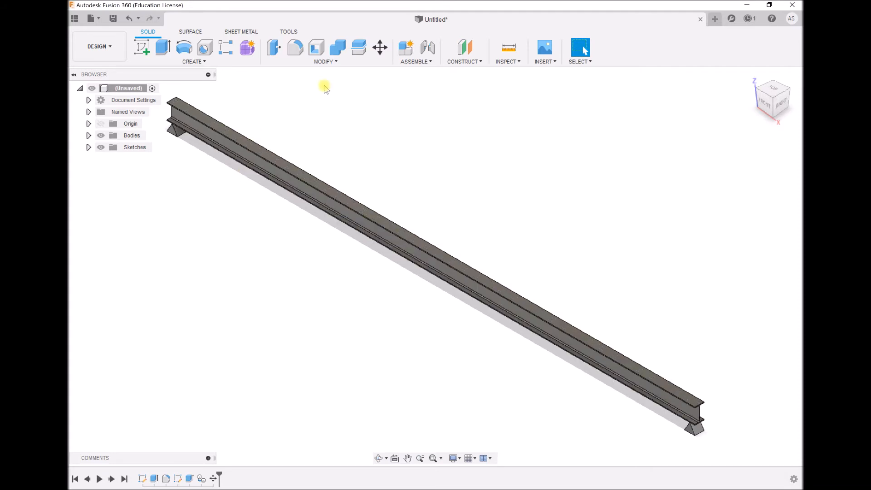
left_click(341, 62)
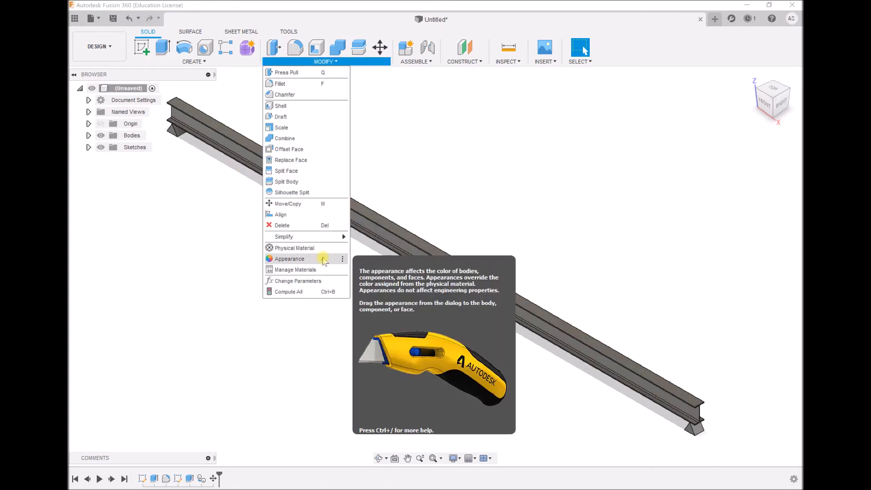
left_click(310, 249)
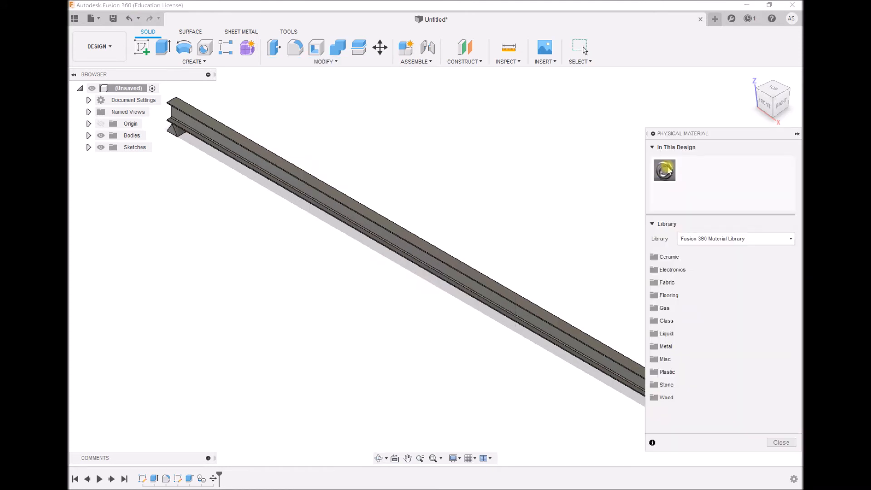
double_click(668, 170)
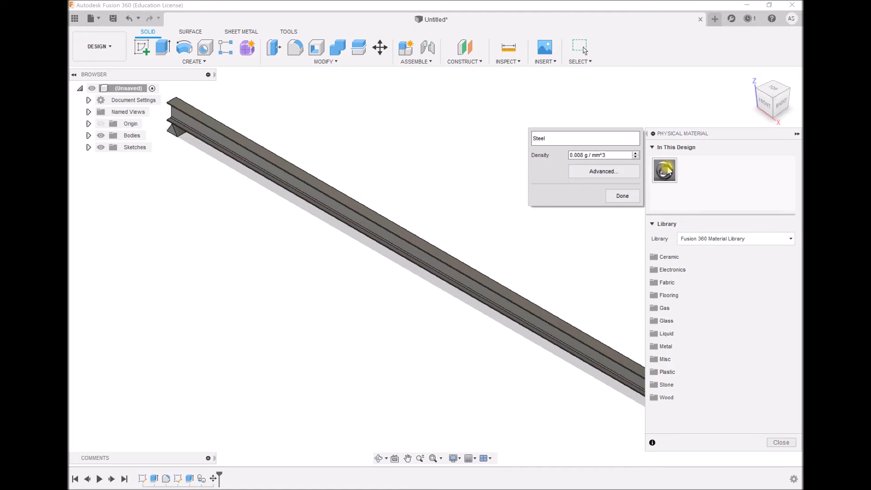
left_click(619, 173)
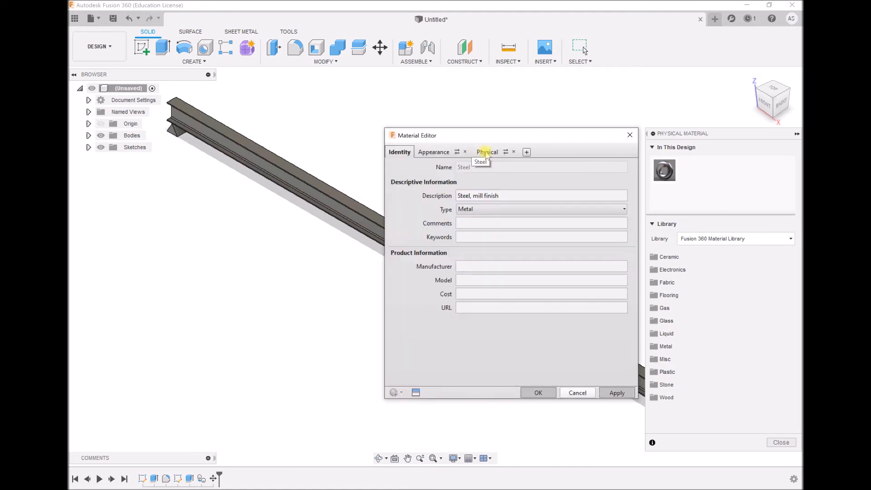
left_click(487, 153)
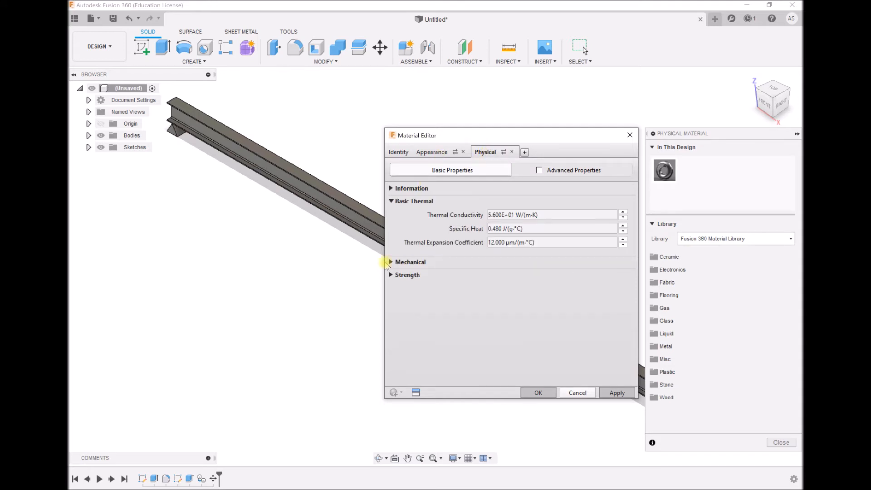
left_click(391, 262)
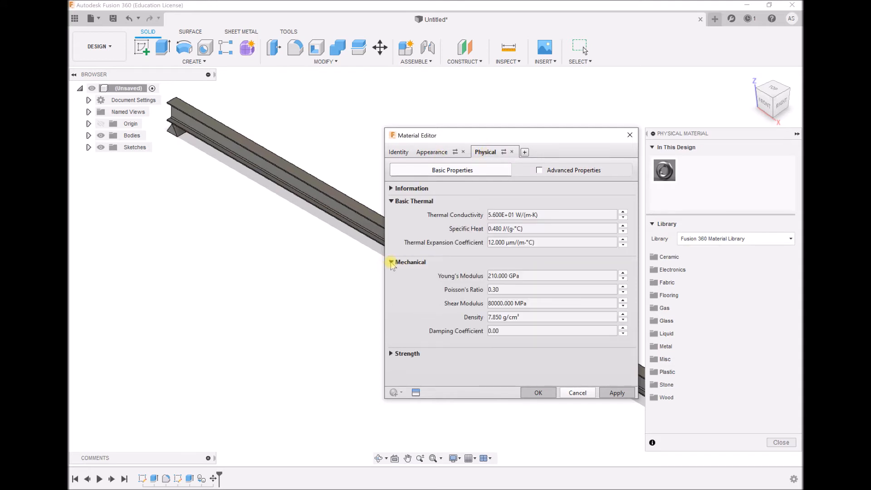
Set the steel's Young's modulus to 190 GPa, apply the change and close the material editor
left_click(496, 275)
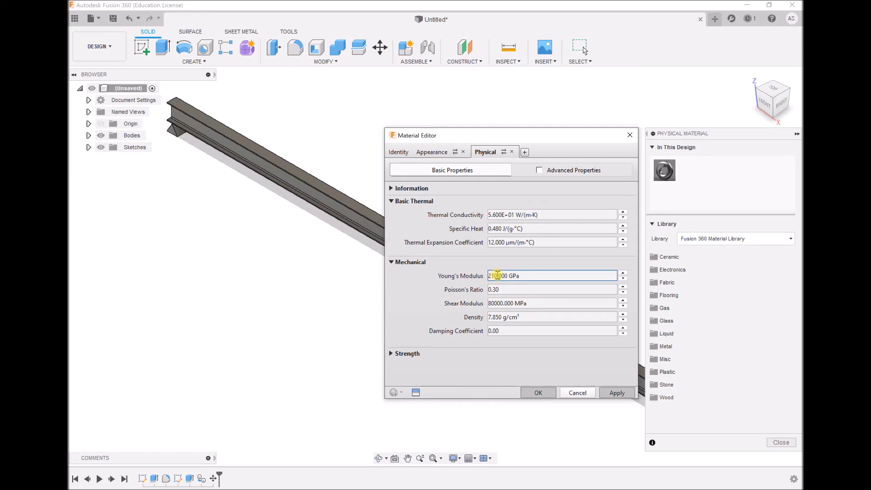
left_click(497, 276)
left_click(497, 275)
left_click_drag(497, 276, 483, 278)
type("190")
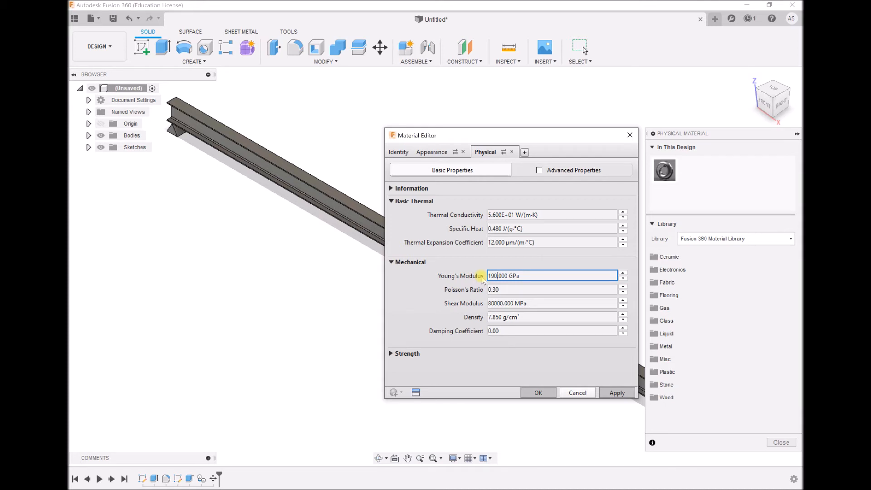
left_click(617, 393)
left_click(616, 393)
left_click(538, 393)
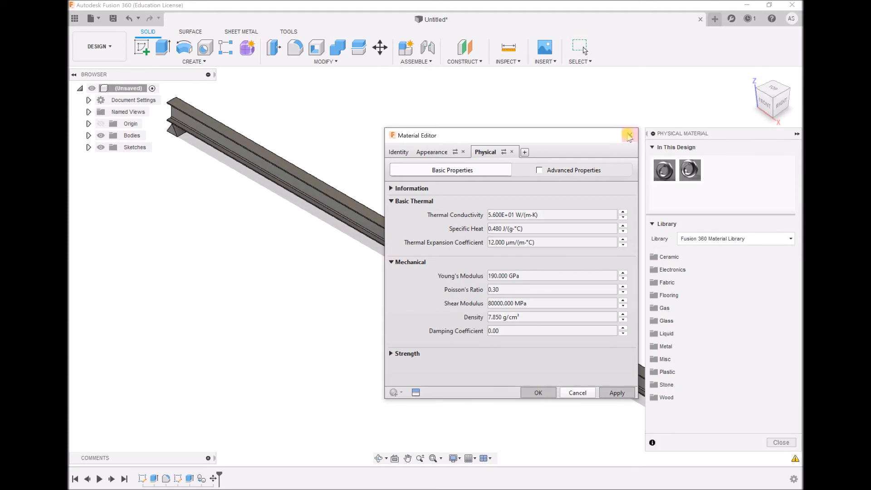
left_click(630, 135)
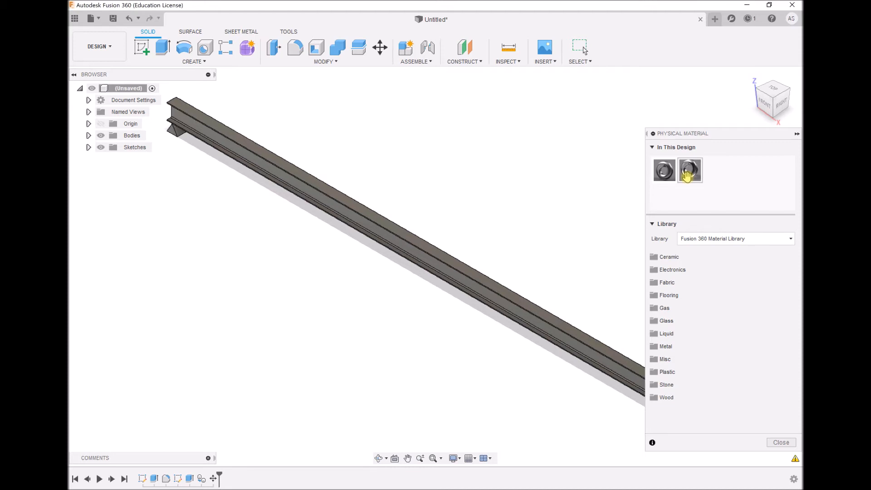
Check the physical properties of the modified steel and assign this material to the I-beam body
double_click(687, 175)
left_click(605, 172)
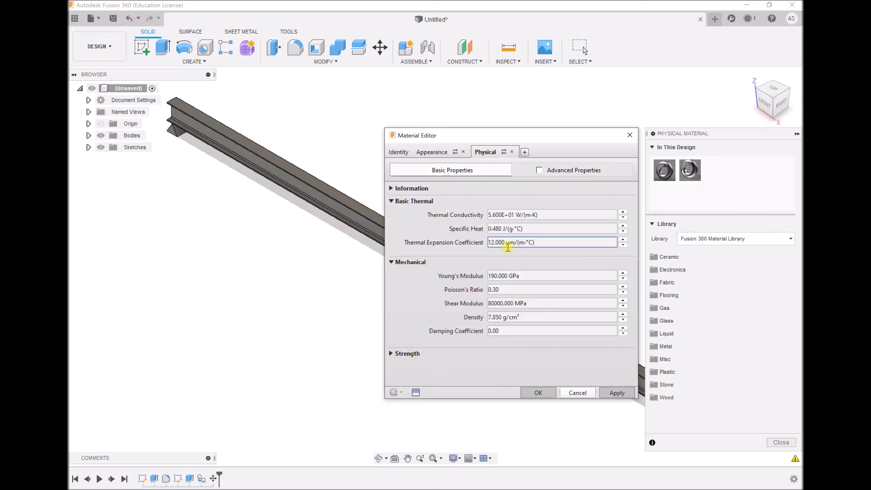
left_click(502, 275)
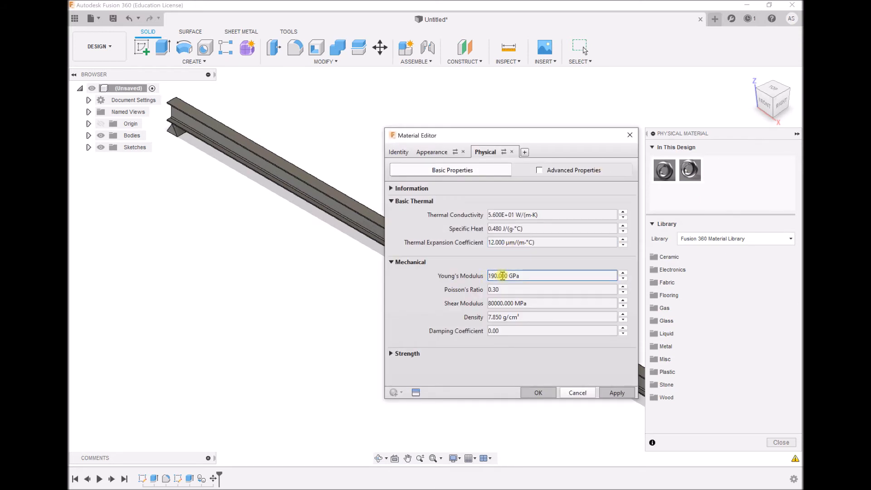
left_click(509, 229)
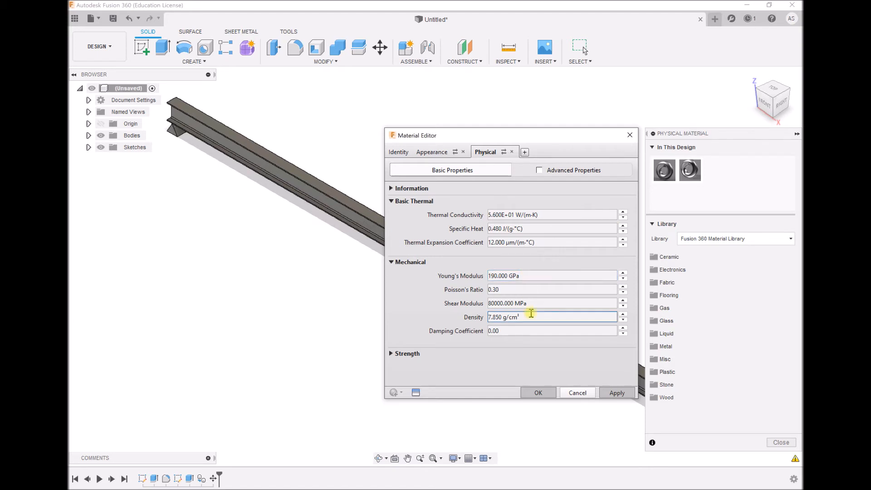
left_click(630, 134)
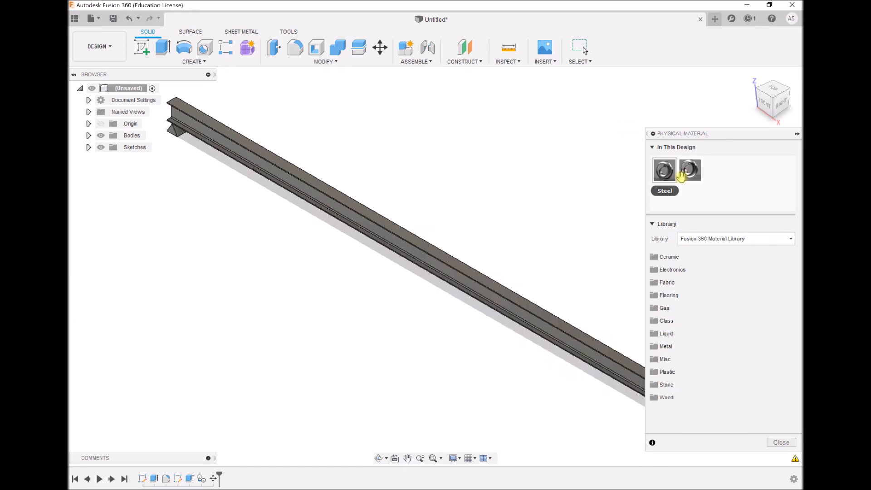
left_click_drag(691, 171, 375, 220)
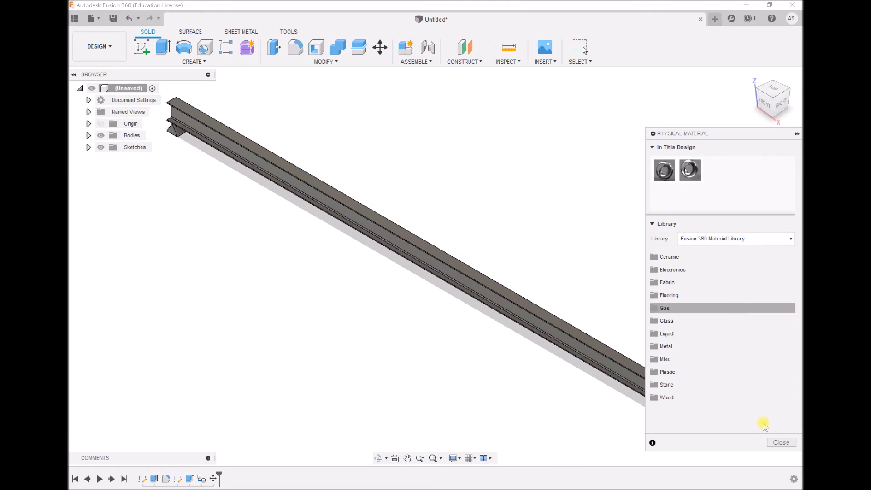
left_click(780, 442)
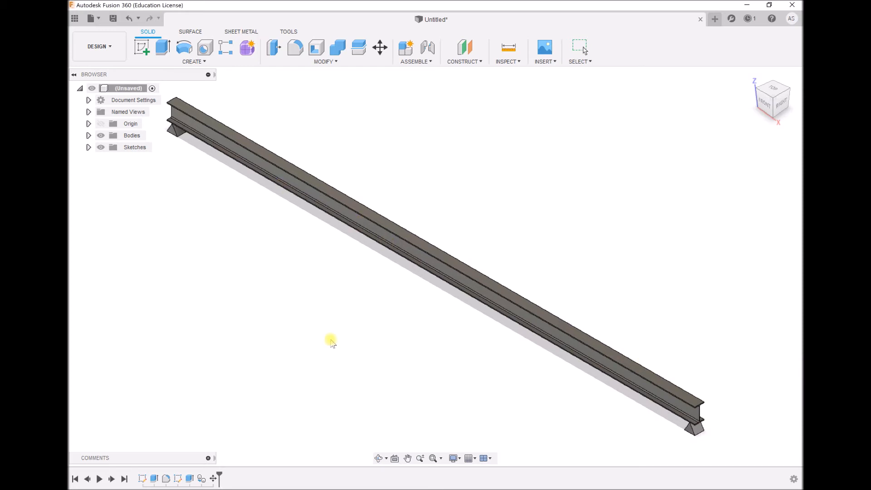
Switch to the Simulation workspace and create a Static Stress study
left_click(111, 49)
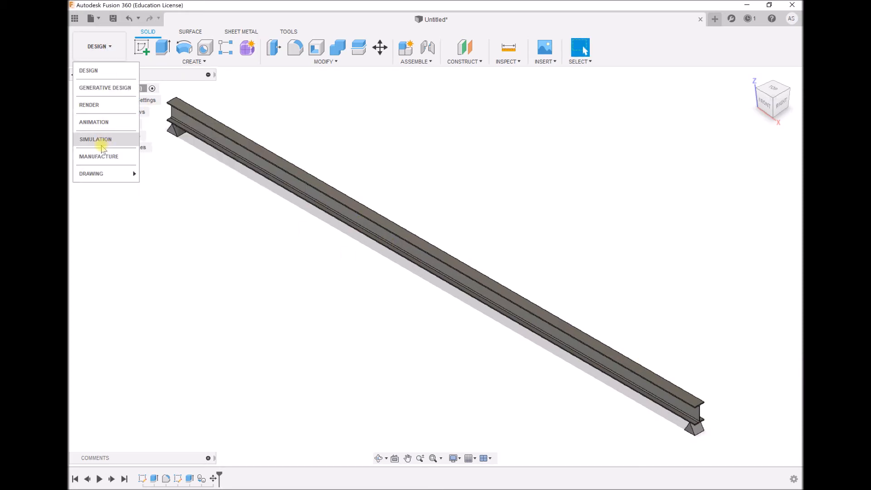
left_click(107, 141)
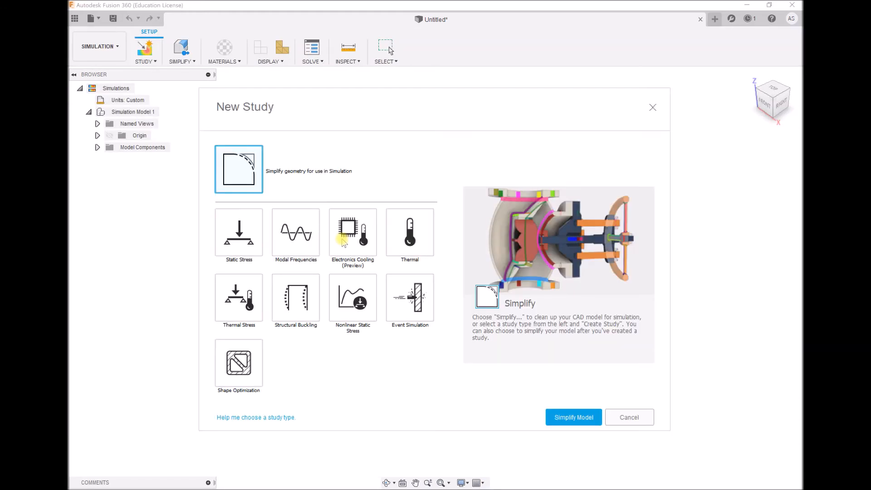
double_click(239, 233)
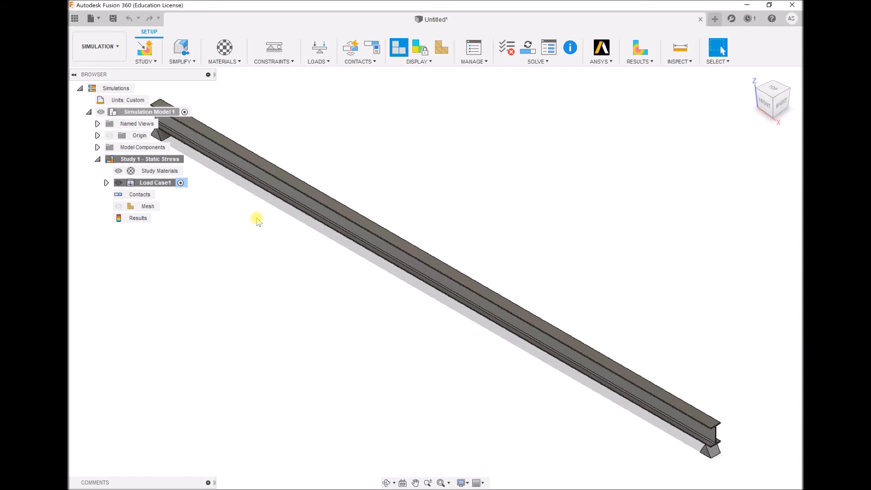
Review the I-beam's material properties in the study materials, including Young's modulus and yield strength
left_click(239, 64)
left_click(234, 73)
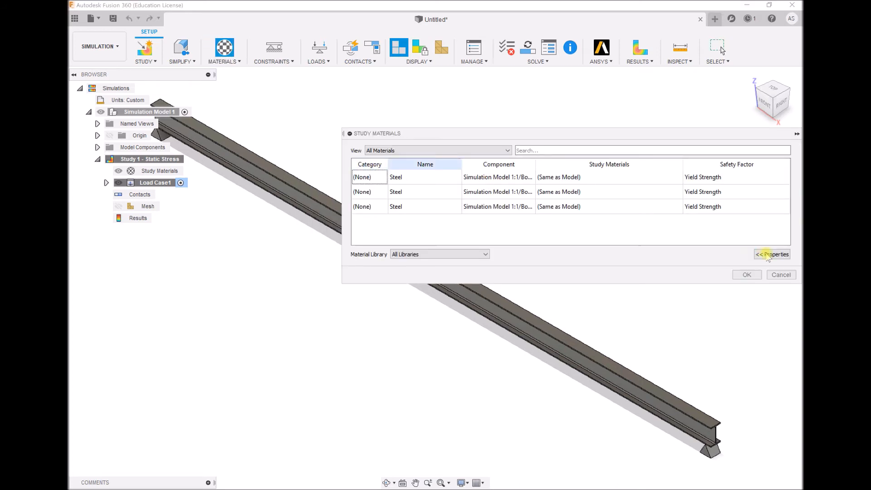
left_click(767, 255)
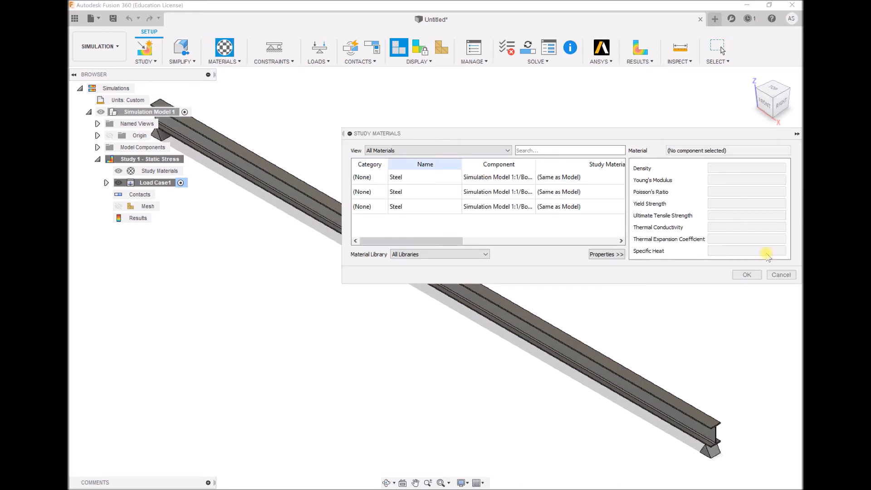
left_click(510, 178)
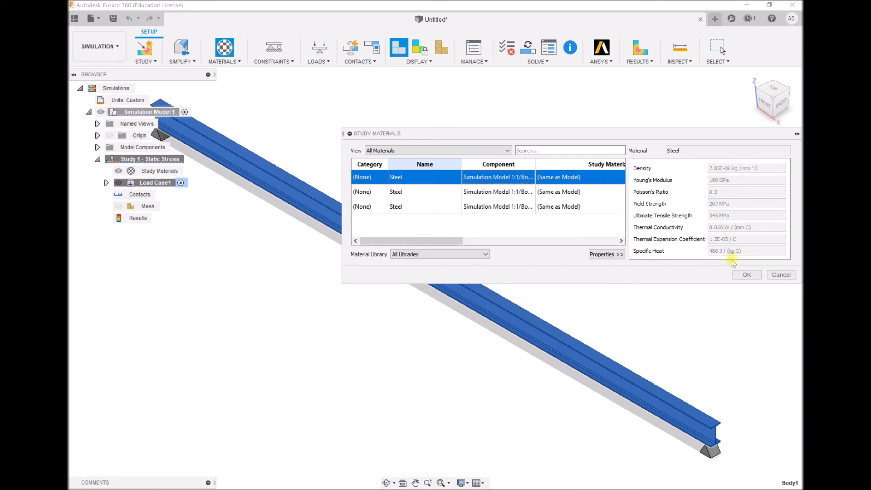
left_click(746, 275)
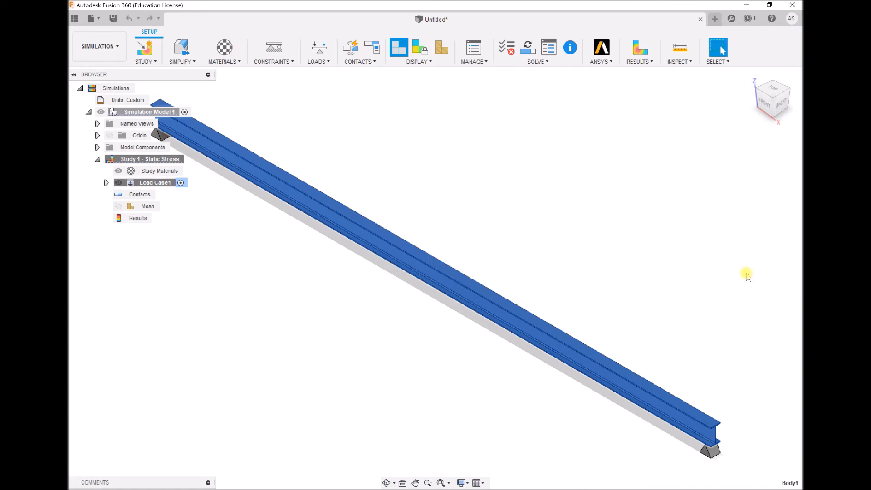
Start a Fixed structural constraint on all three axes and target only the bottom face of the triangular support at one beam end
left_click(279, 50)
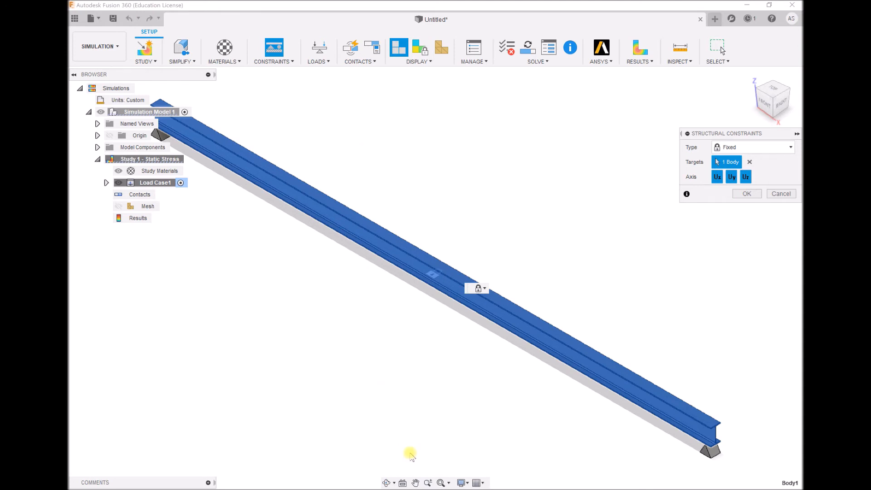
left_click(416, 482)
left_click_drag(272, 213, 486, 299)
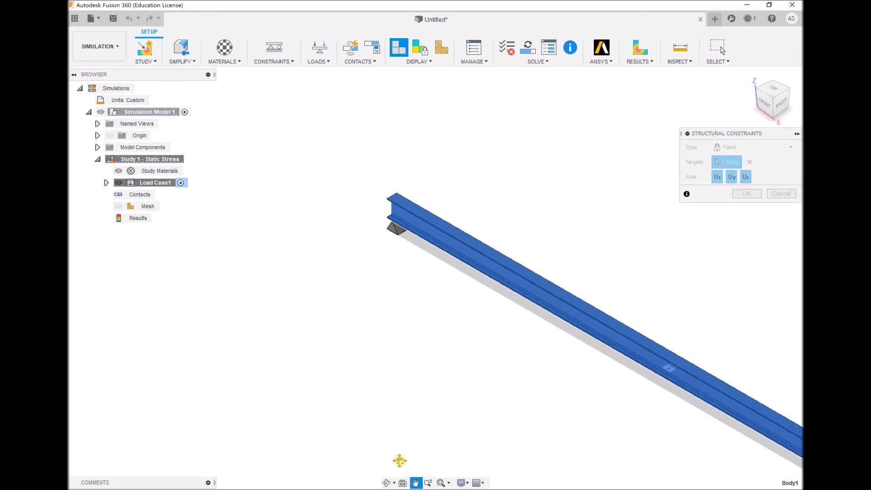
left_click(386, 482)
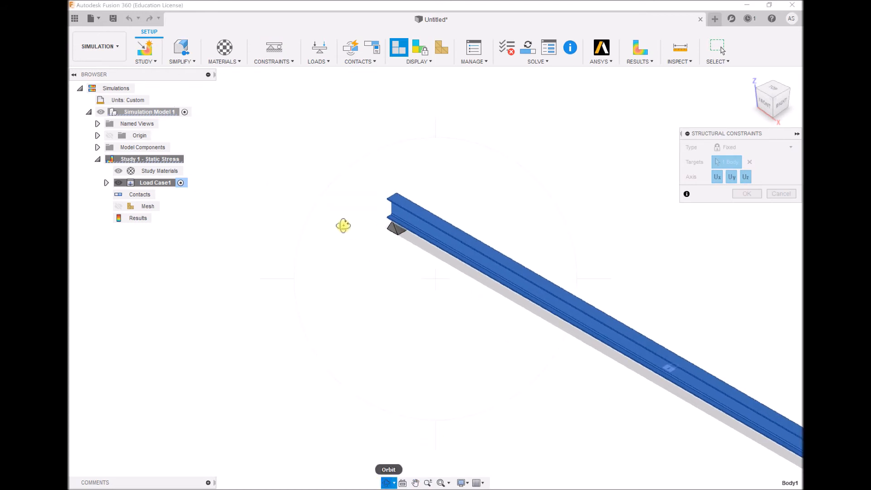
left_click_drag(370, 194, 367, 140)
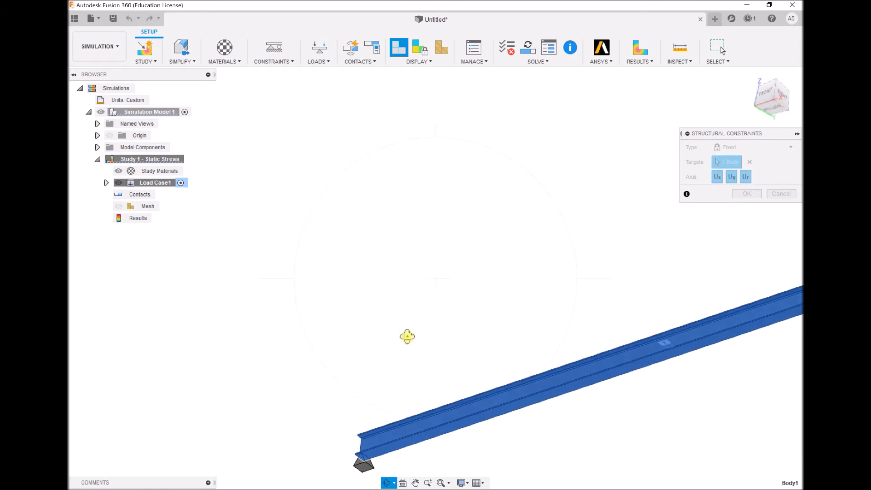
left_click(415, 482)
left_click_drag(403, 403, 432, 209)
left_click(428, 484)
left_click_drag(391, 365, 390, 405)
key("Escape")
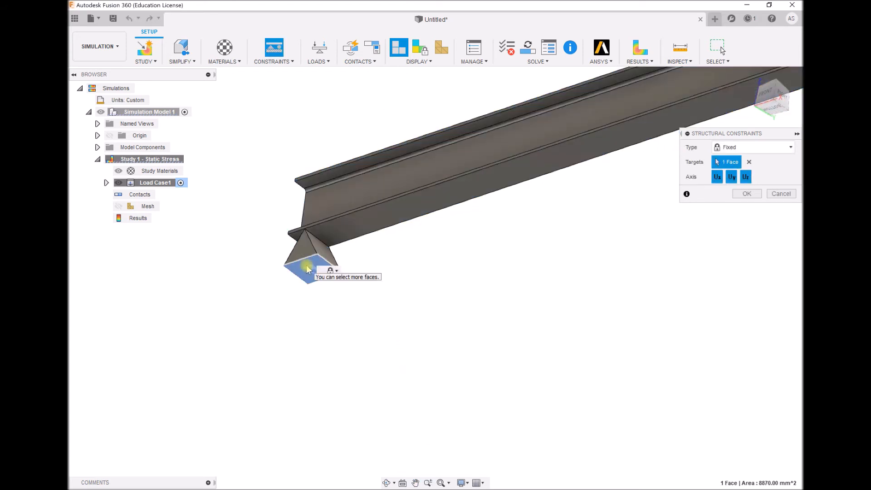
left_click(306, 269)
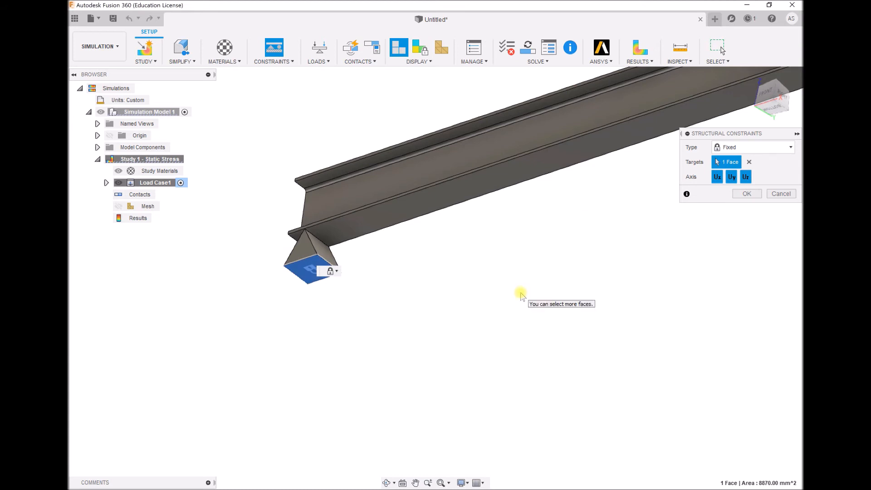
Add the bottom face of the support at the opposite beam end to the Fixed constraint and apply it
left_click(415, 483)
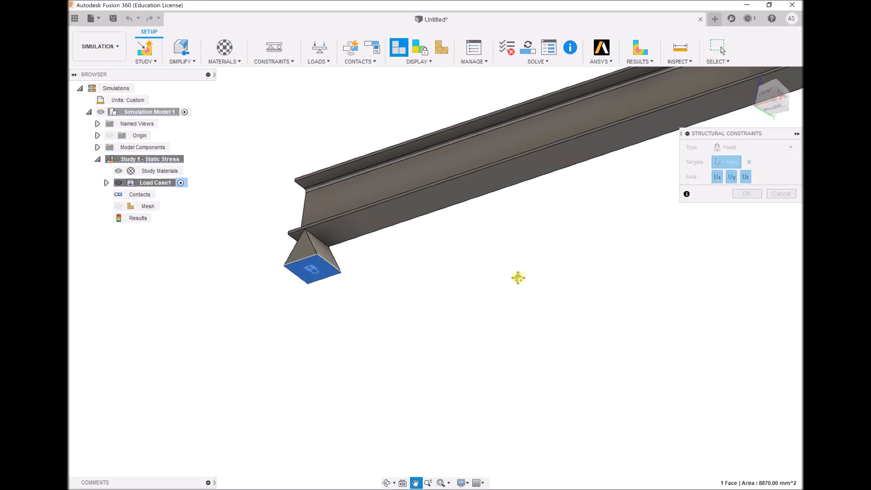
left_click_drag(398, 310, 153, 407)
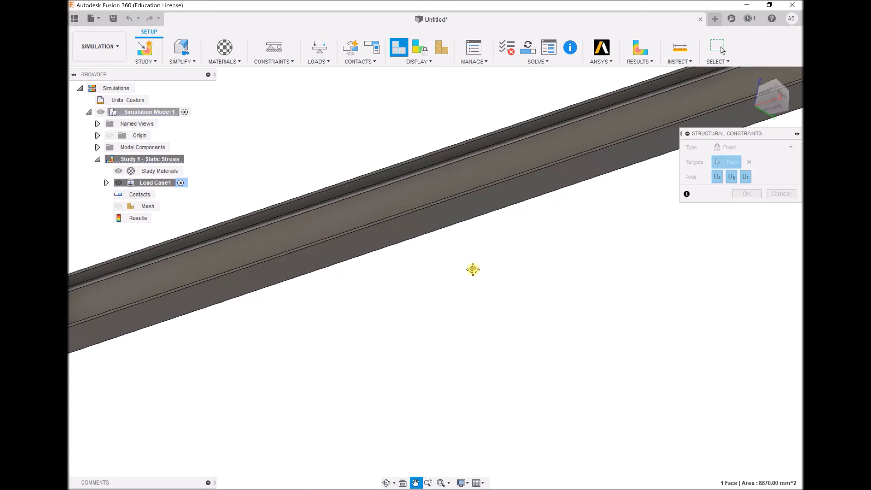
left_click_drag(610, 202, 214, 365)
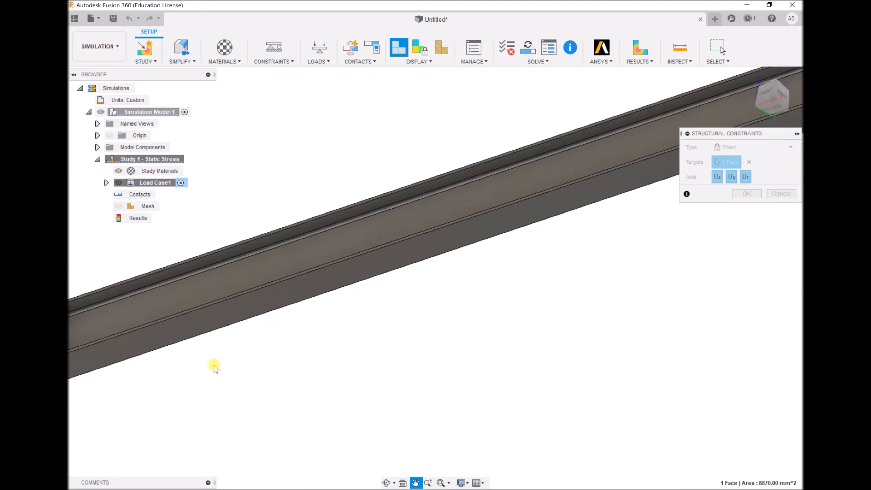
left_click_drag(618, 230, 79, 381)
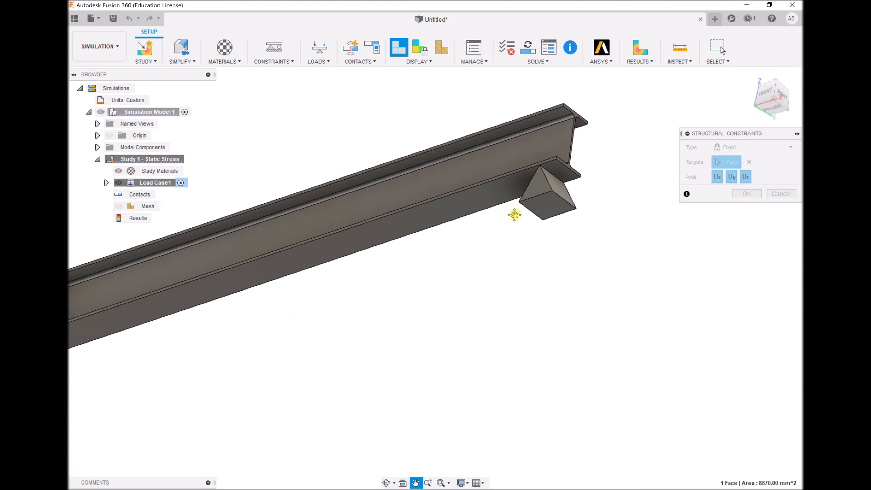
key("Escape")
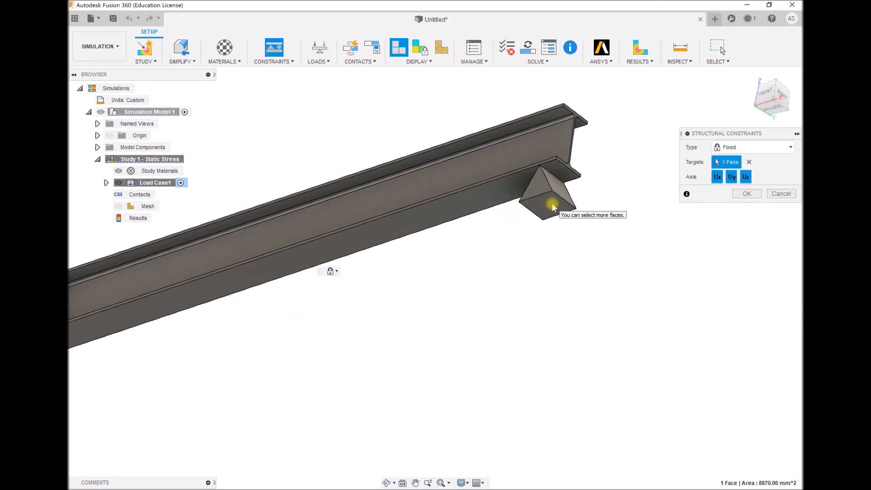
left_click(543, 205)
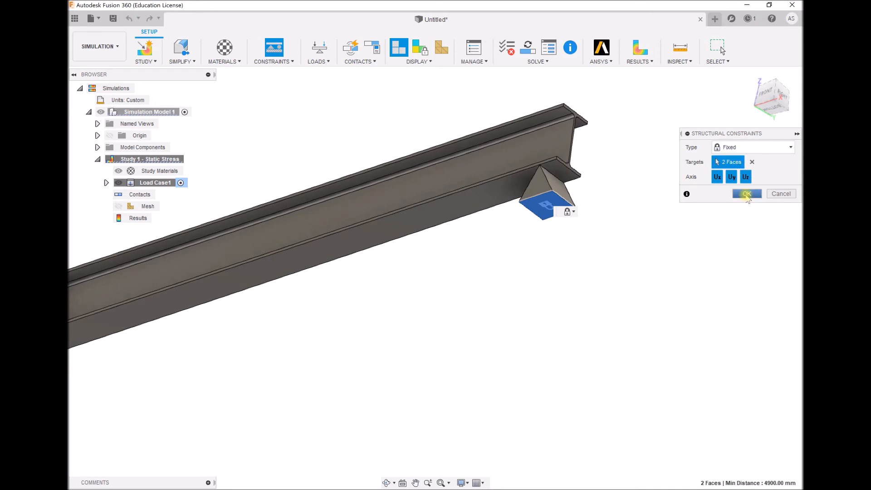
left_click(746, 194)
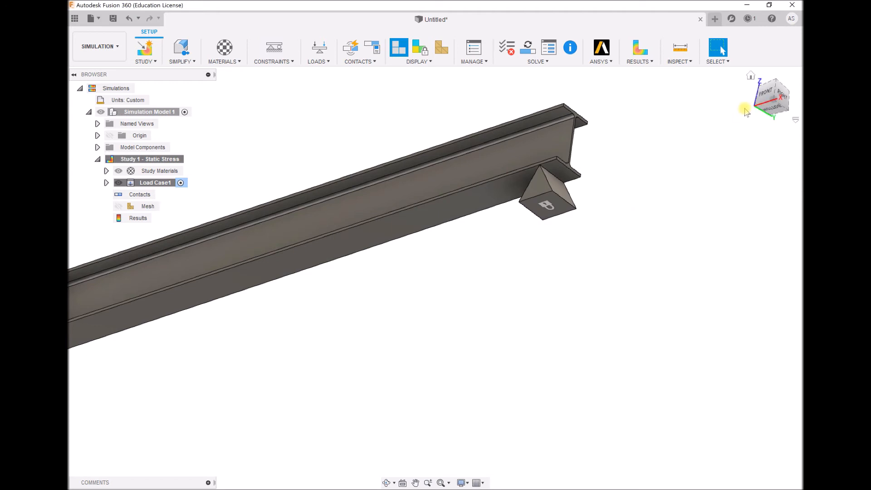
Apply a Frictionless structural constraint to the side face of the I-beam's web
left_click(752, 75)
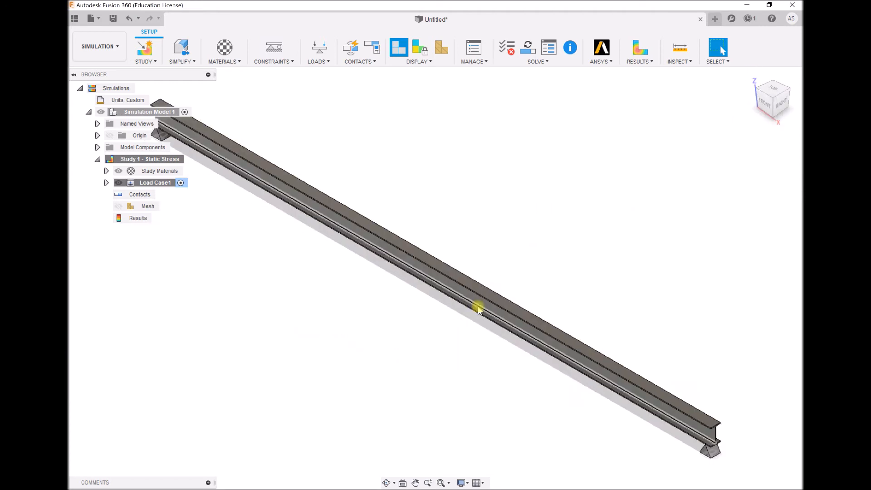
left_click(428, 482)
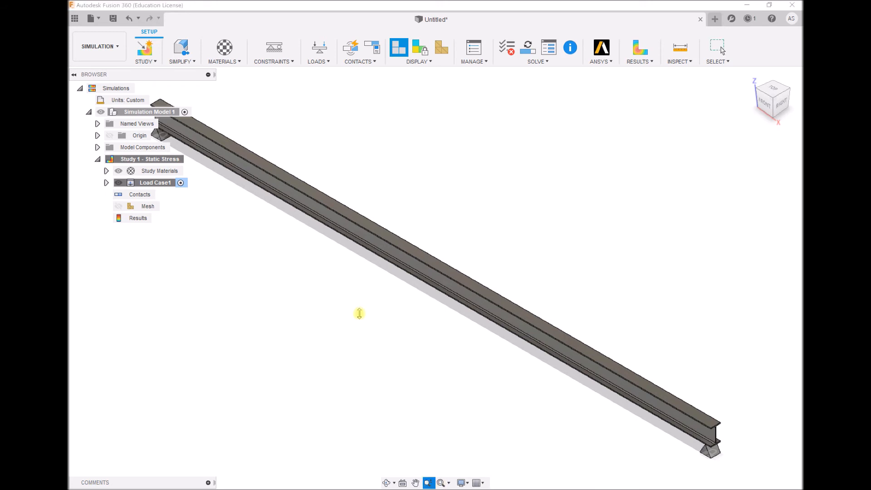
left_click_drag(341, 273, 355, 222)
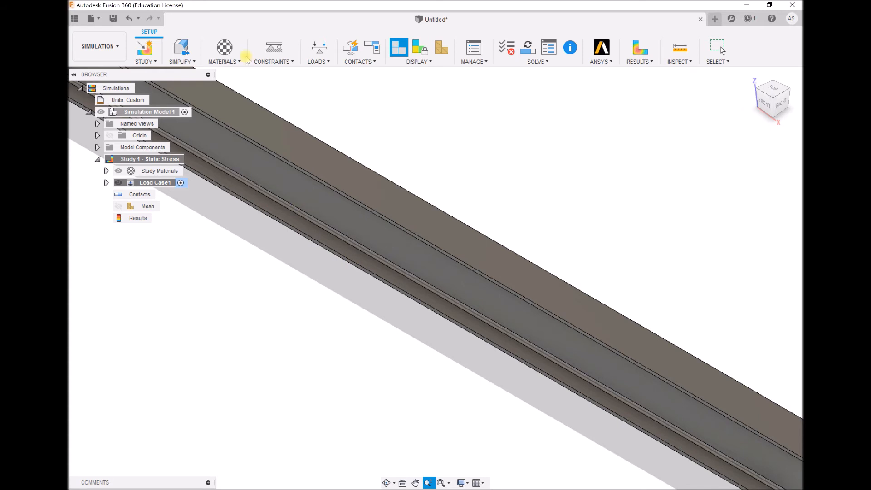
left_click(291, 62)
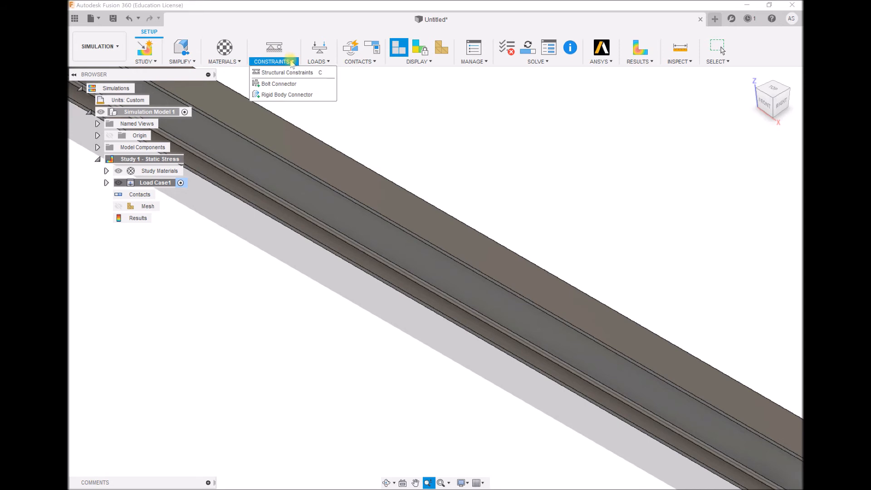
left_click(291, 74)
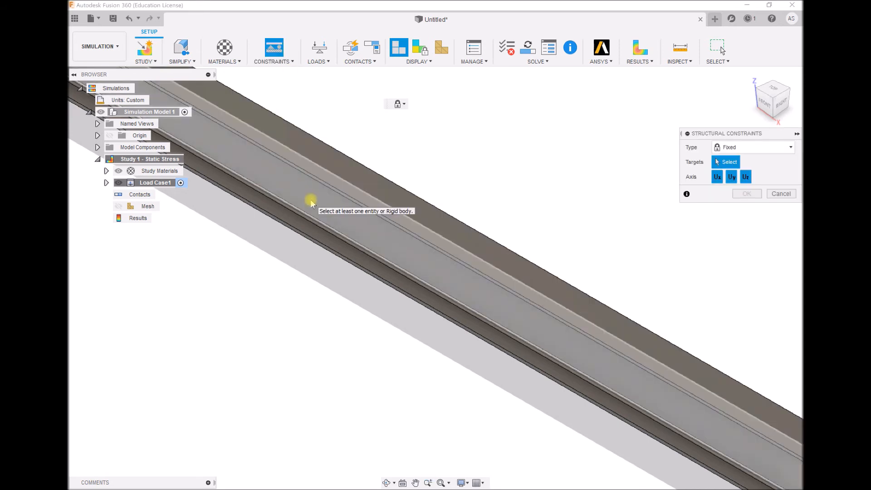
left_click(311, 199)
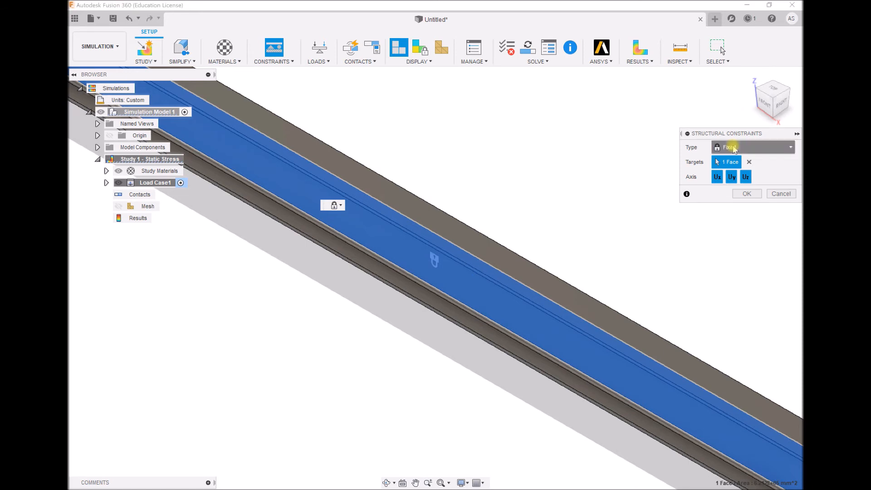
left_click(735, 148)
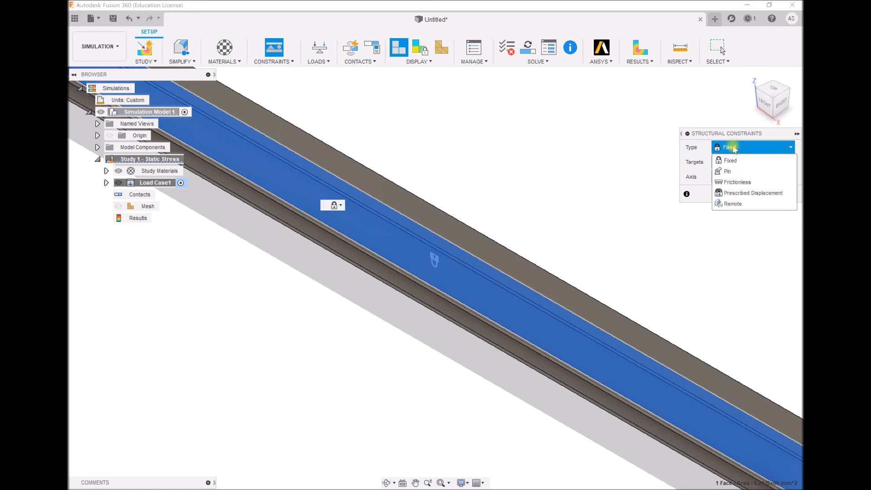
left_click(734, 182)
left_click(738, 181)
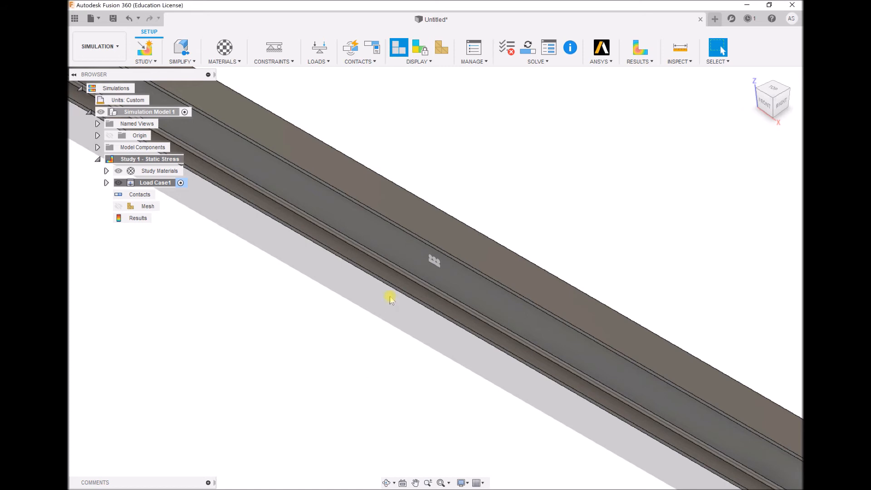
Apply a force defined by vector components to the I-beam's top flange face, with Fz set to -1050 N
left_click(318, 51)
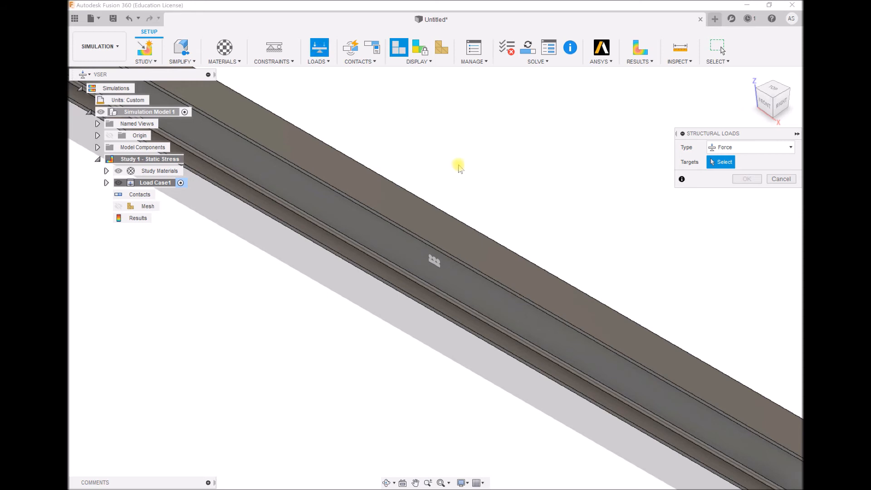
left_click(450, 236)
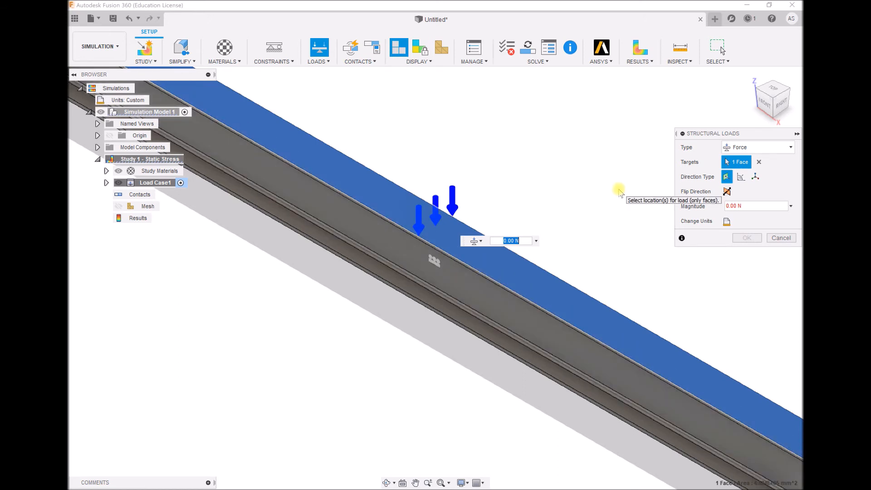
left_click(755, 177)
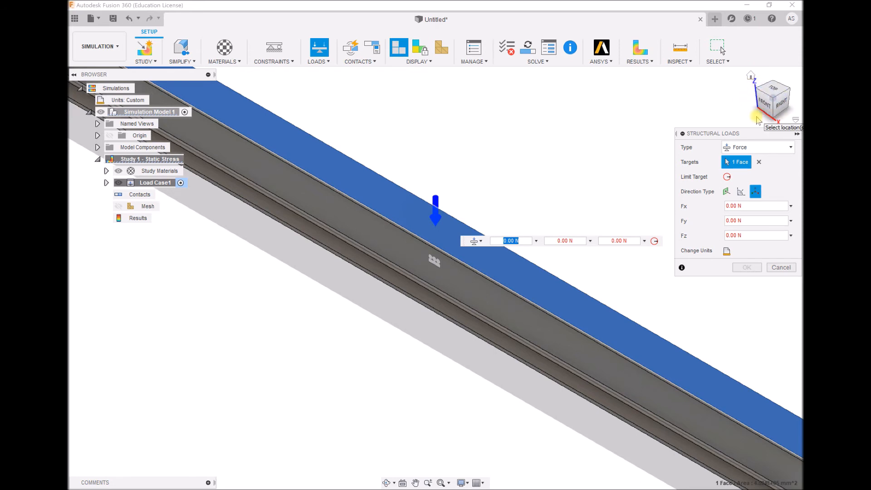
left_click(733, 235)
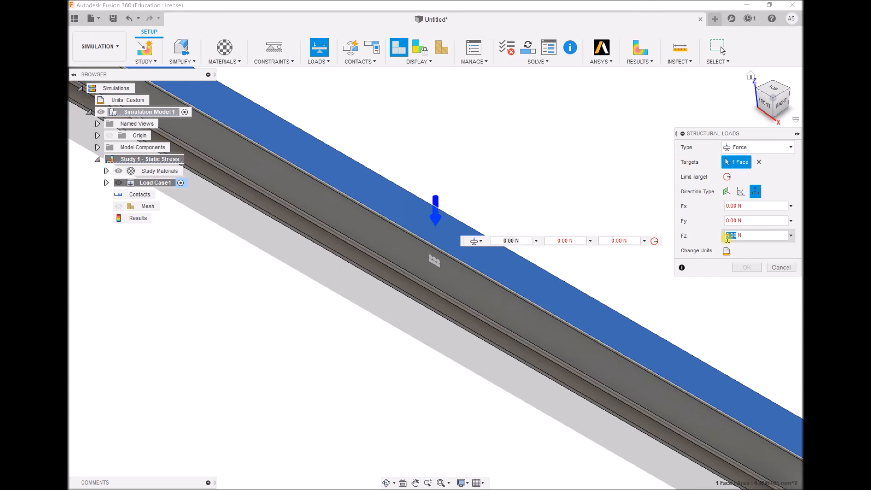
type("1050")
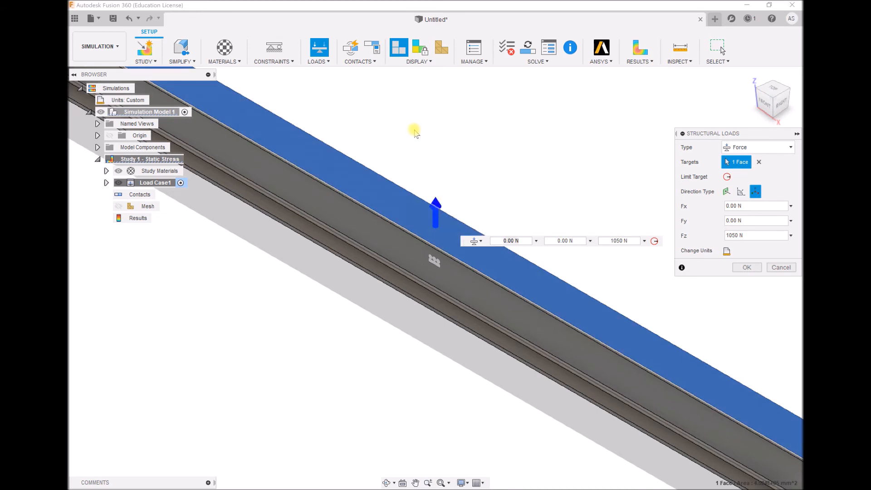
left_click(727, 236)
type("-")
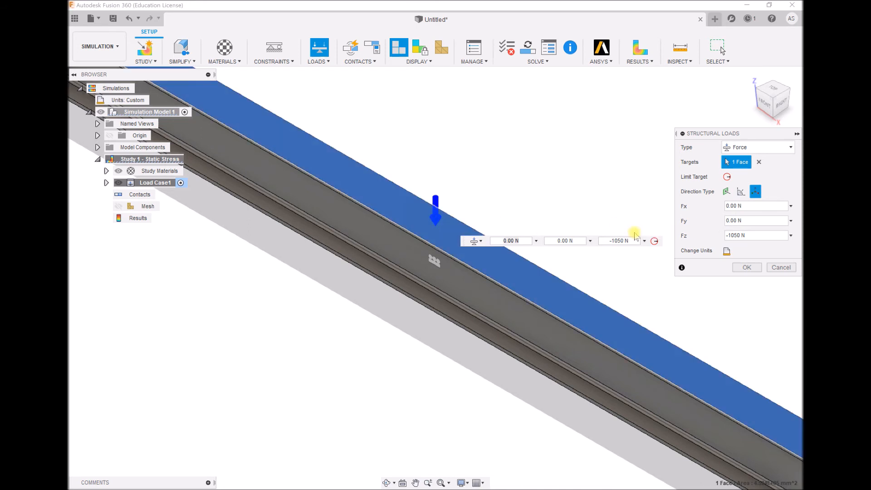
left_click(747, 268)
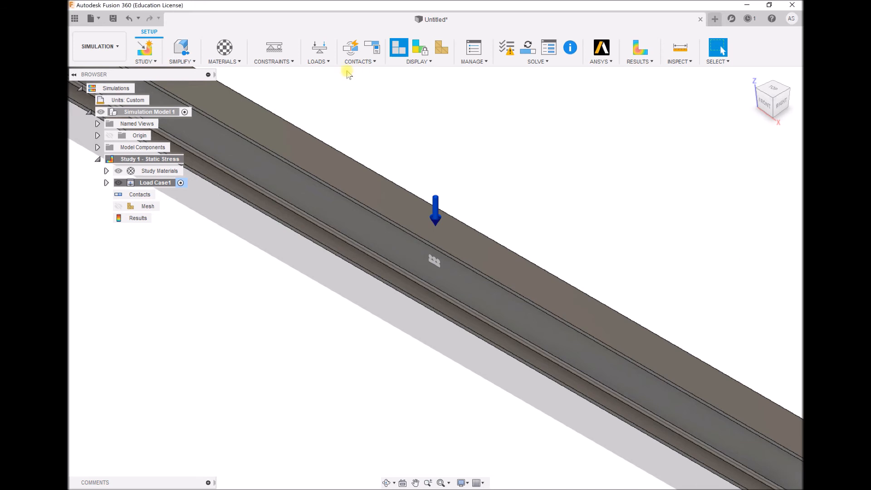
Apply a second force of 561 N to the I-beam's top flange face, directed normal to it
left_click(317, 44)
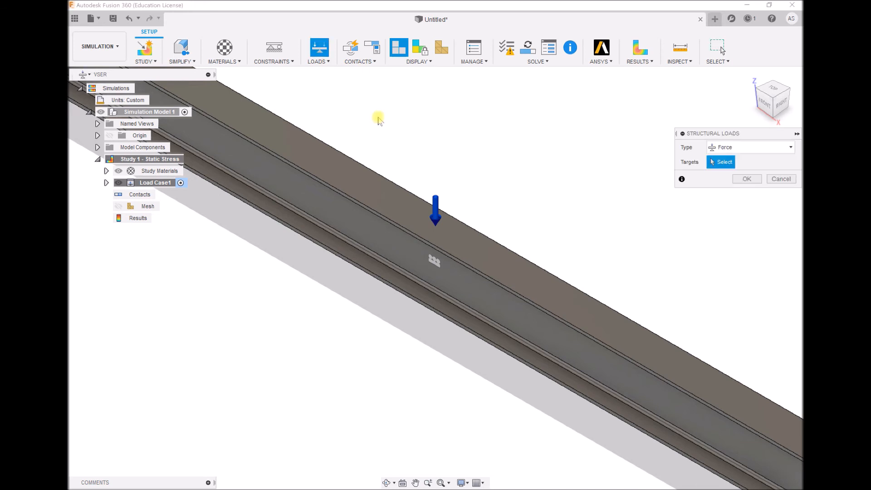
left_click(363, 186)
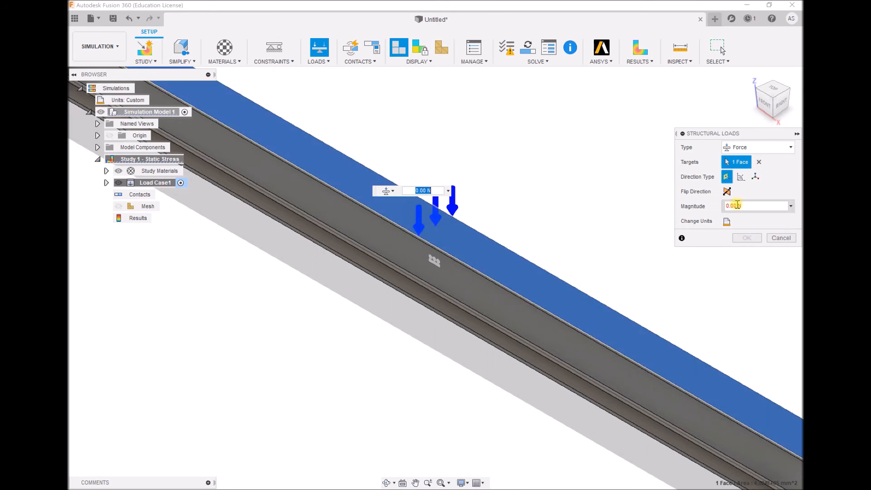
left_click_drag(736, 205, 724, 209)
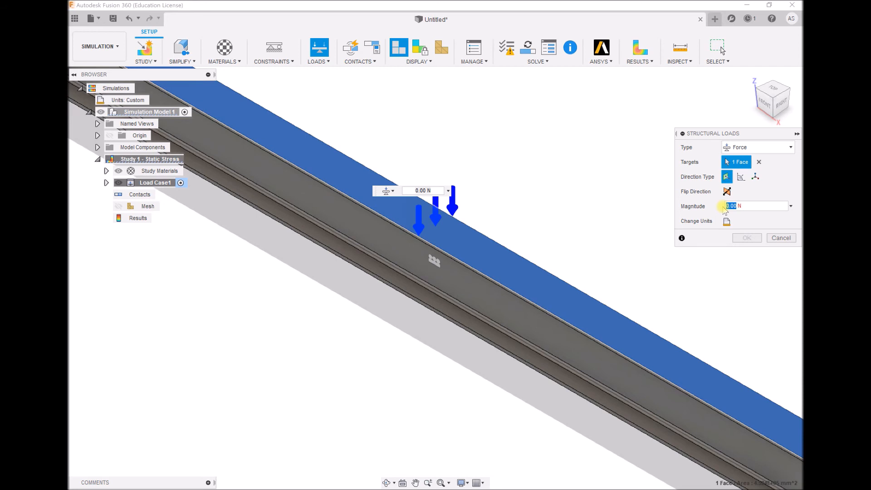
type("110*5.1")
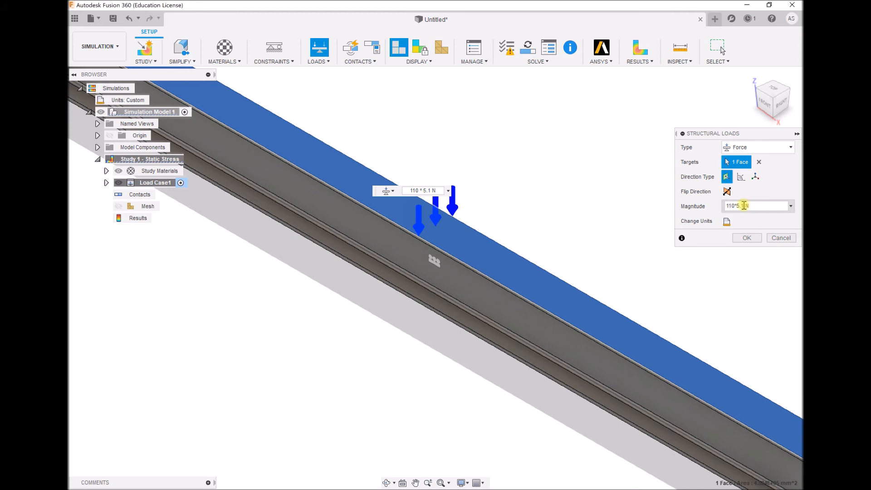
left_click_drag(744, 205, 707, 208)
type("561")
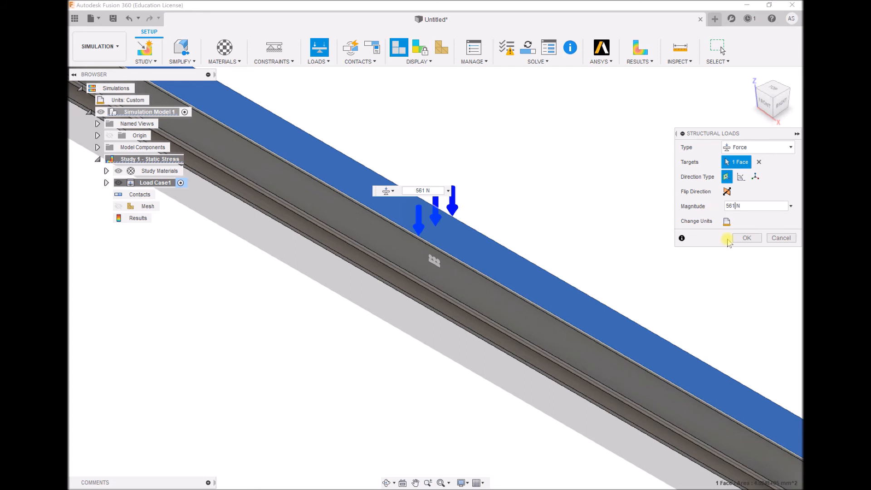
left_click(744, 238)
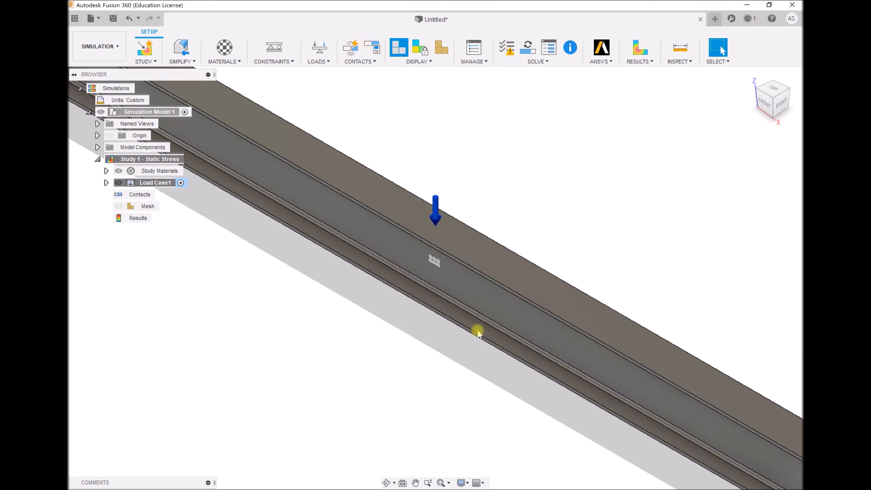
left_click(416, 482)
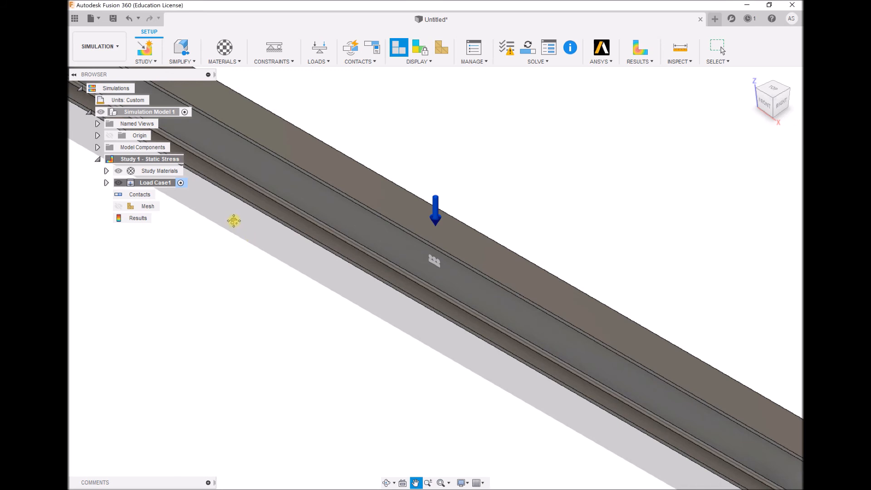
Start a manual contact without generating automatic contacts, with the I-beam as primary body and the support at its left end as secondary body
left_click_drag(233, 221, 726, 486)
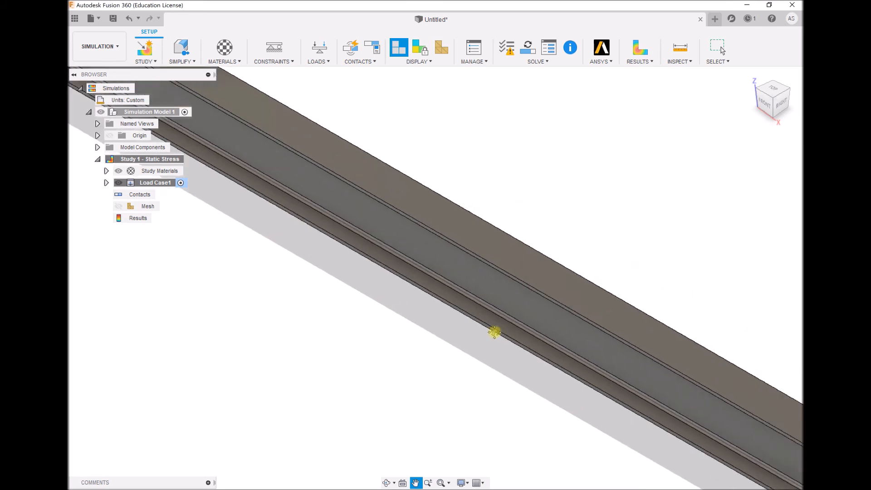
left_click_drag(330, 249, 781, 443)
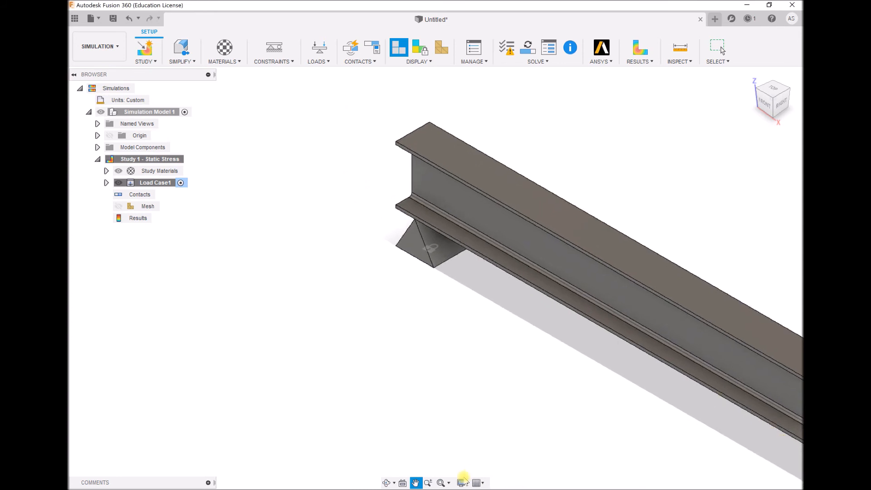
left_click(428, 483)
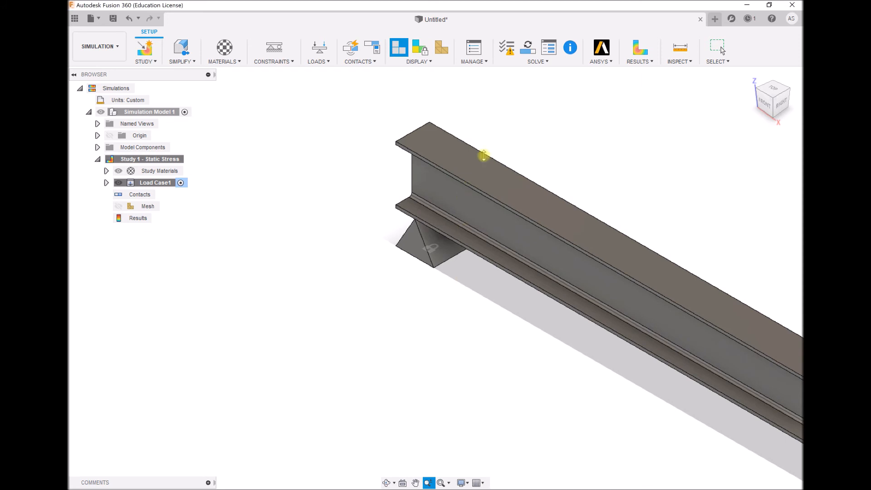
left_click_drag(502, 131, 500, 119)
left_click(387, 482)
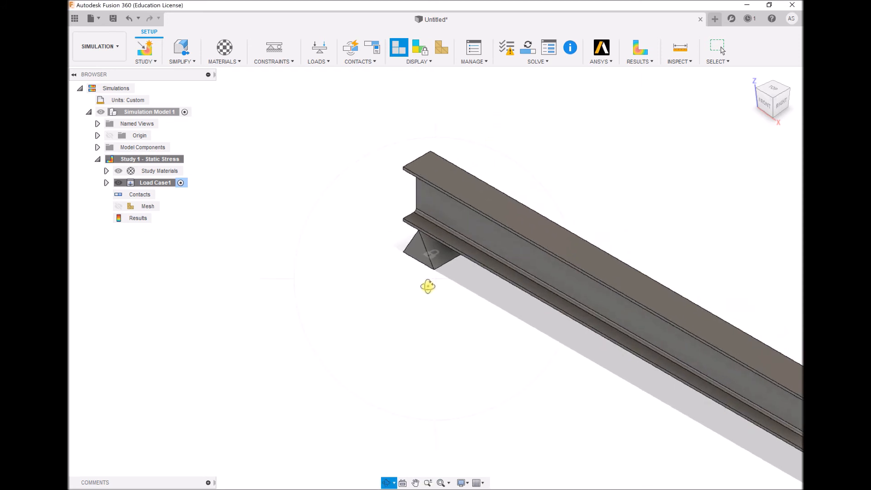
left_click_drag(466, 252, 463, 216)
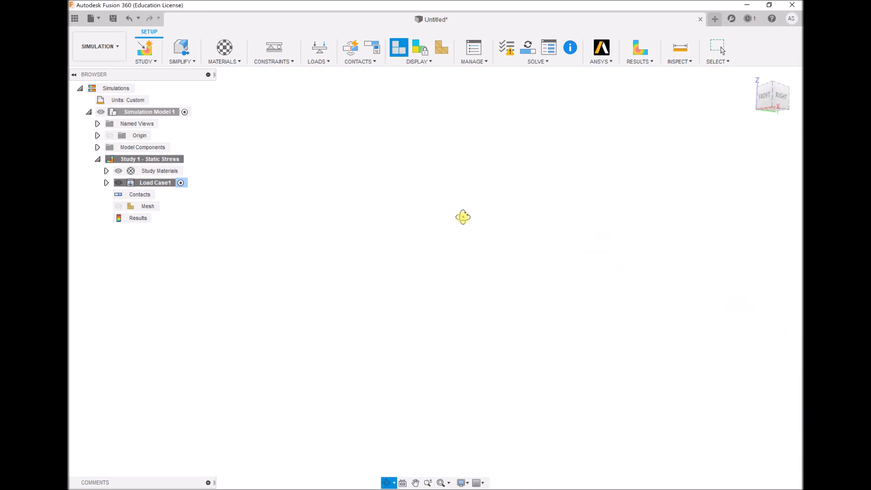
left_click(415, 483)
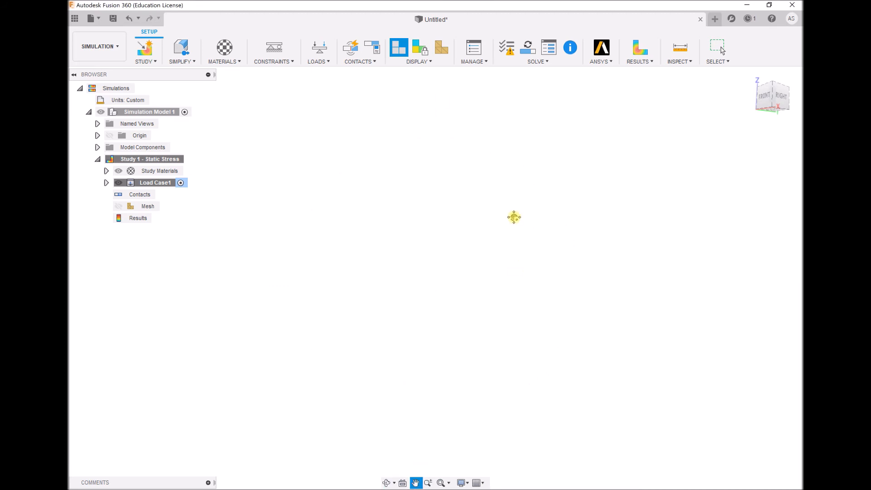
left_click_drag(515, 218, 429, 19)
left_click_drag(388, 240, 377, 155)
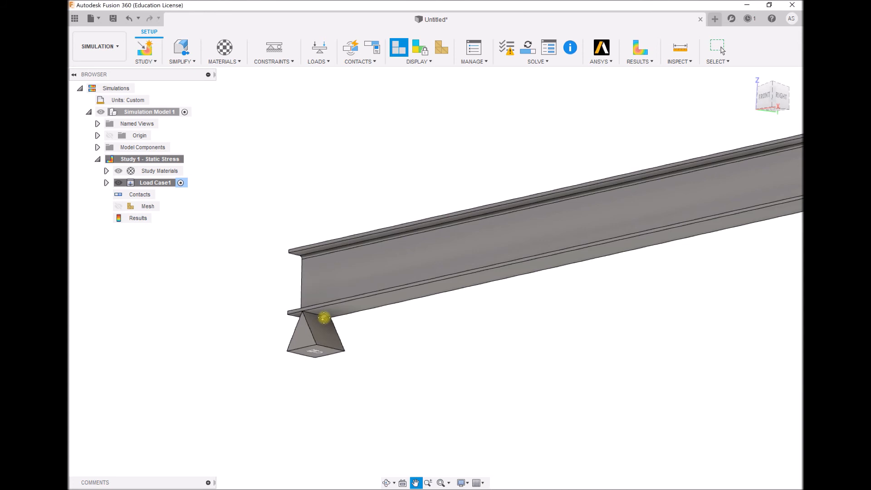
left_click(428, 483)
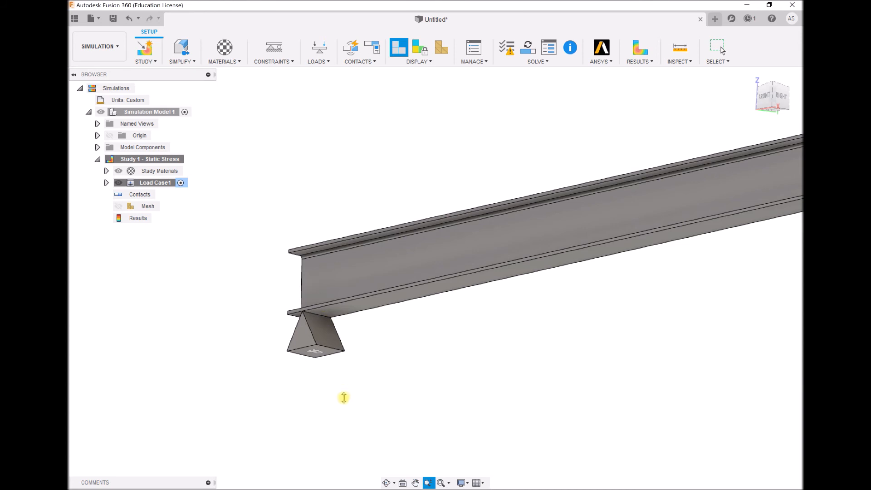
left_click_drag(342, 399, 342, 403)
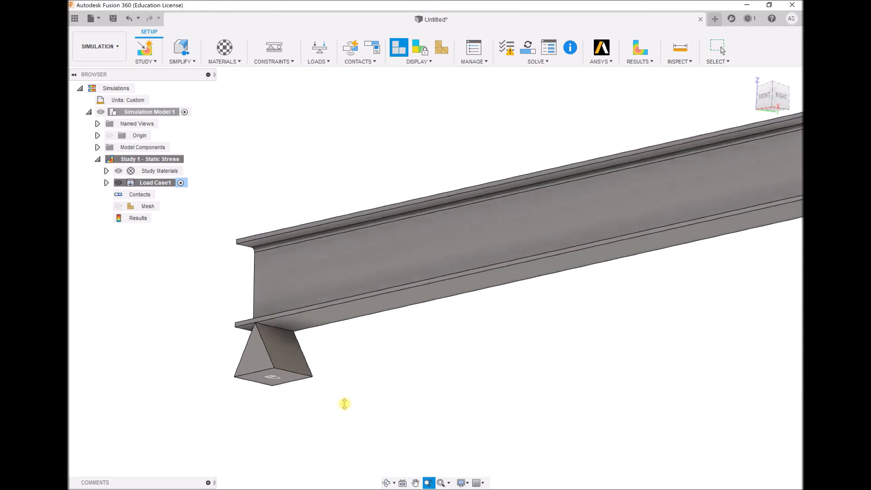
left_click(370, 62)
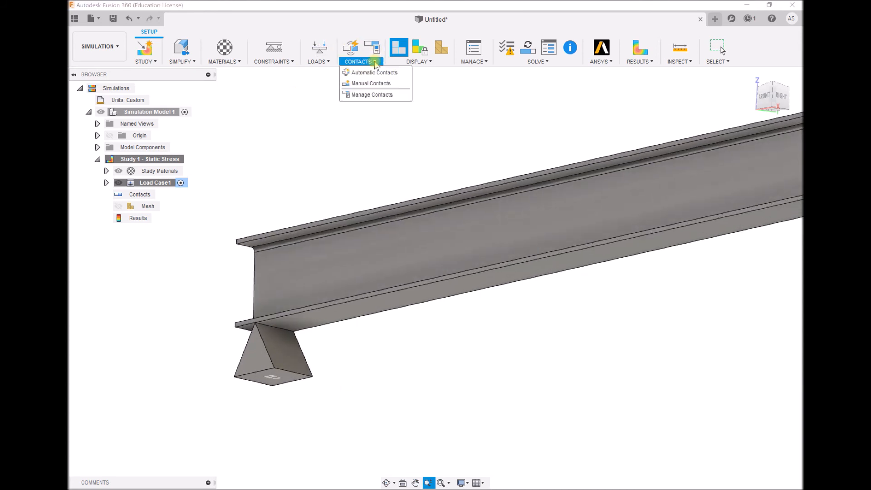
left_click(378, 83)
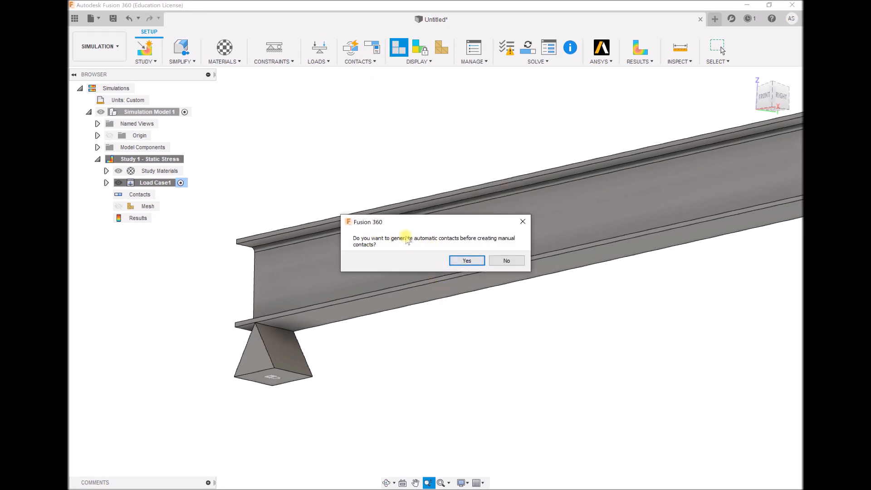
left_click(507, 262)
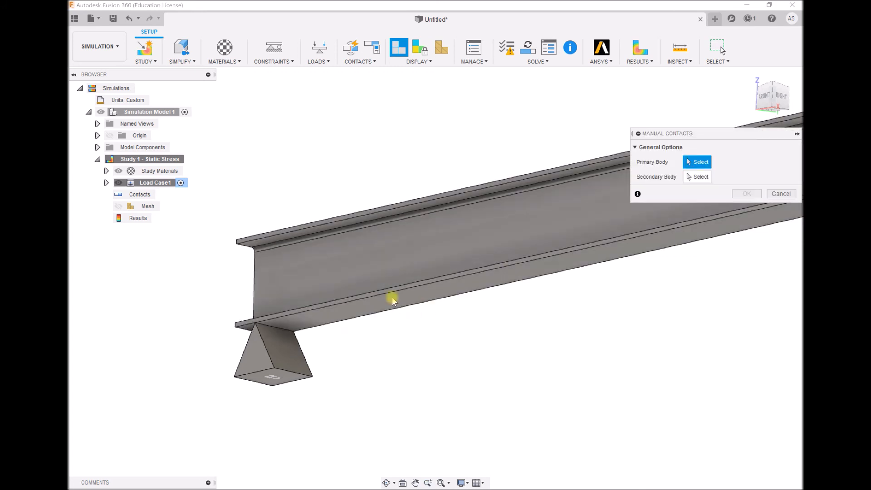
left_click(366, 282)
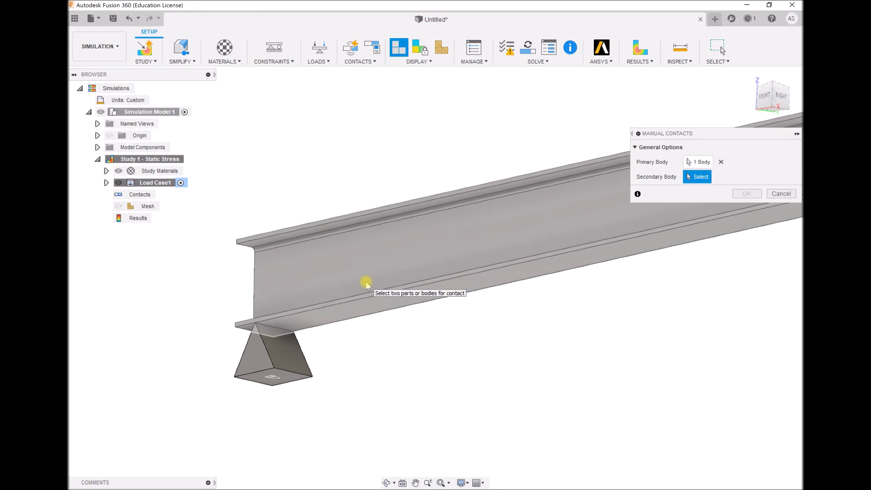
left_click(265, 366)
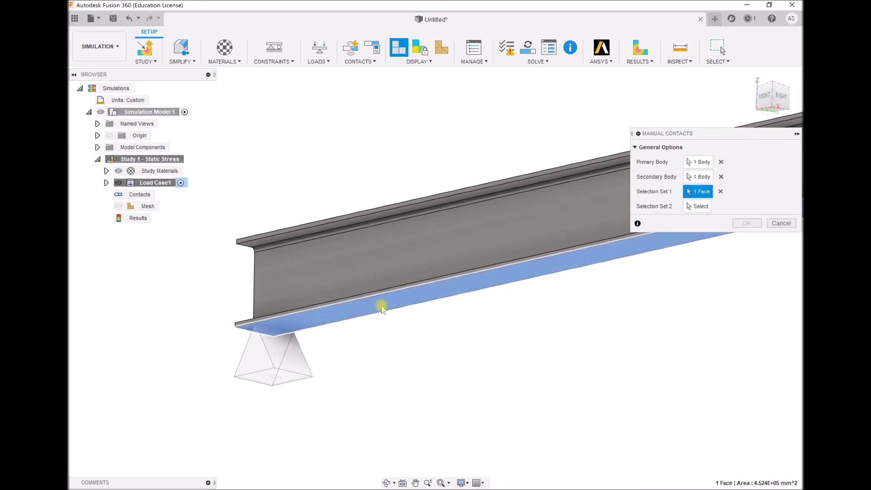
Pair the underside of the I-beam's bottom flange with the top edge of the left support as the contact entities
left_click(382, 310)
left_click(697, 206)
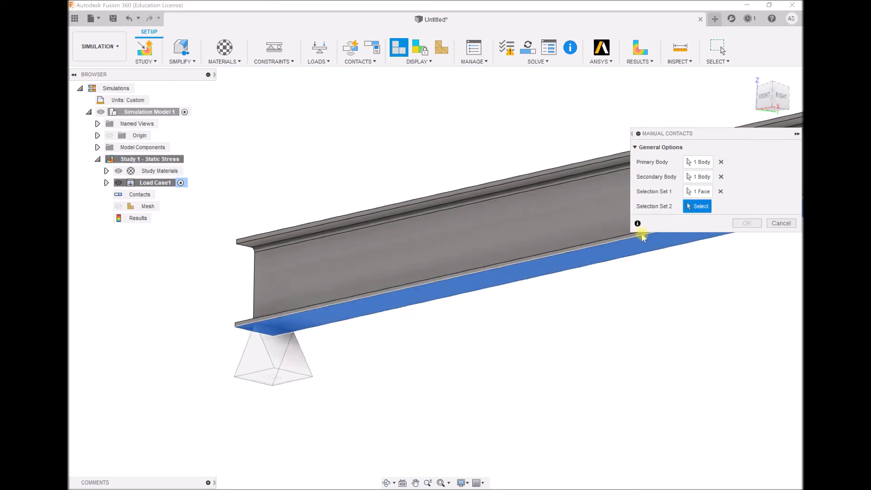
left_click(280, 330)
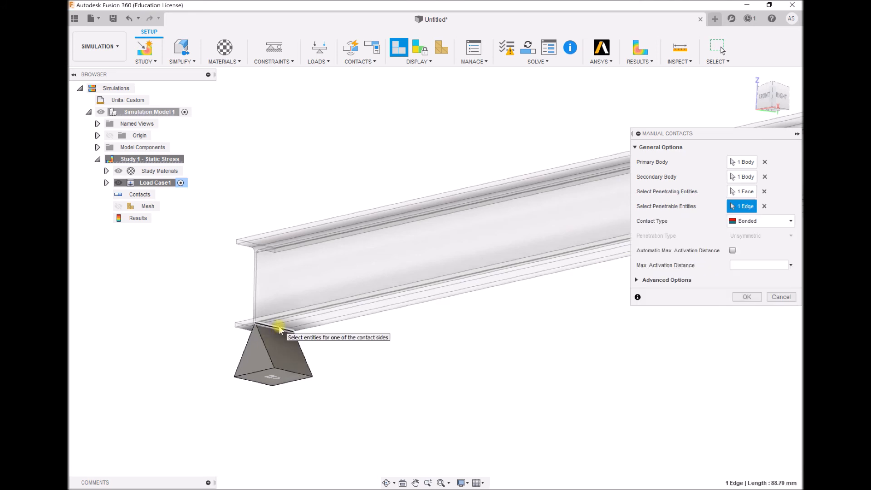
Set the left support's contact to Separation with static friction coefficient 0 and automatic maximum activation distance, and apply it
left_click(742, 221)
left_click(747, 245)
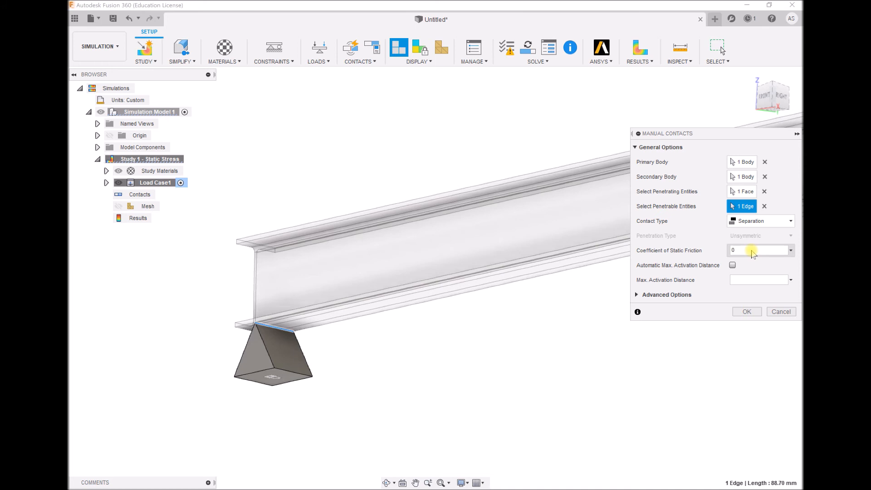
left_click(733, 264)
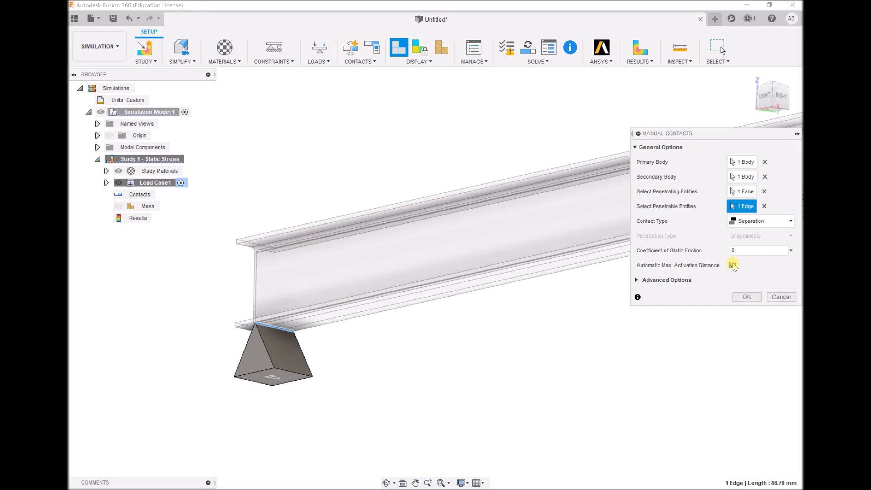
left_click(747, 298)
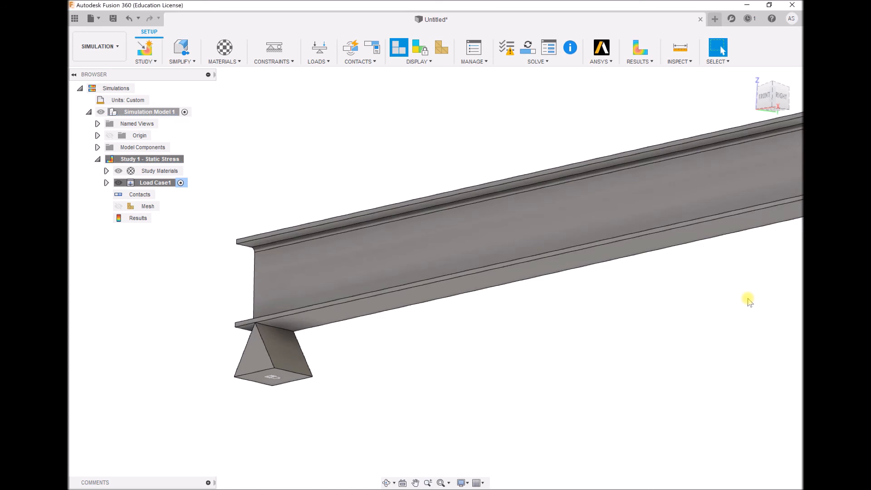
Start another manual contact with the I-beam as primary body and the support at its right end as secondary body
left_click(415, 483)
left_click_drag(653, 268, 71, 359)
left_click_drag(721, 228, 163, 329)
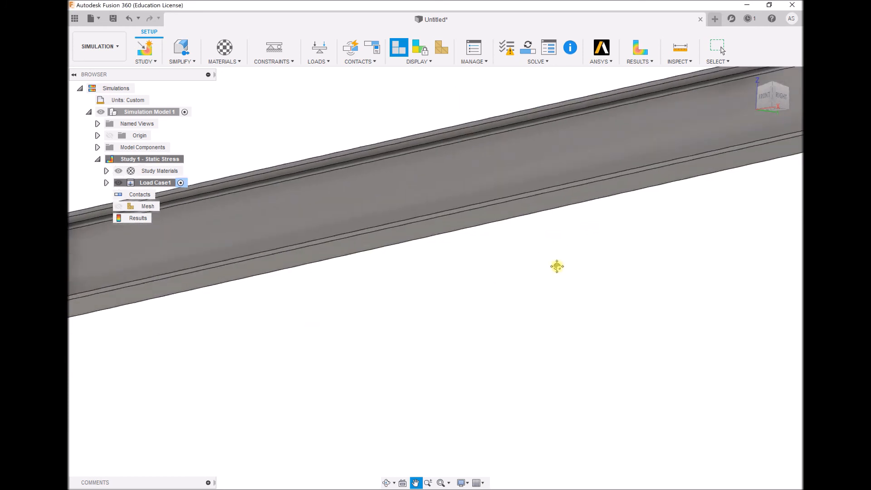
left_click_drag(635, 253, 250, 320)
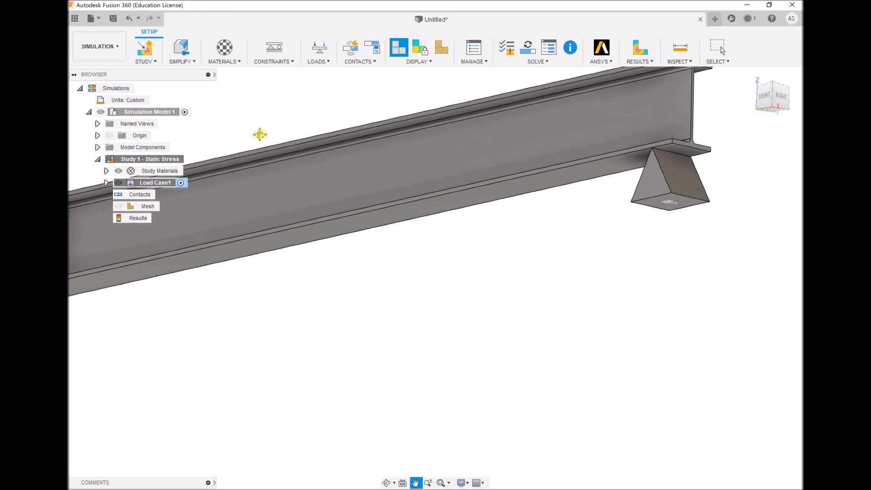
left_click(376, 61)
left_click(368, 84)
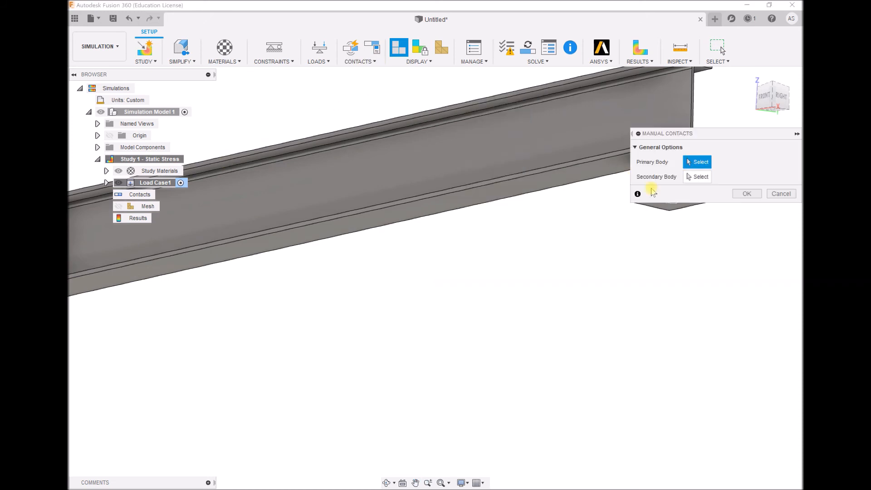
left_click(539, 186)
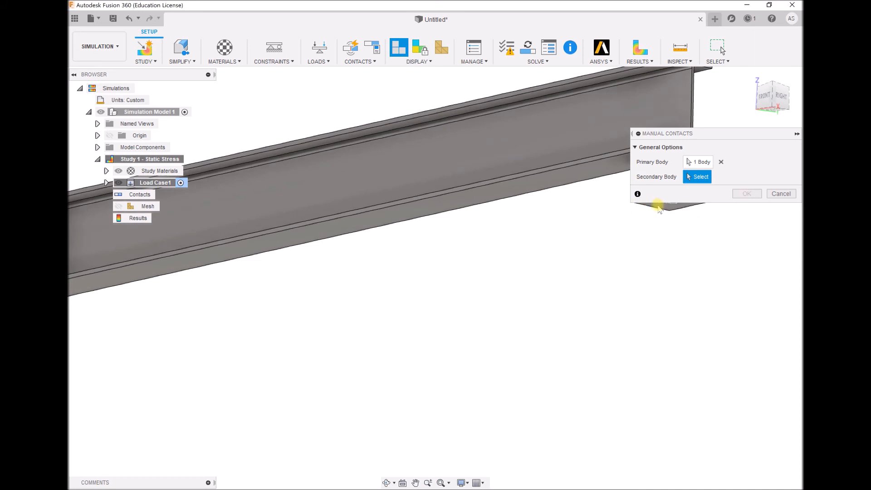
left_click(667, 207)
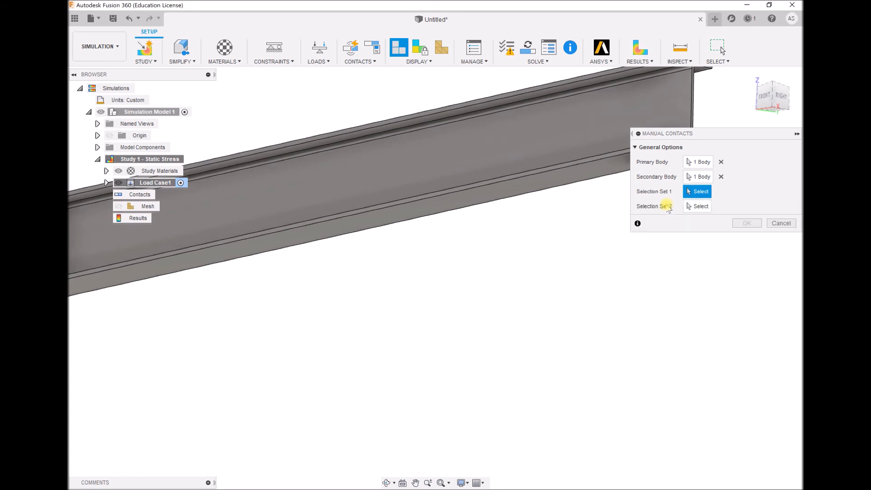
Pair the underside of the I-beam's bottom flange with the top edge of the right support as the contact entities
left_click(510, 193)
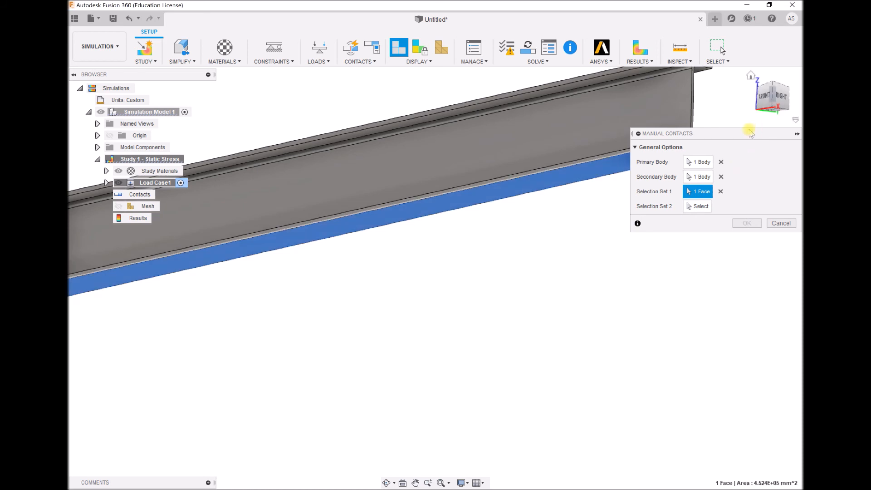
left_click_drag(748, 137, 714, 233)
left_click(681, 305)
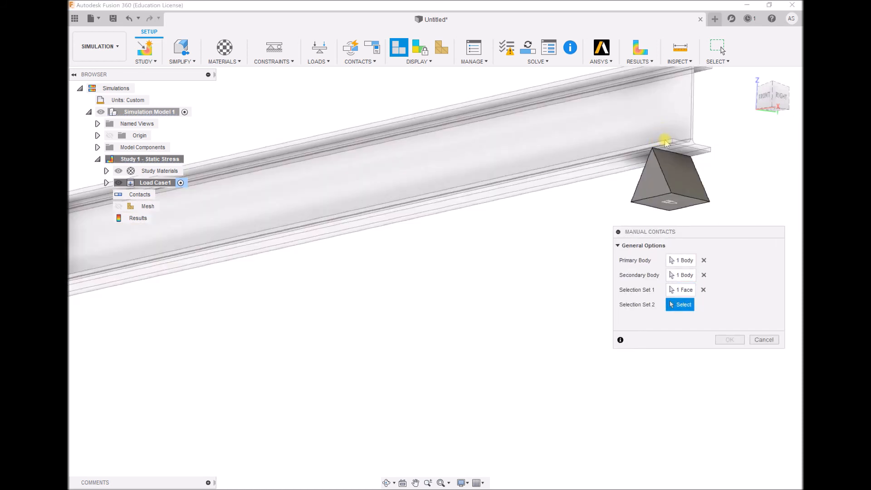
left_click(668, 155)
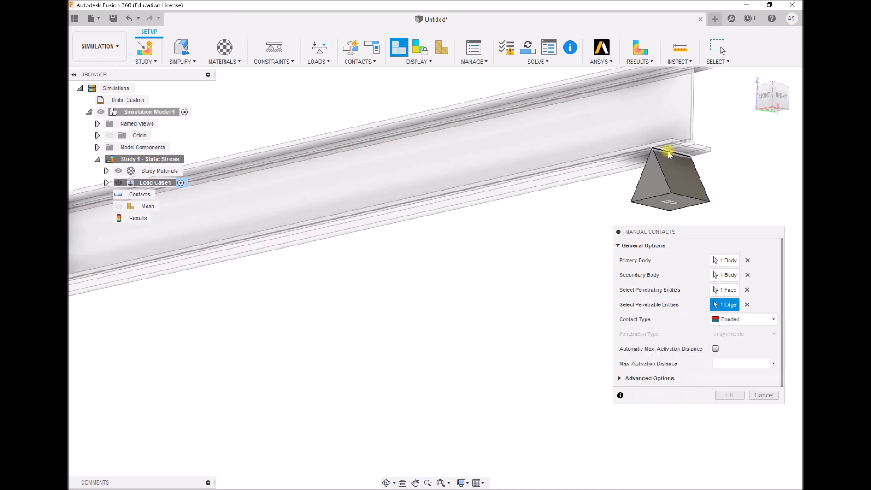
Set the right support's contact to Separation with static friction coefficient 0 and automatic maximum activation distance, and apply it
left_click(739, 321)
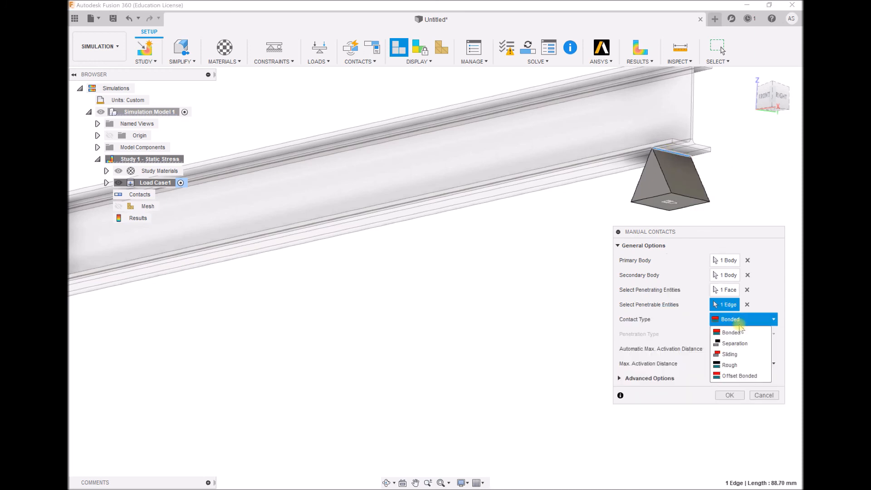
left_click(735, 343)
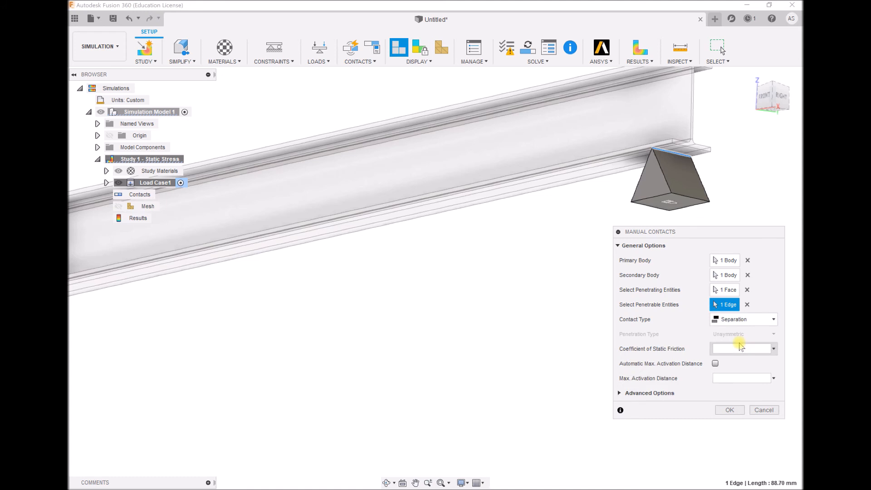
left_click(737, 348)
left_click(715, 363)
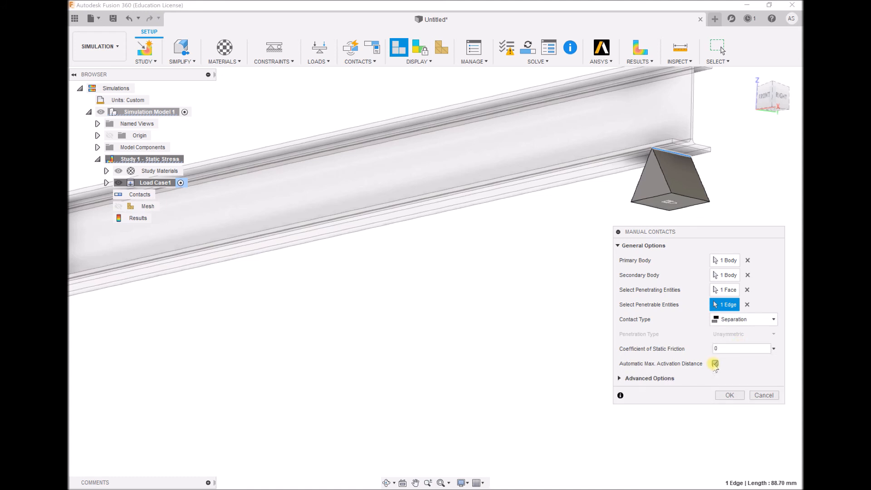
left_click(729, 395)
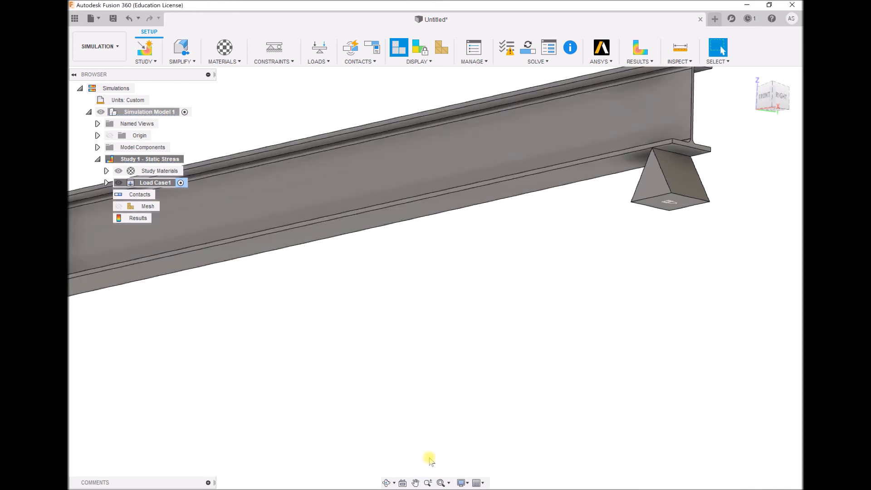
Run a pre-check on the static stress study with the whole beam and both supports in view
left_click(428, 482)
left_click(755, 75)
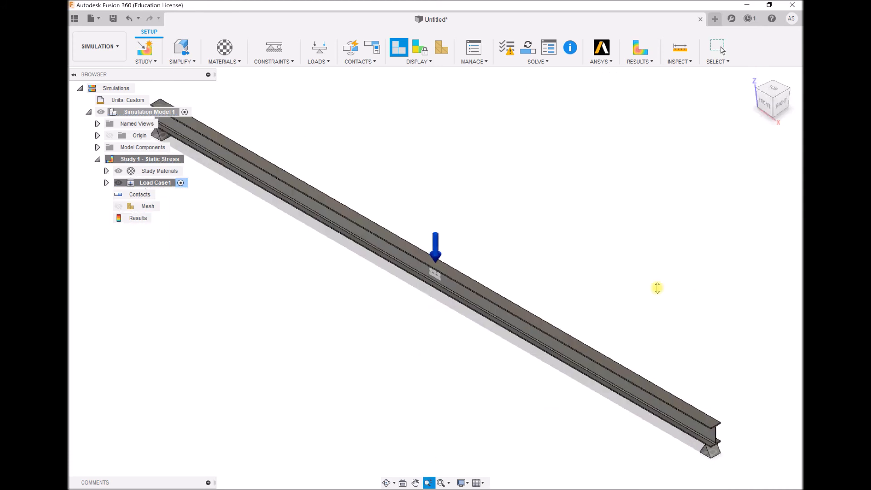
left_click(553, 66)
left_click(519, 72)
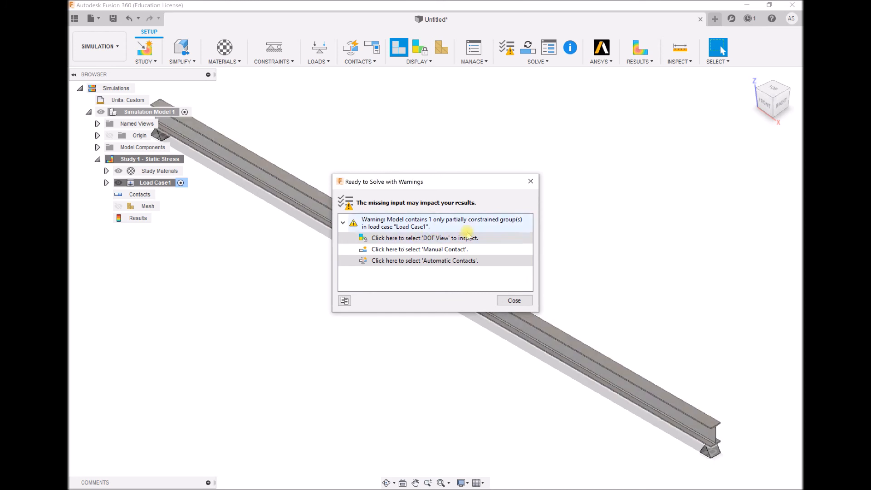
Inspect the model's degrees of freedom from the pre-check warning, setting the Fully Fixed colour to Blue before closing the view
left_click(435, 240)
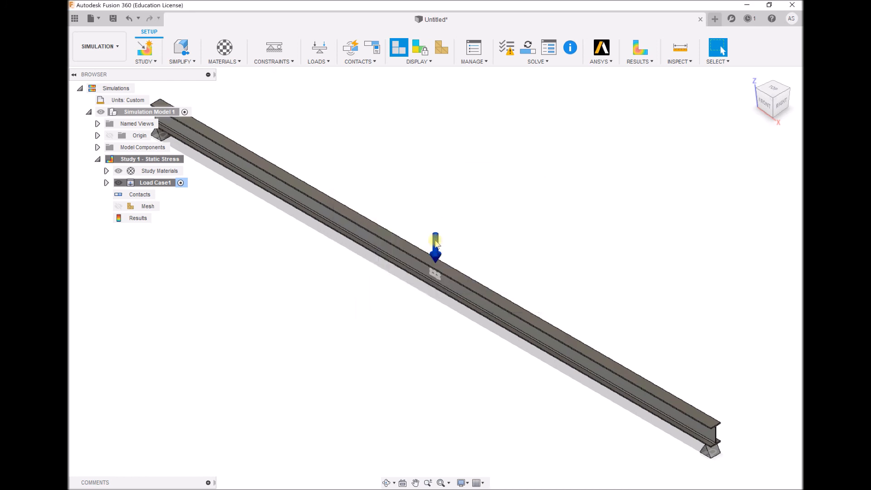
left_click(759, 147)
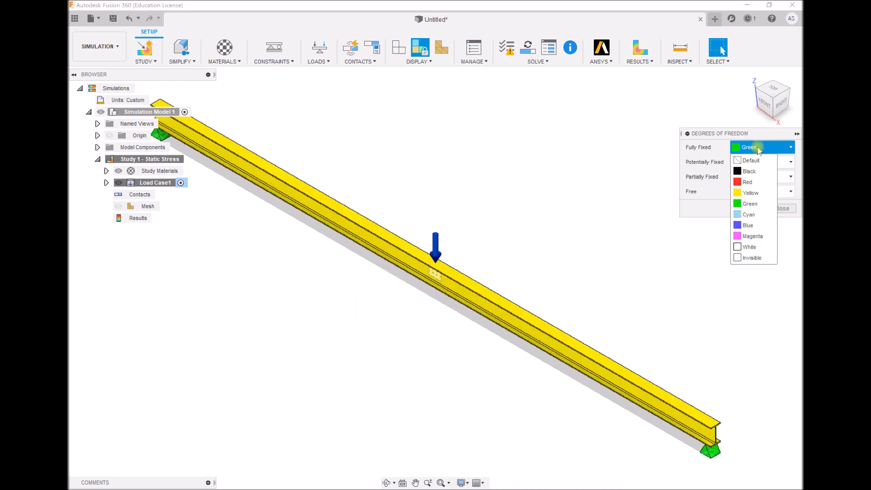
left_click(750, 226)
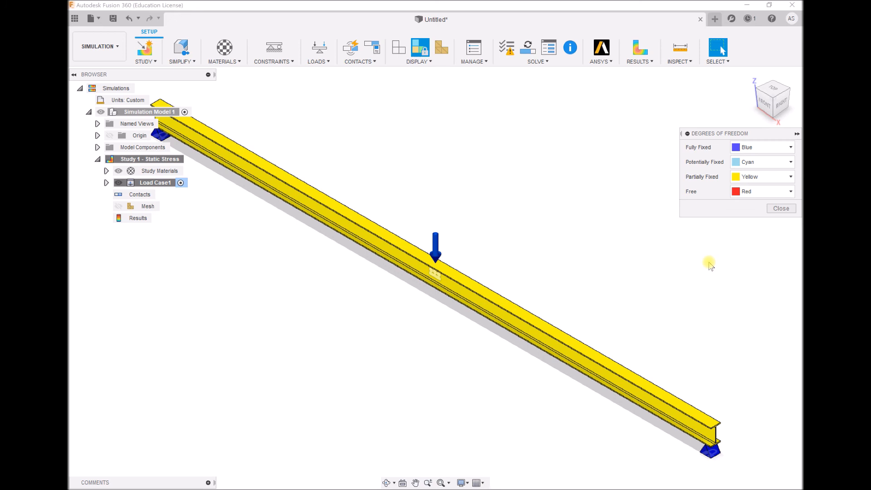
left_click(781, 208)
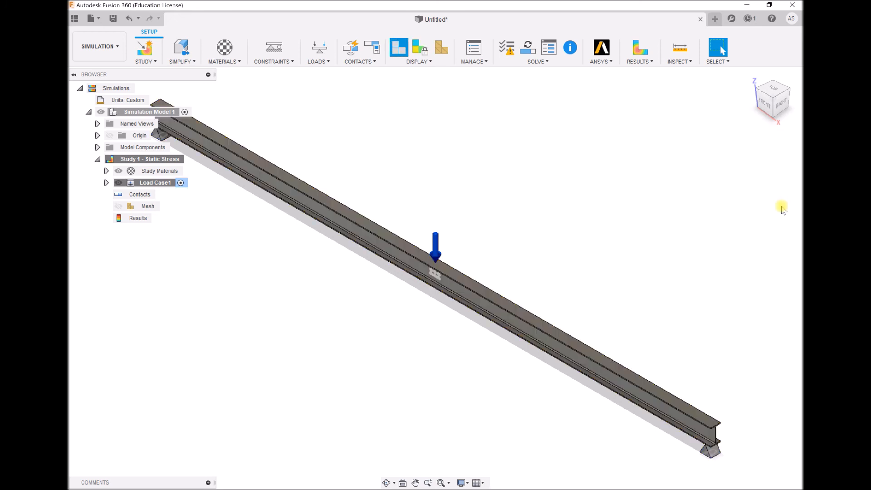
Generate the mesh for the study and inspect its elements on the I-beam around the mid-span load
left_click(547, 63)
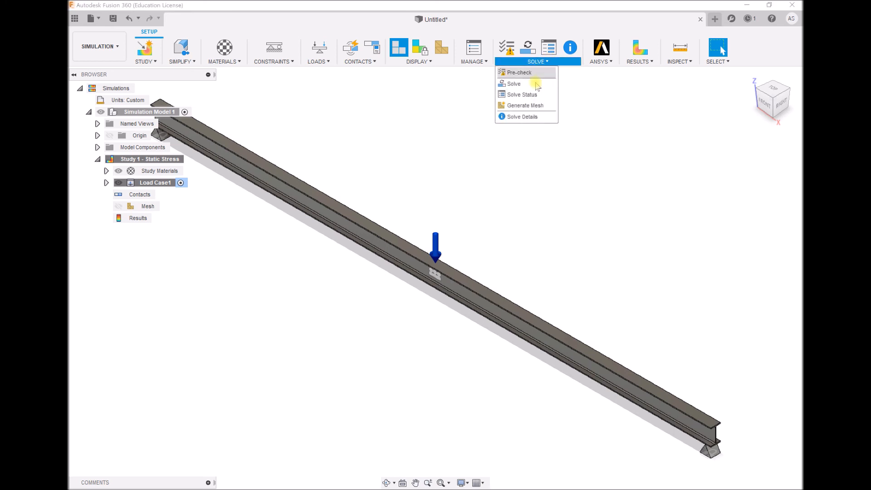
left_click(530, 105)
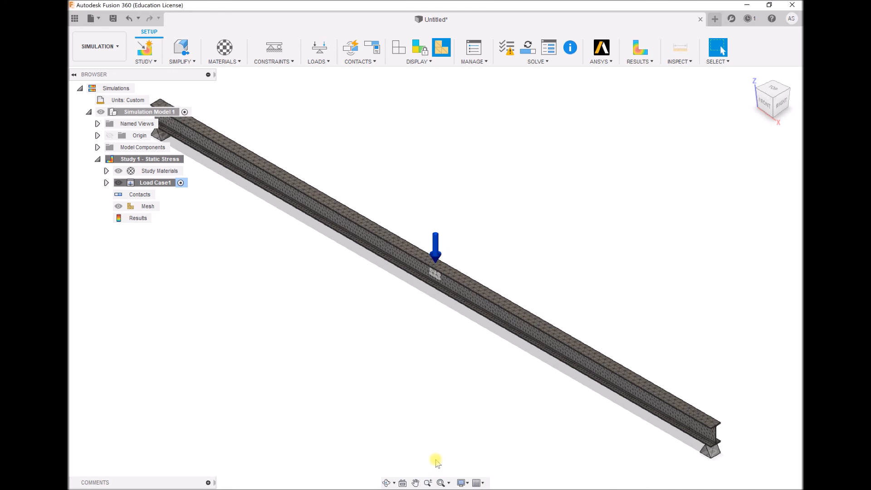
left_click(428, 483)
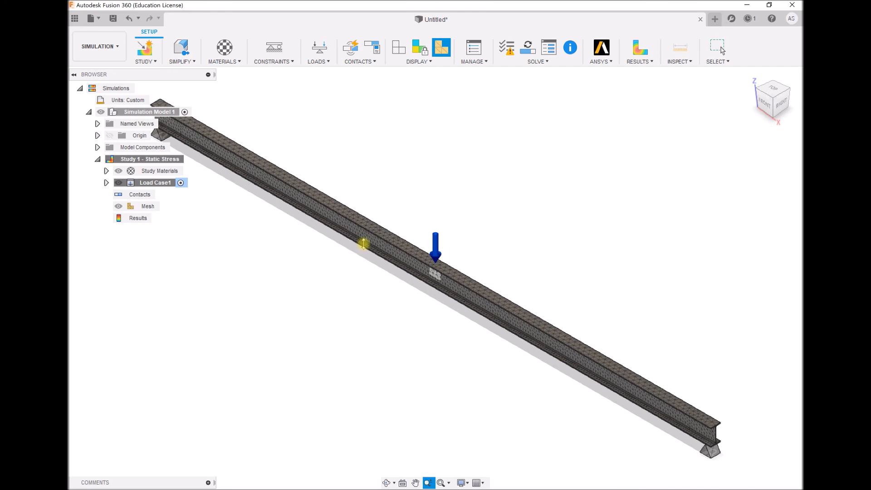
left_click_drag(363, 247, 368, 346)
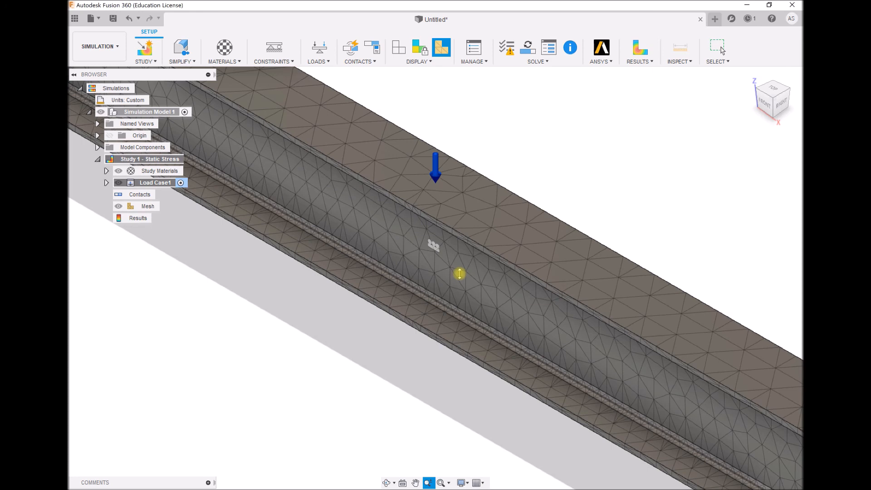
Solve Study 1 - Static Stress on the cloud, saving the document as Untitled in CFD Exports, and dismiss the job status and results details
left_click(545, 63)
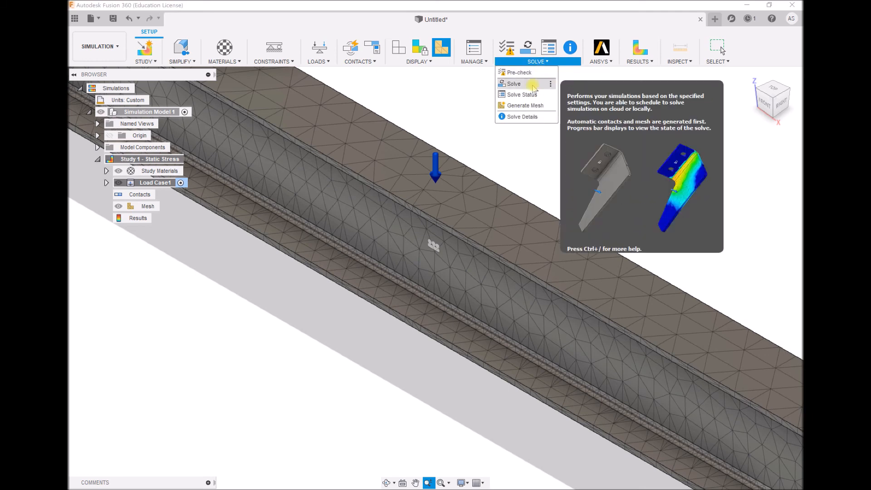
left_click(514, 84)
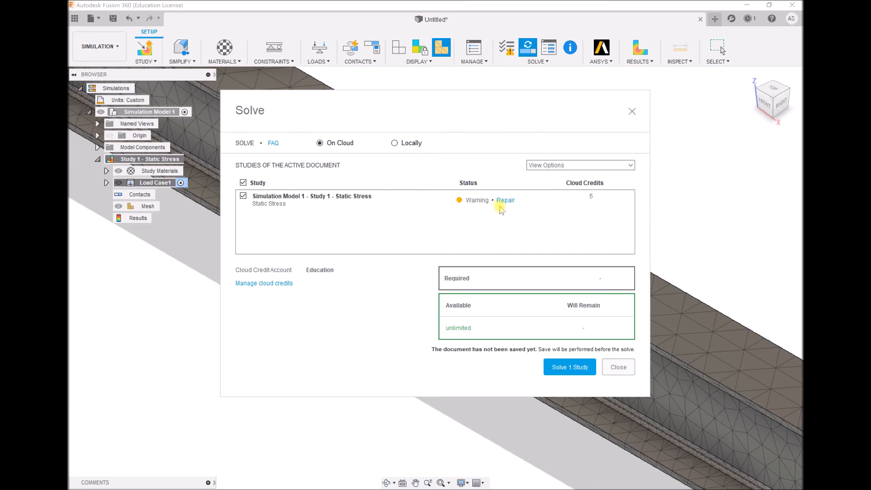
left_click(570, 367)
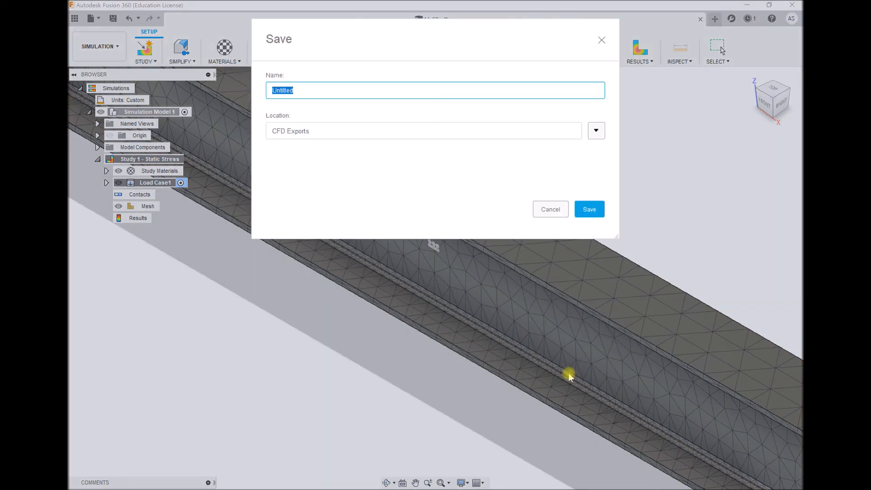
left_click(590, 210)
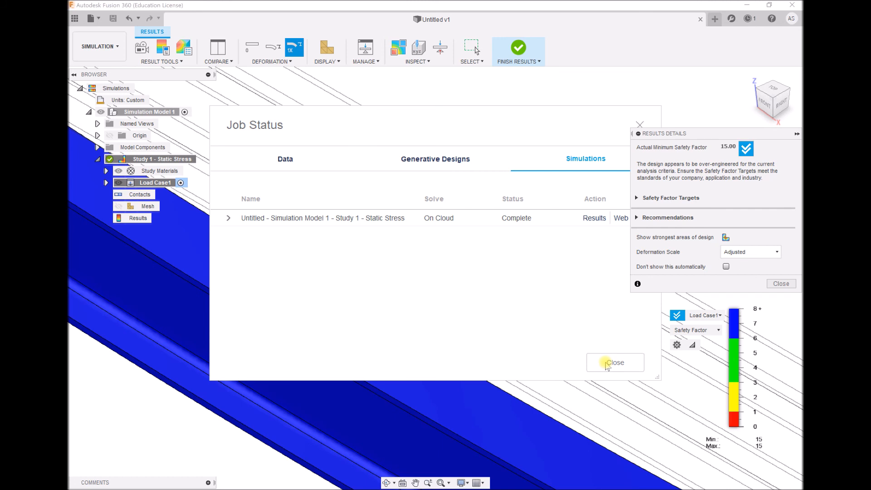
left_click(606, 363)
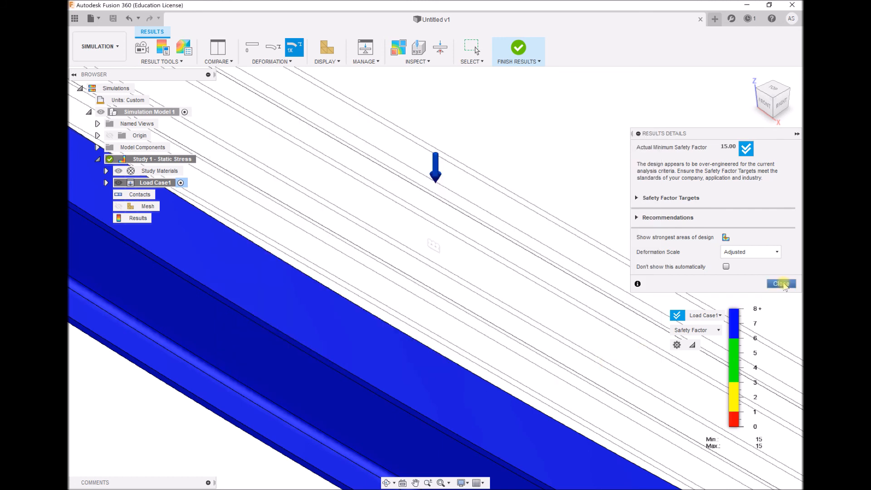
left_click(781, 284)
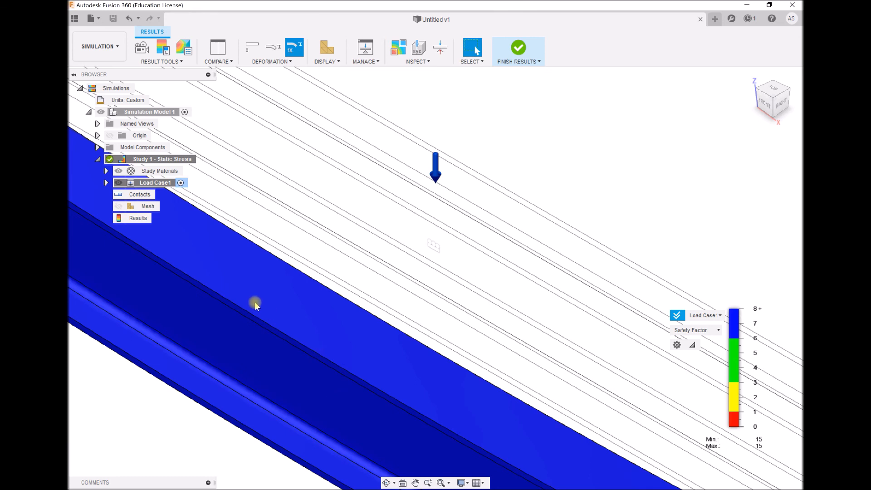
Switch the Load Case1 result plot to Displacement and show the deformed shape of the whole beam
left_click(718, 330)
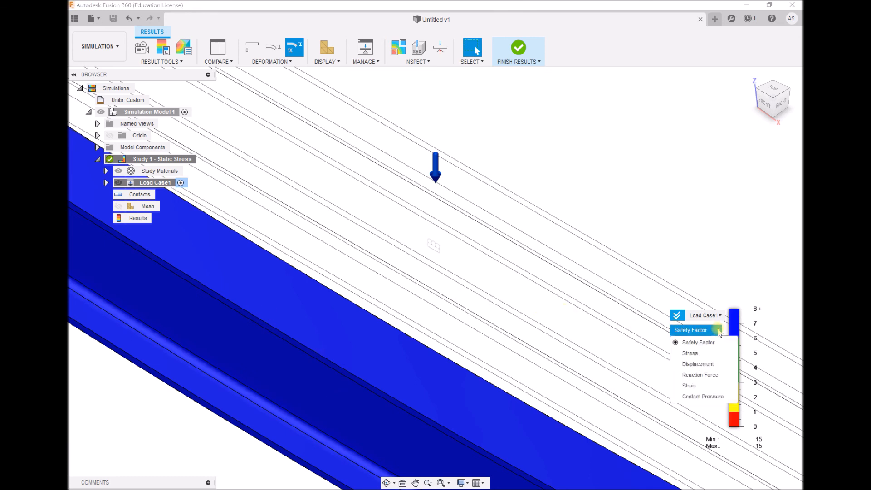
left_click(697, 364)
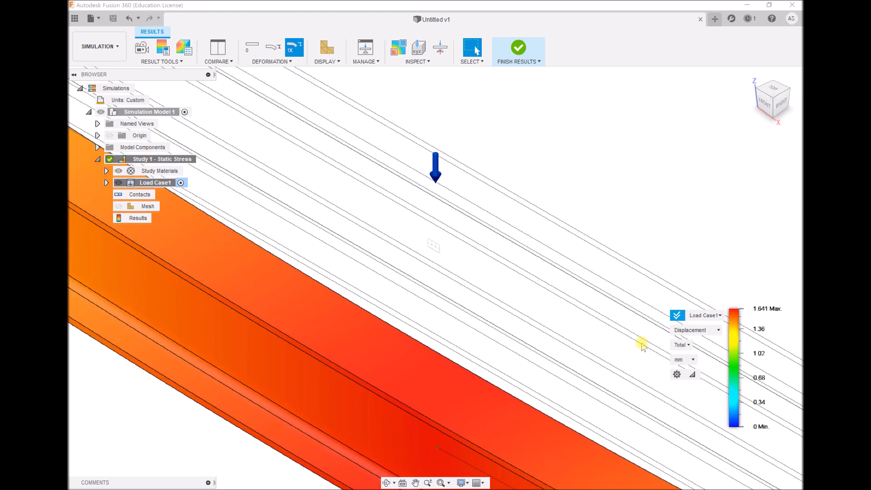
mouse_move(760, 312)
left_click(428, 482)
left_click_drag(385, 371, 396, 285)
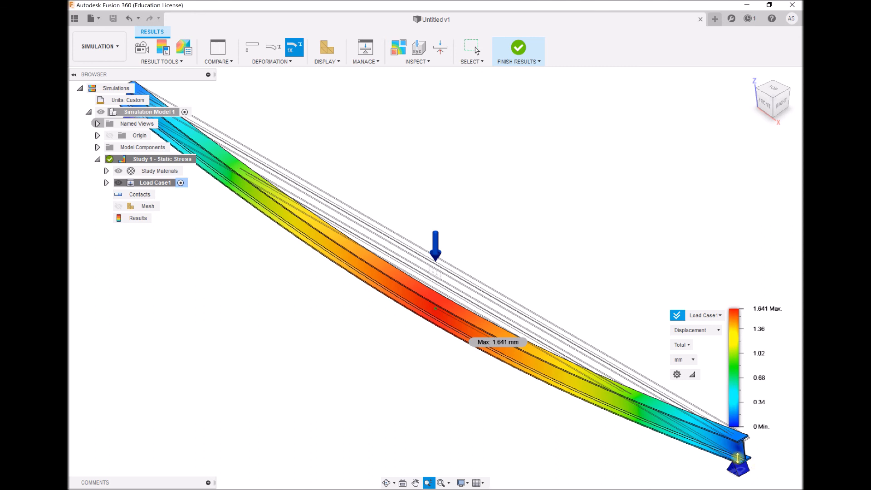
Examine the beam's deformation at the right support and the maximum displacement at mid-span under the load
left_click(416, 482)
left_click_drag(423, 271, 234, 79)
left_click(428, 483)
left_click_drag(507, 292, 507, 328)
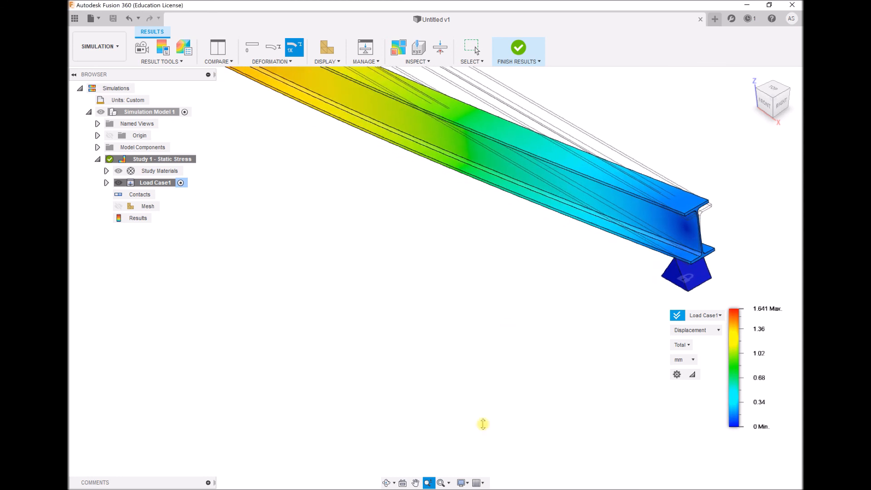
left_click(415, 482)
left_click_drag(385, 206, 707, 464)
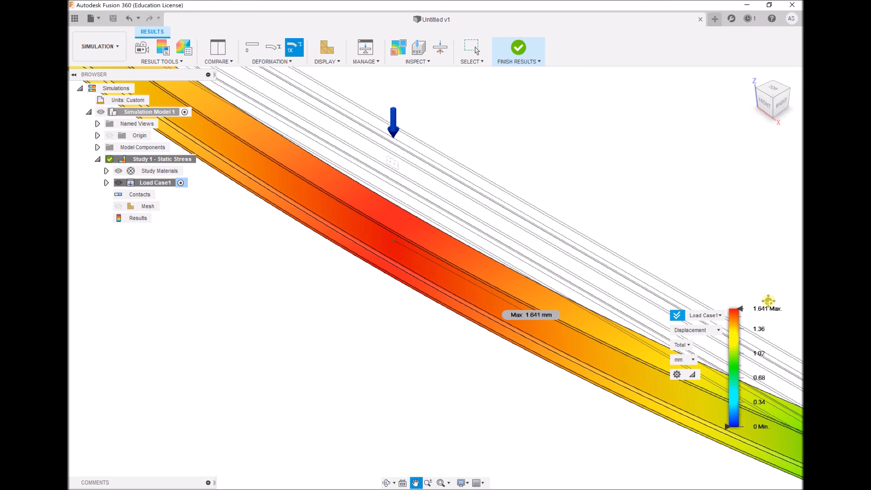
mouse_move(753, 305)
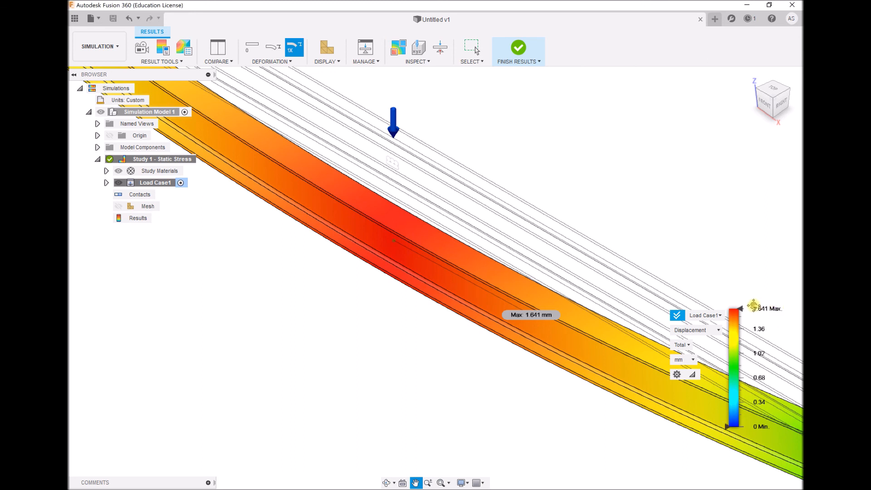